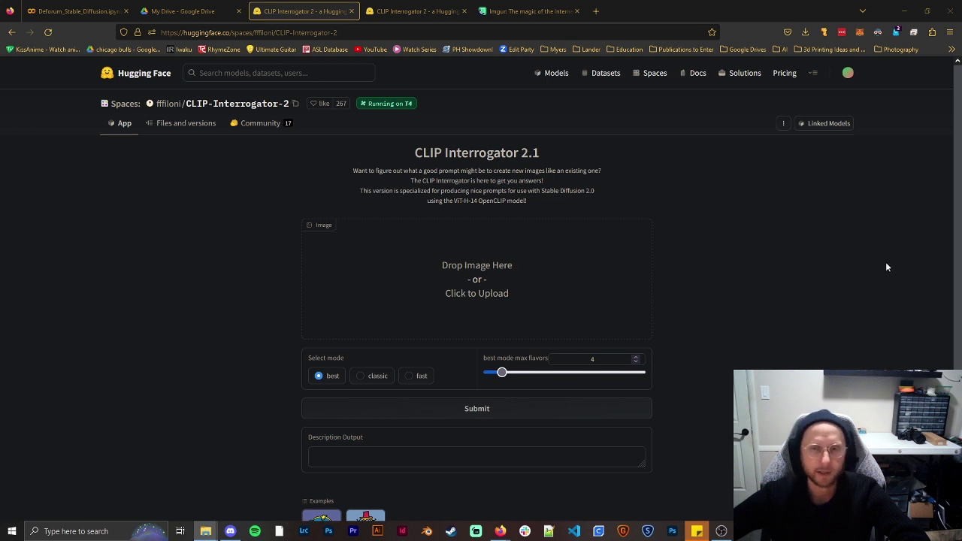
Submit the portrait of the woman in the hat to CLIP Interrogator in best mode and review the already finished description in the second tab
{"action": "left_click_drag", "start_coordinate": [961, 331], "coordinate": [509, 296]}
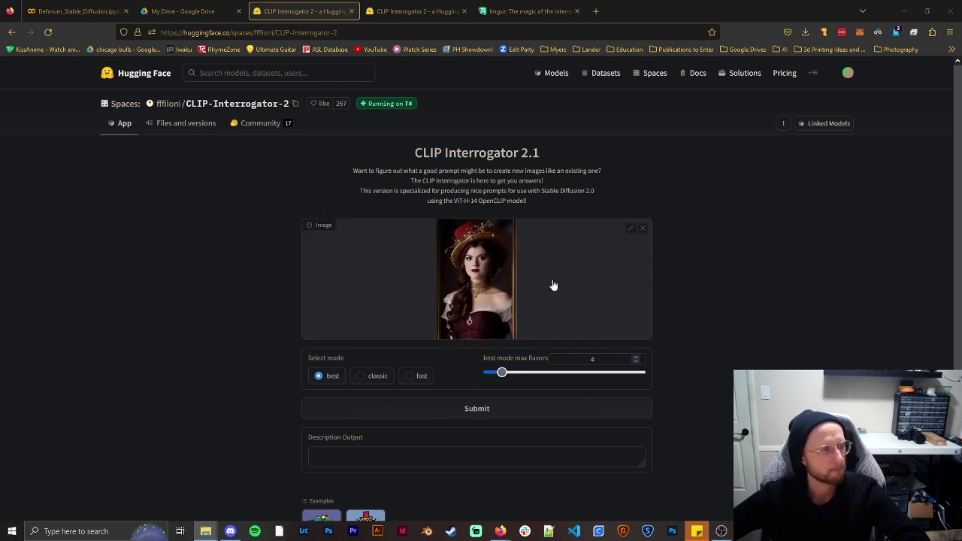
{"action": "left_click", "coordinate": [467, 412]}
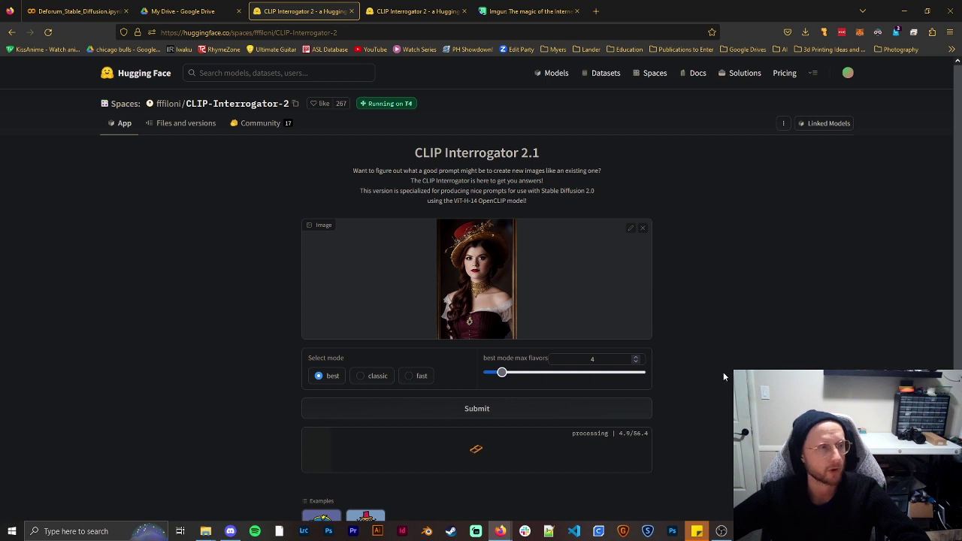
{"action": "left_click", "coordinate": [386, 14]}
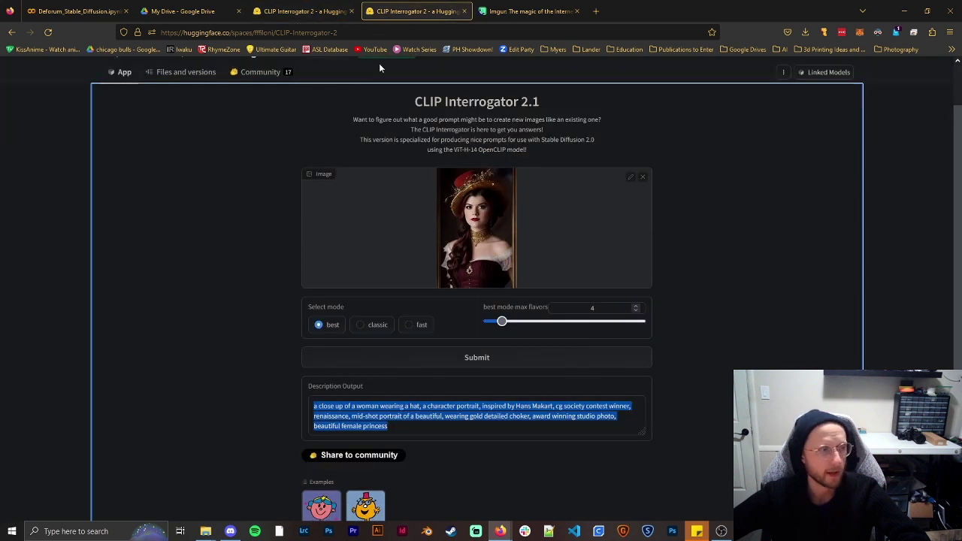
{"action": "left_click", "coordinate": [653, 403]}
{"action": "left_click_drag", "start_coordinate": [401, 427], "coordinate": [306, 403]}
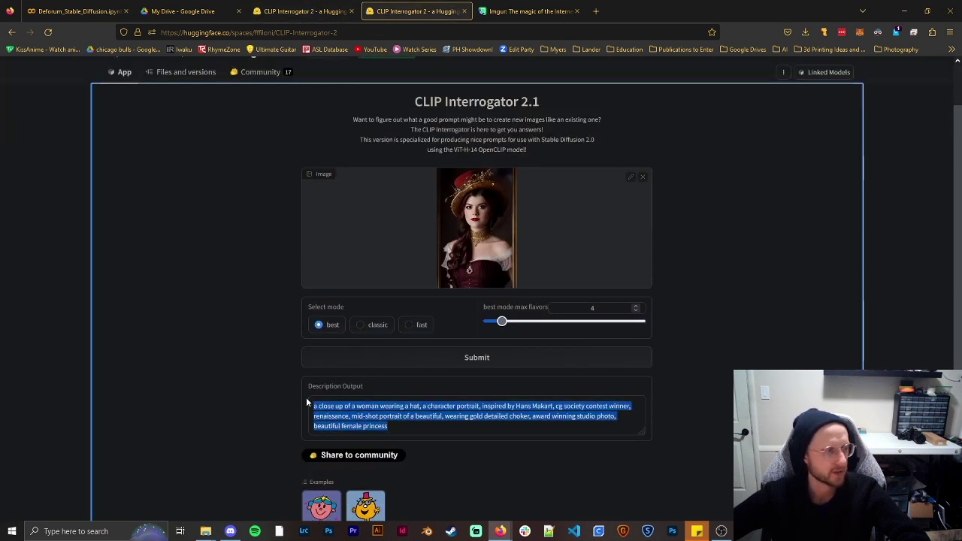
{"action": "key", "text": "Right"}
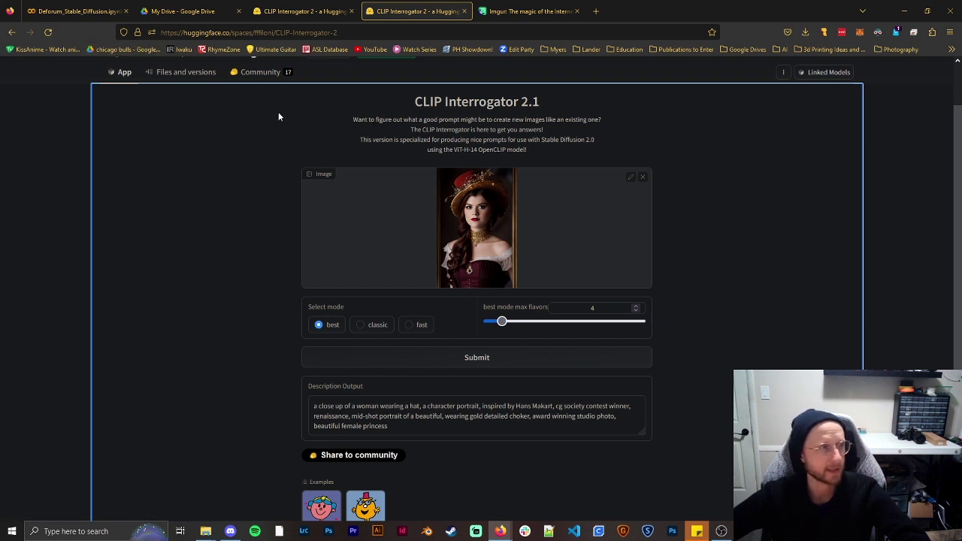
Run the NVIDIA GPU and Environment Setup cells in the Deforum Stable Diffusion notebook
{"action": "left_click", "coordinate": [72, 11]}
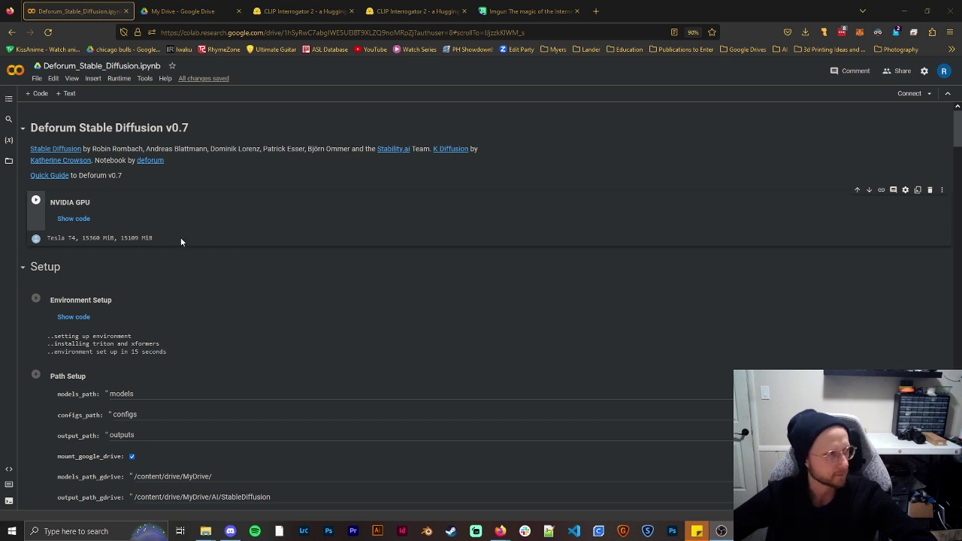
{"action": "left_click", "coordinate": [37, 201]}
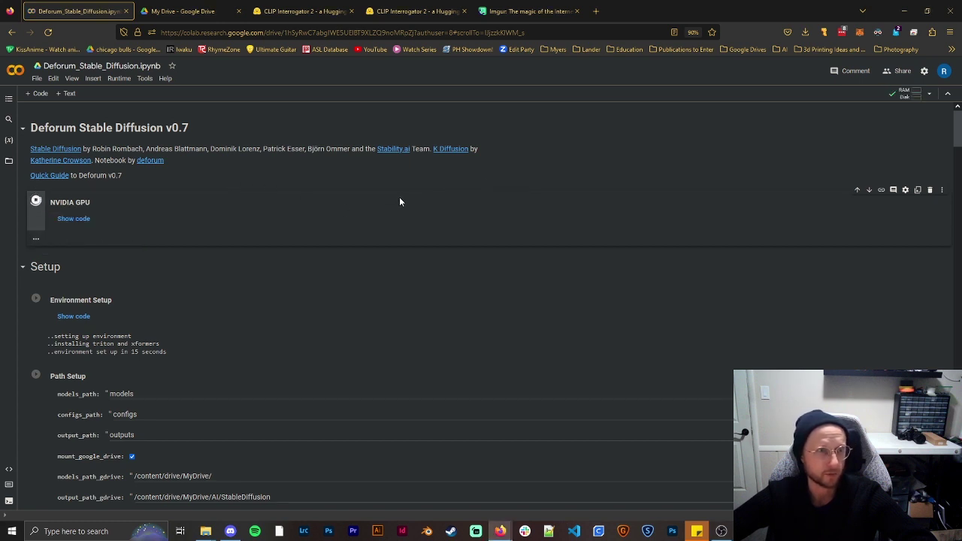
{"action": "left_click", "coordinate": [34, 300]}
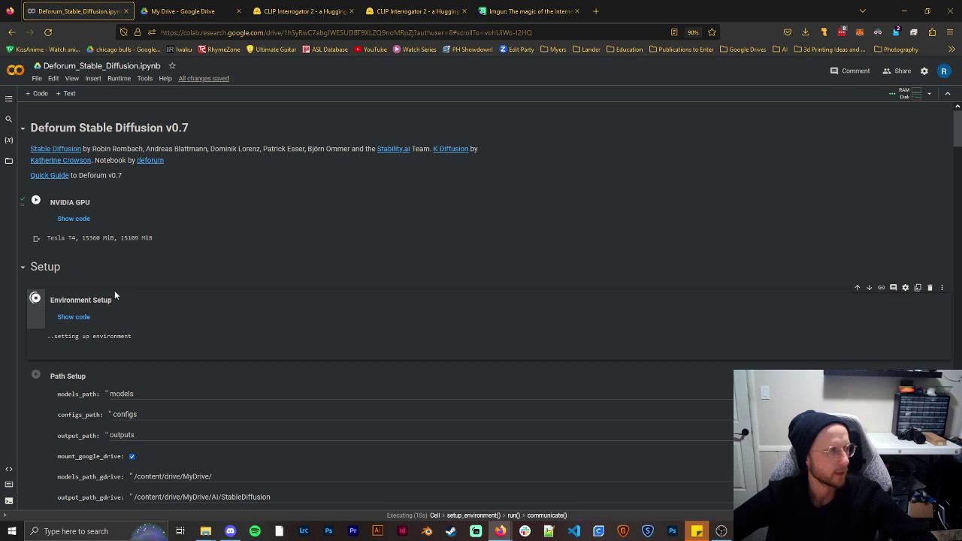
{"action": "scroll", "coordinate": [247, 243], "scroll_direction": "down", "scroll_amount": 2}
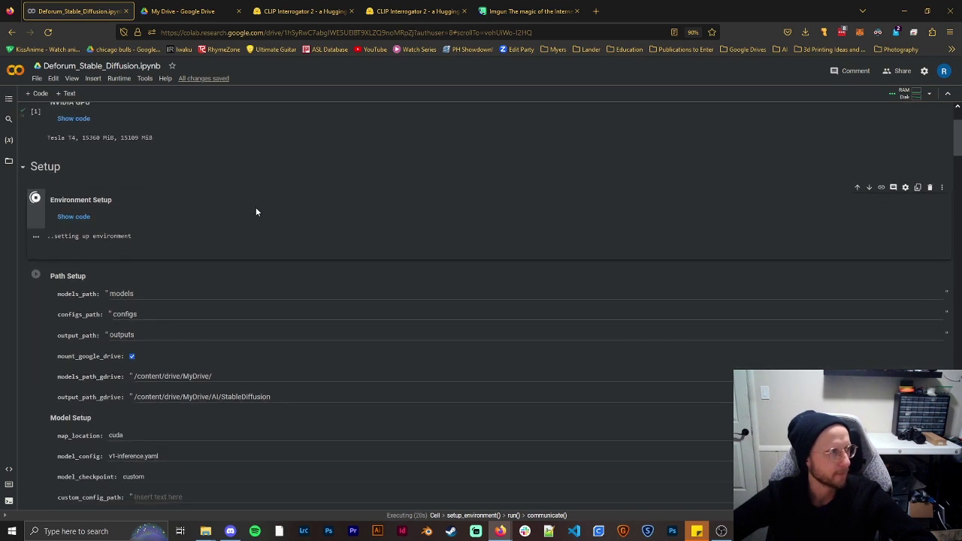
Upload the portrait to Imgur as a new post titled "allytest2" and copy its direct image link
{"action": "left_click", "coordinate": [503, 12]}
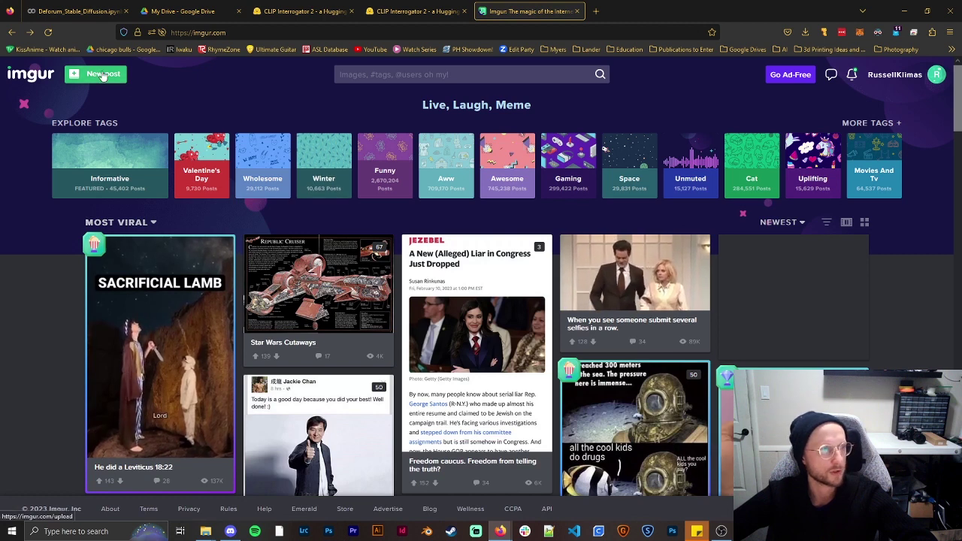
{"action": "left_click", "coordinate": [104, 76]}
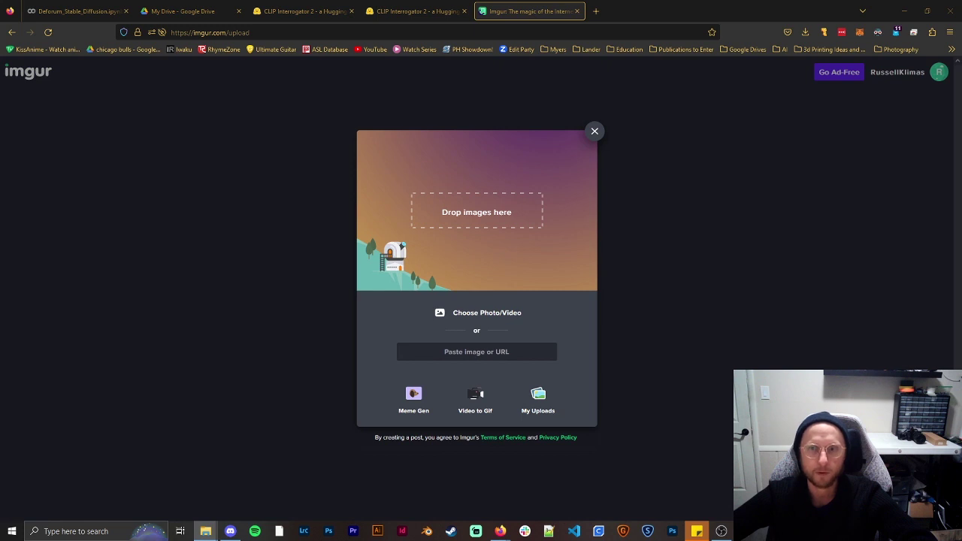
{"action": "left_click_drag", "start_coordinate": [484, 168], "coordinate": [508, 202]}
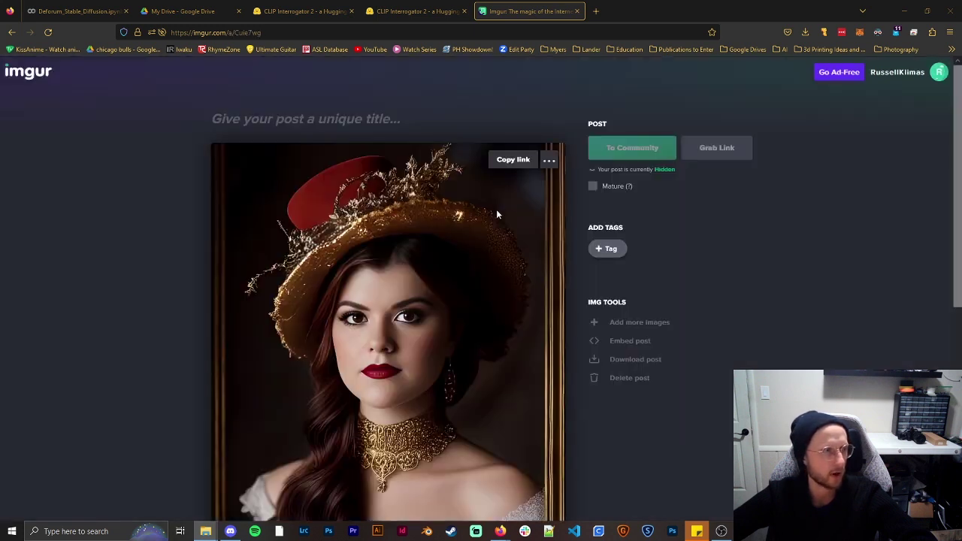
{"action": "left_click", "coordinate": [289, 122]}
{"action": "type", "text": "allytest2"}
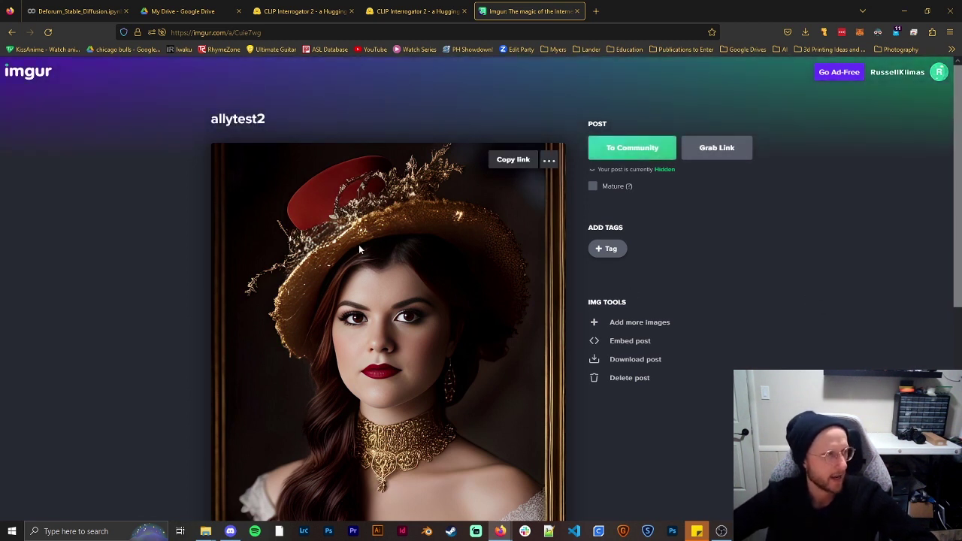
{"action": "right_click", "coordinate": [404, 203]}
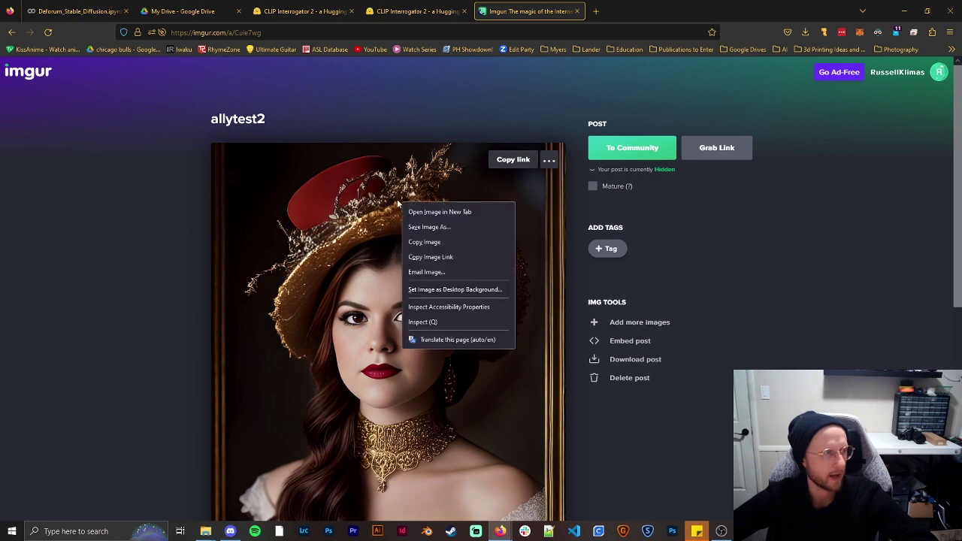
{"action": "left_click", "coordinate": [429, 258]}
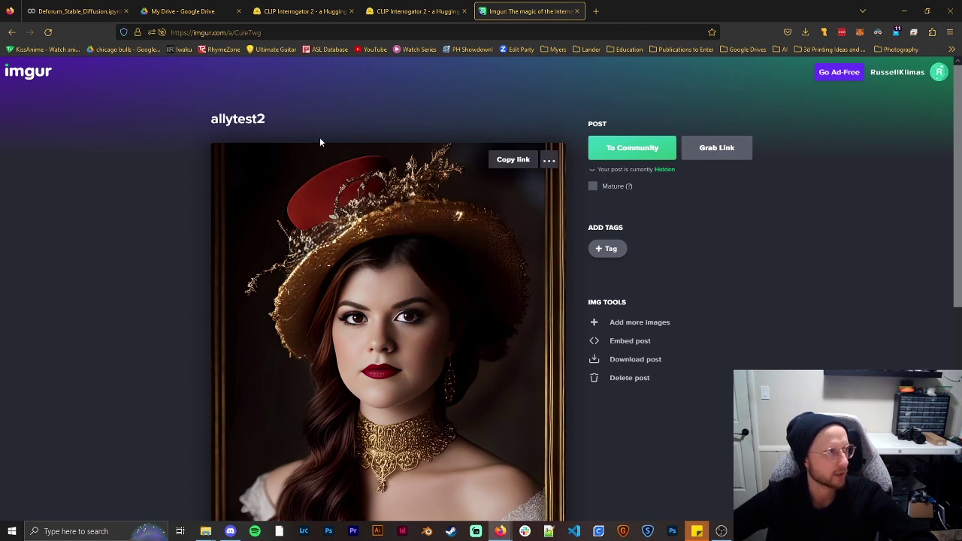
Replace the init_image address in the Deforum notebook's Init Settings with the copied Imgur image link
{"action": "left_click", "coordinate": [85, 13]}
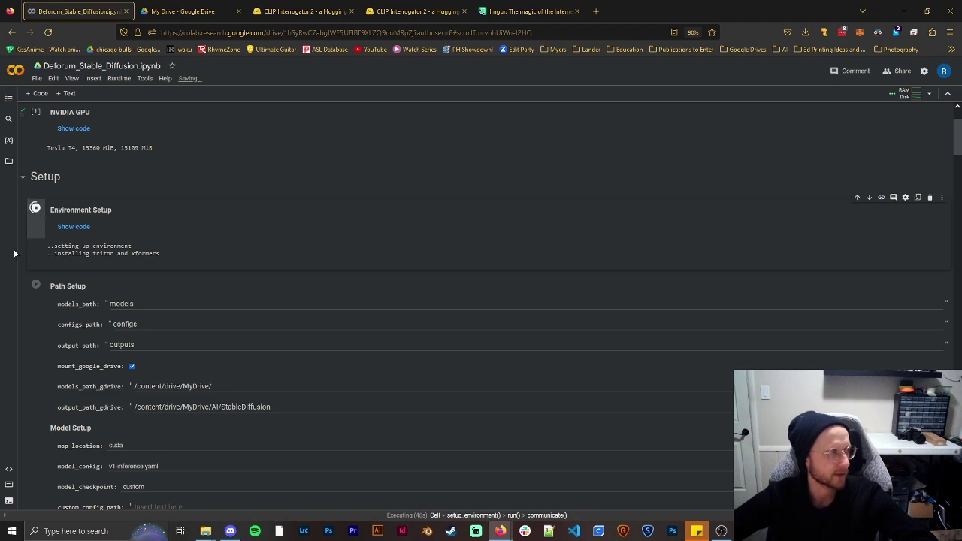
{"action": "scroll", "coordinate": [25, 242], "scroll_direction": "down", "scroll_amount": 5}
{"action": "scroll", "coordinate": [26, 242], "scroll_direction": "down", "scroll_amount": 15}
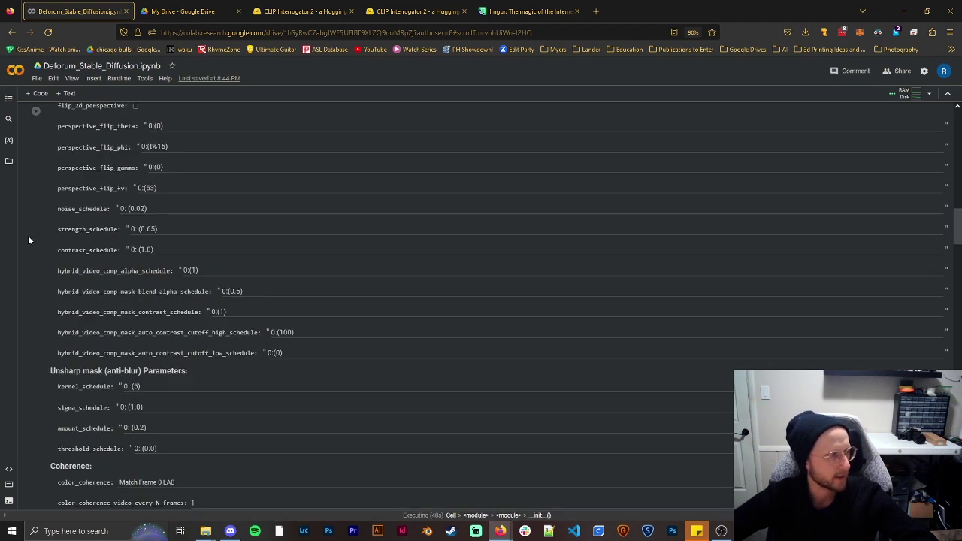
{"action": "scroll", "coordinate": [30, 224], "scroll_direction": "down", "scroll_amount": 3}
{"action": "scroll", "coordinate": [30, 222], "scroll_direction": "up", "scroll_amount": 3}
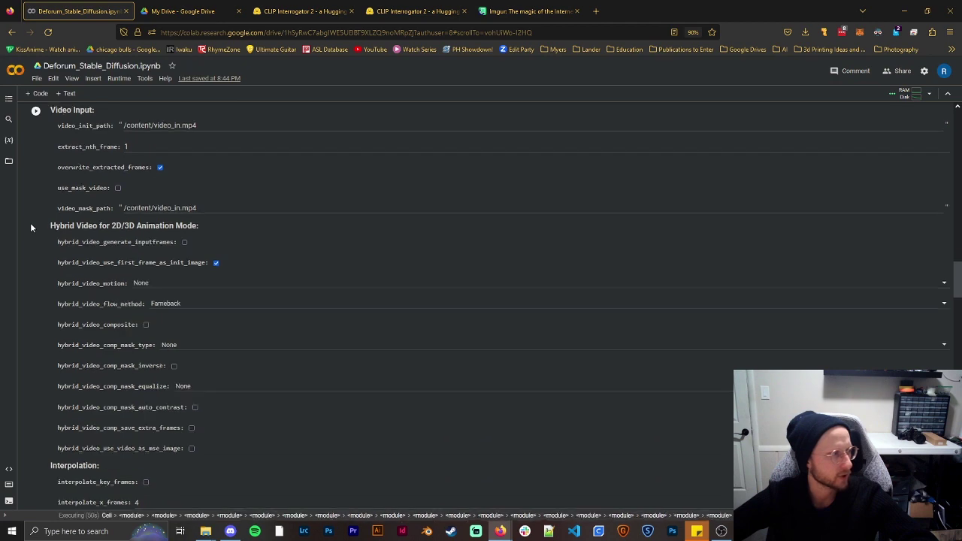
{"action": "scroll", "coordinate": [31, 222], "scroll_direction": "down", "scroll_amount": 1}
{"action": "scroll", "coordinate": [30, 223], "scroll_direction": "up", "scroll_amount": 5}
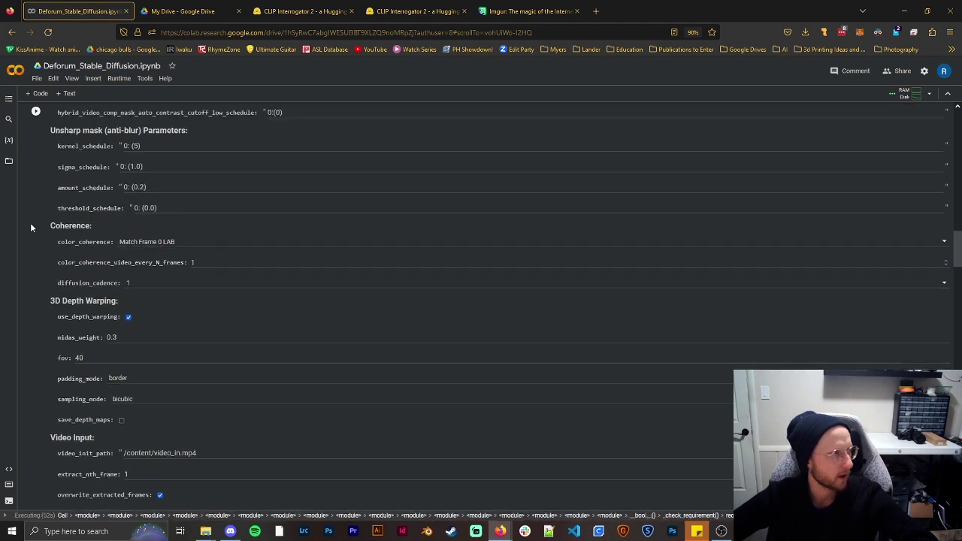
{"action": "scroll", "coordinate": [30, 222], "scroll_direction": "down", "scroll_amount": 15}
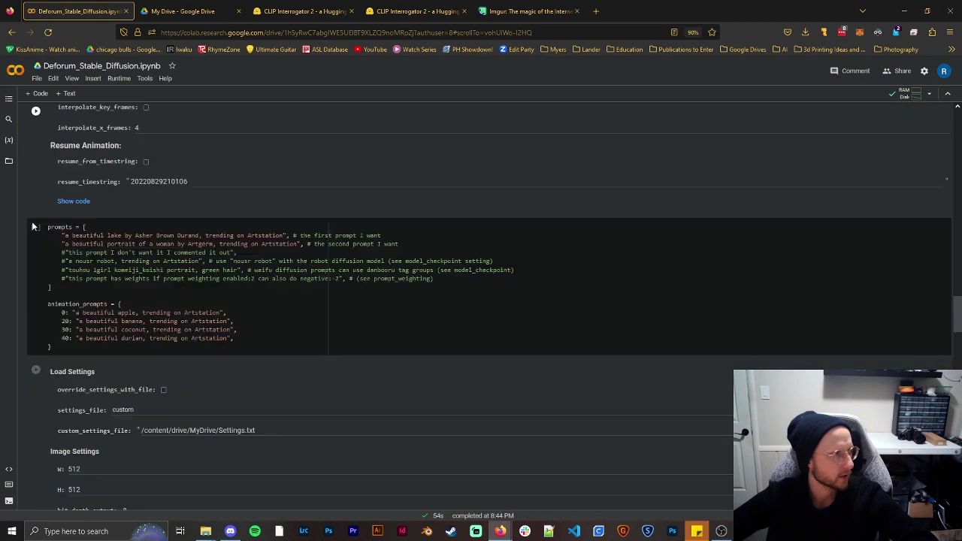
{"action": "scroll", "coordinate": [38, 221], "scroll_direction": "down", "scroll_amount": 5}
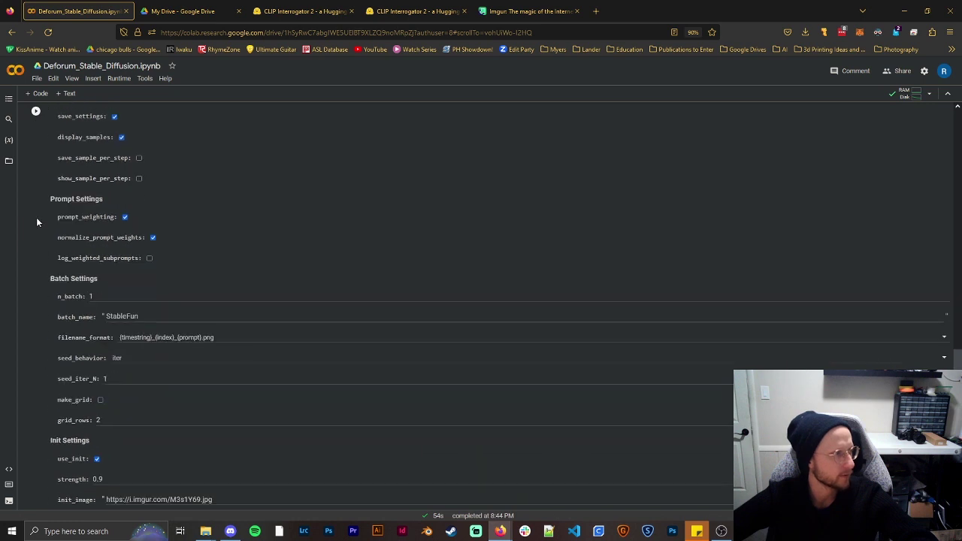
{"action": "scroll", "coordinate": [37, 221], "scroll_direction": "down", "scroll_amount": 2}
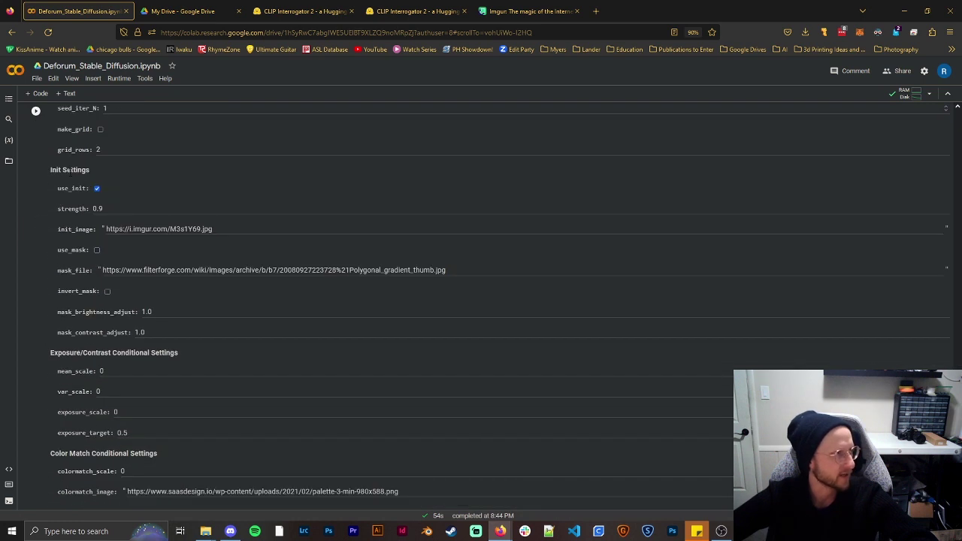
{"action": "left_click_drag", "start_coordinate": [213, 230], "coordinate": [106, 229]}
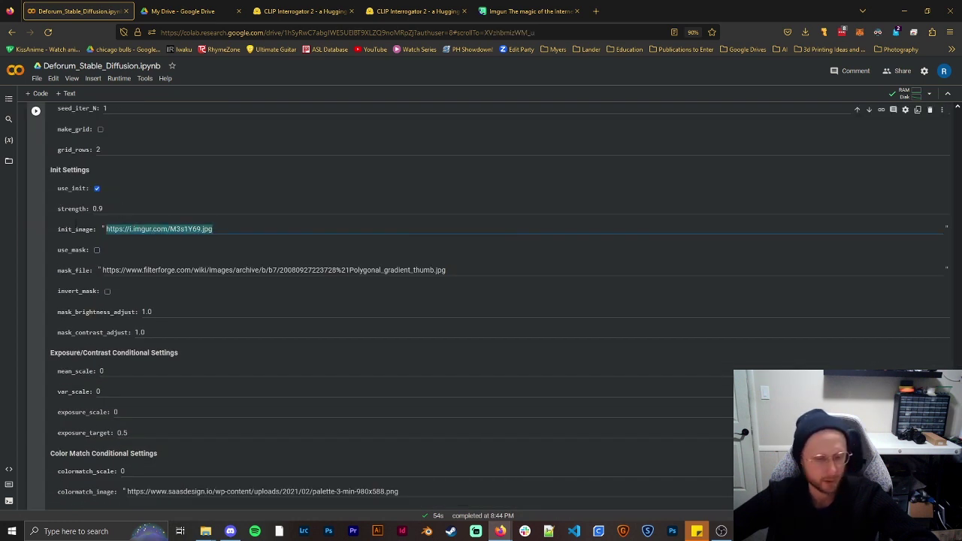
{"action": "key", "text": "ctrl+v"}
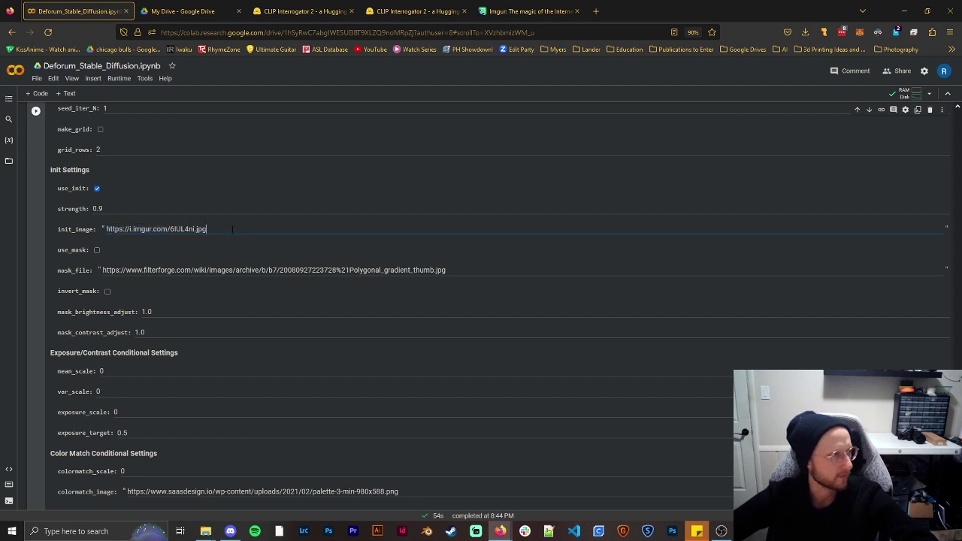
Try the Init Settings with use_init off and strength 0.1, and restore use_init on with strength 0.9
{"action": "left_click", "coordinate": [96, 189]}
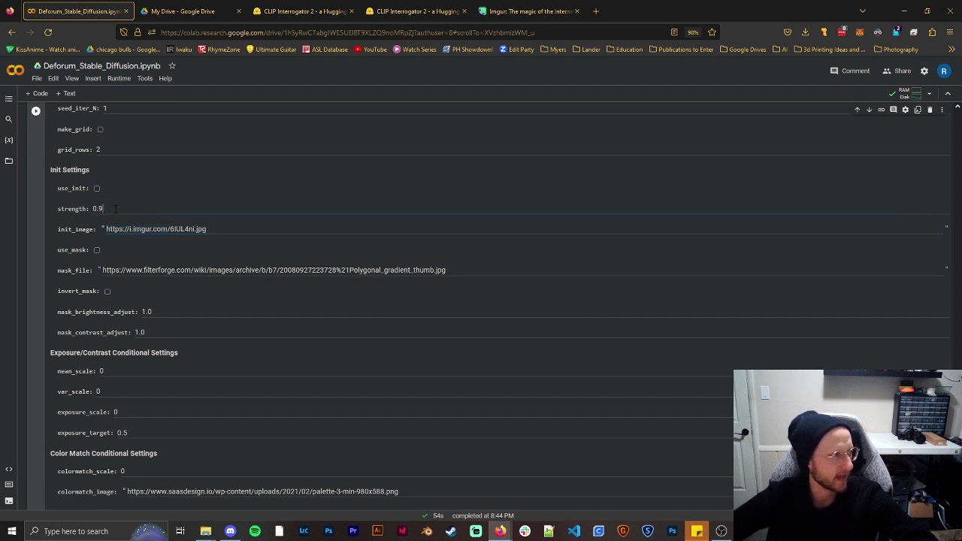
{"action": "key", "text": "BackSpace"}
{"action": "type", "text": "1"}
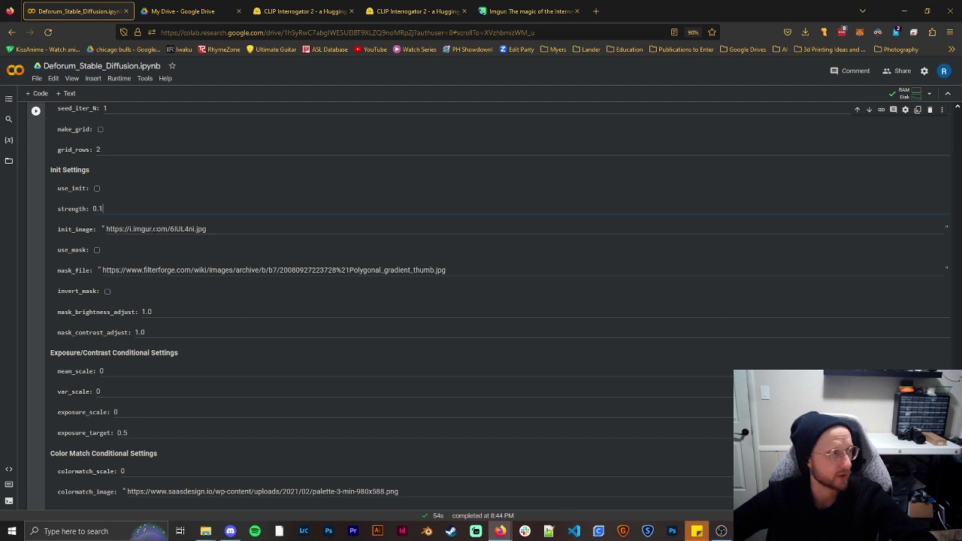
{"action": "left_click", "coordinate": [96, 189]}
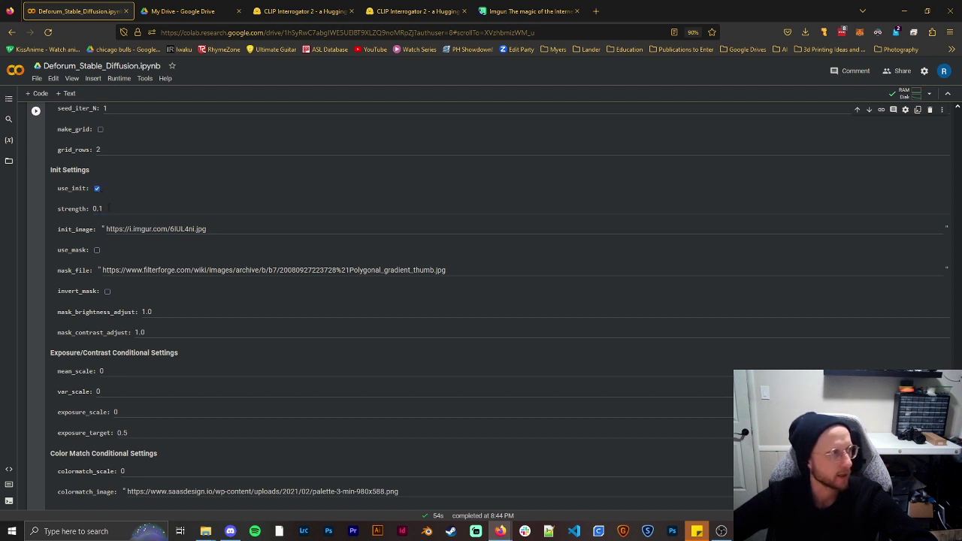
{"action": "left_click", "coordinate": [129, 218]}
{"action": "key", "text": "BackSpace"}
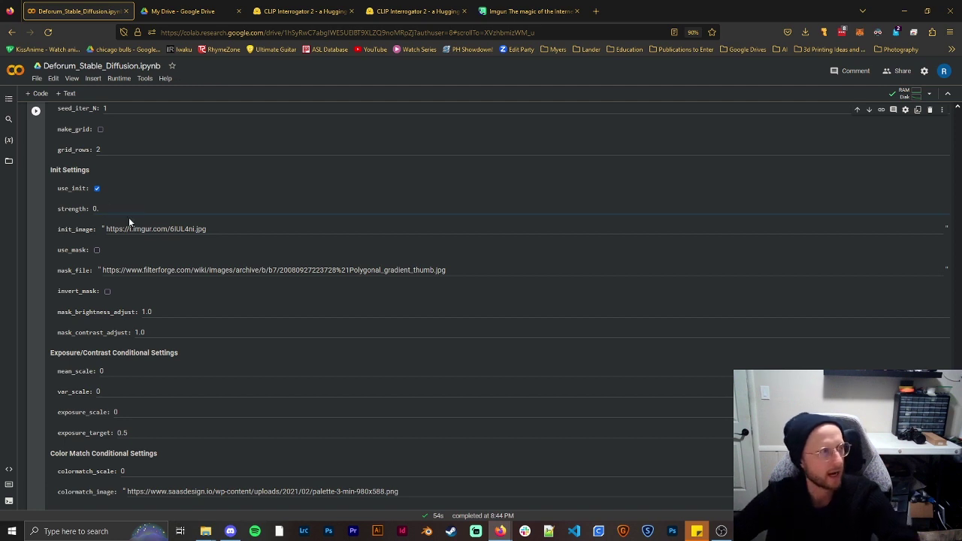
{"action": "type", "text": "9"}
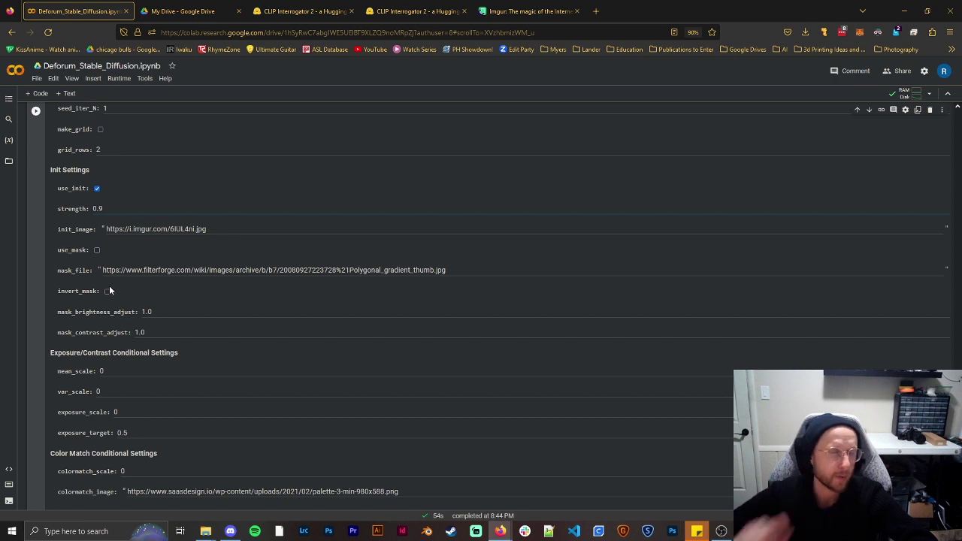
Try Protogen_V2.2.ckpt as the model_checkpoint in Model Setup, and set it back to custom
{"action": "scroll", "coordinate": [114, 379], "scroll_direction": "up", "scroll_amount": 20}
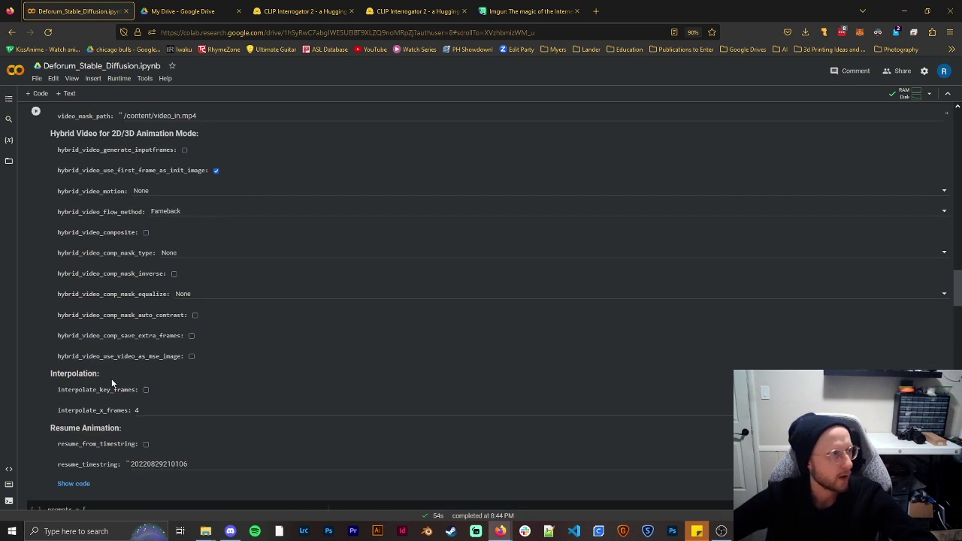
{"action": "scroll", "coordinate": [111, 379], "scroll_direction": "up", "scroll_amount": 5}
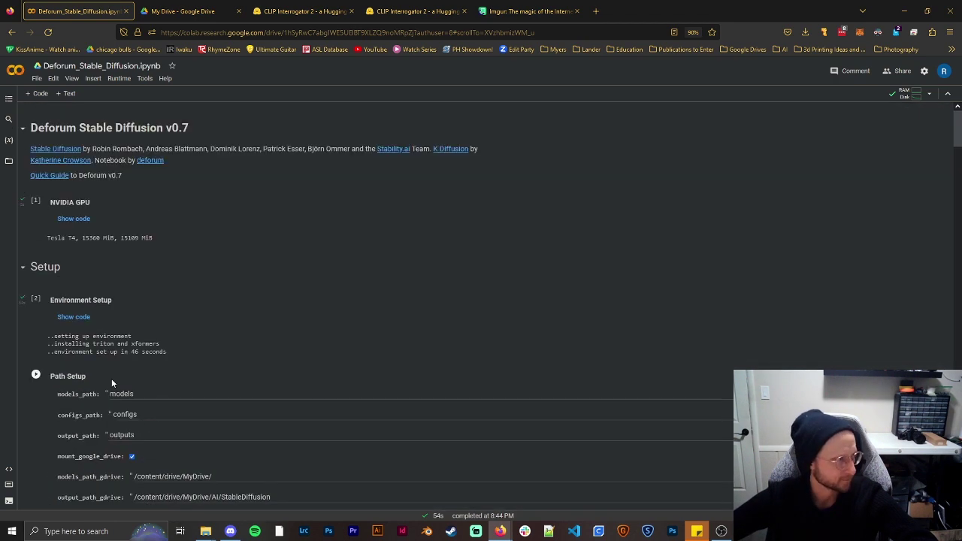
{"action": "scroll", "coordinate": [112, 379], "scroll_direction": "down", "scroll_amount": 3}
{"action": "scroll", "coordinate": [111, 379], "scroll_direction": "up", "scroll_amount": 1}
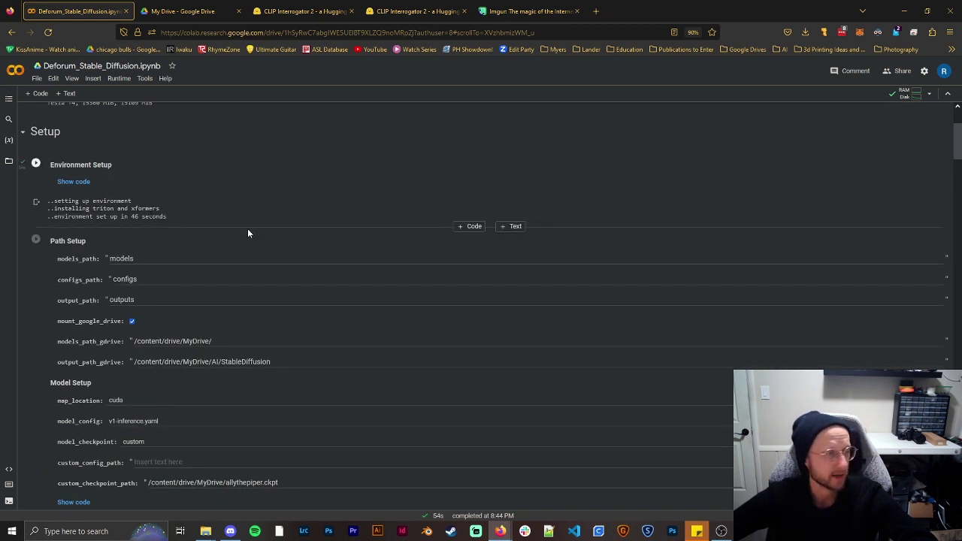
{"action": "scroll", "coordinate": [276, 183], "scroll_direction": "down", "scroll_amount": 1}
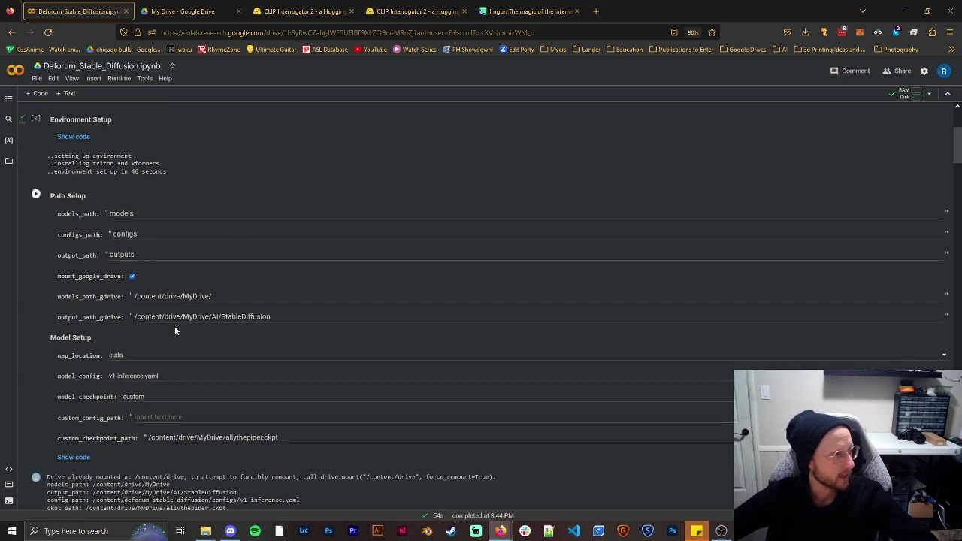
{"action": "scroll", "coordinate": [184, 300], "scroll_direction": "down", "scroll_amount": 1}
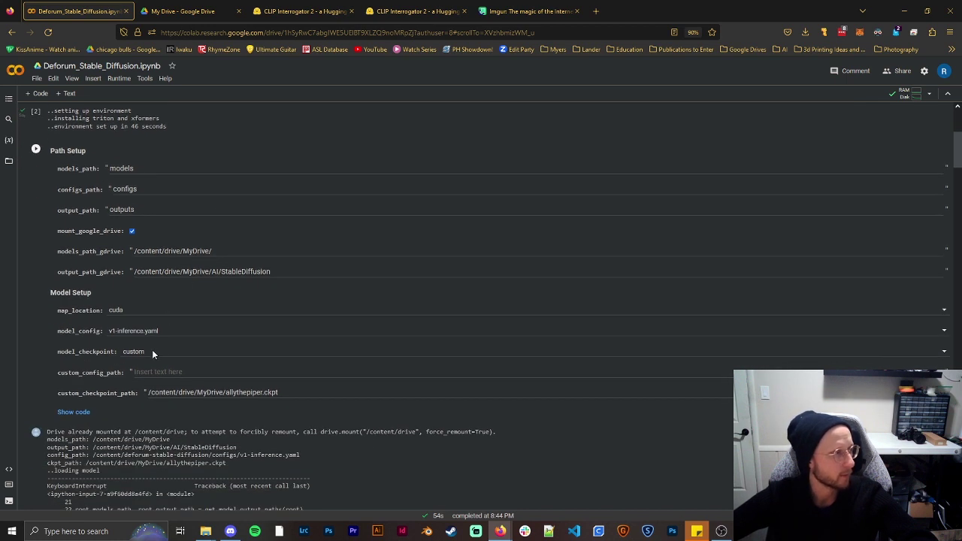
{"action": "left_click", "coordinate": [152, 350]}
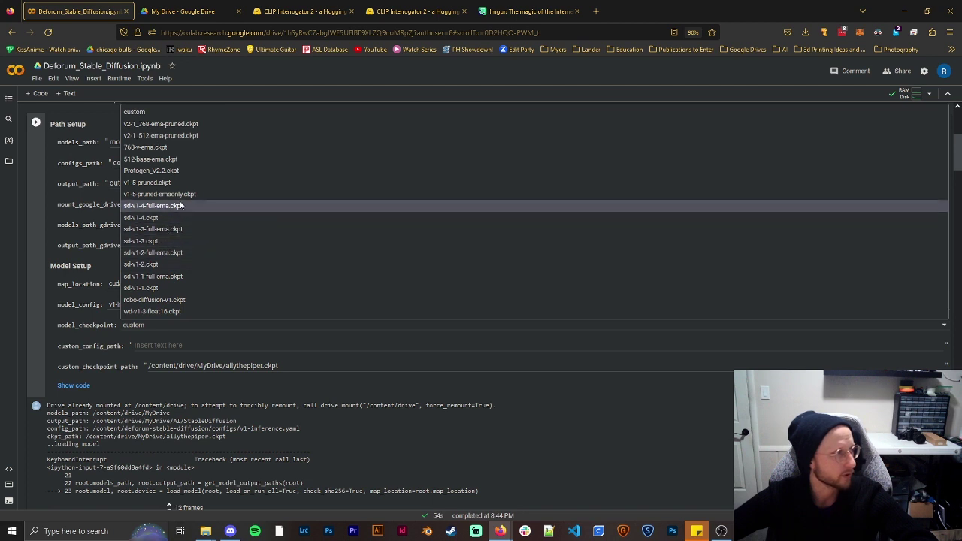
{"action": "left_click", "coordinate": [151, 171]}
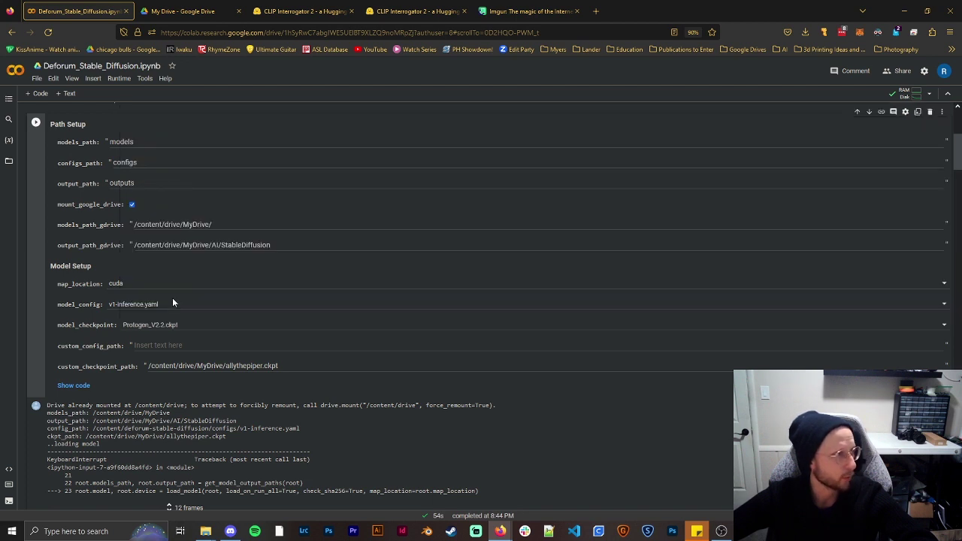
{"action": "left_click", "coordinate": [140, 325]}
{"action": "left_click", "coordinate": [132, 111]}
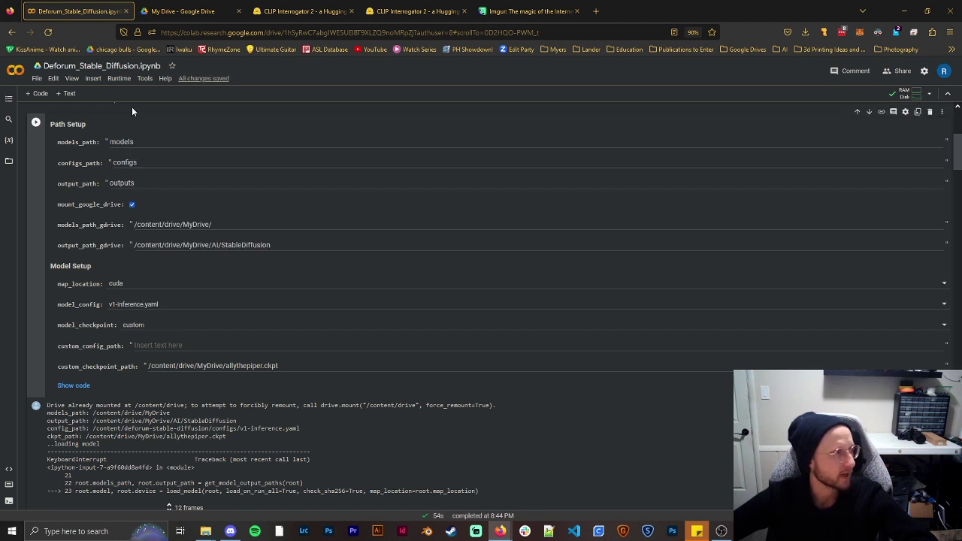
Clear the custom_checkpoint_path in the Model Setup section
{"action": "left_click_drag", "start_coordinate": [276, 366], "coordinate": [109, 352]}
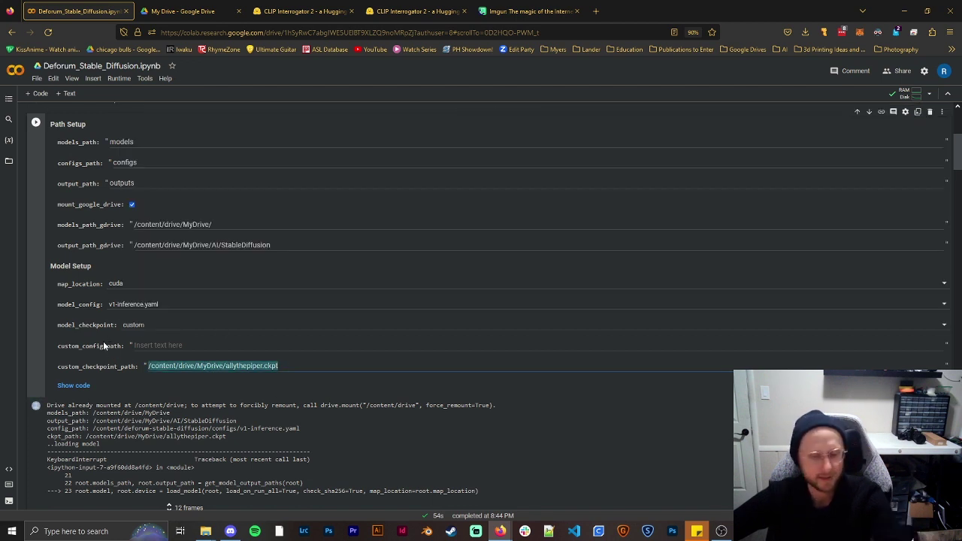
{"action": "key", "text": "BackSpace"}
{"action": "scroll", "coordinate": [67, 264], "scroll_direction": "up", "scroll_amount": 1}
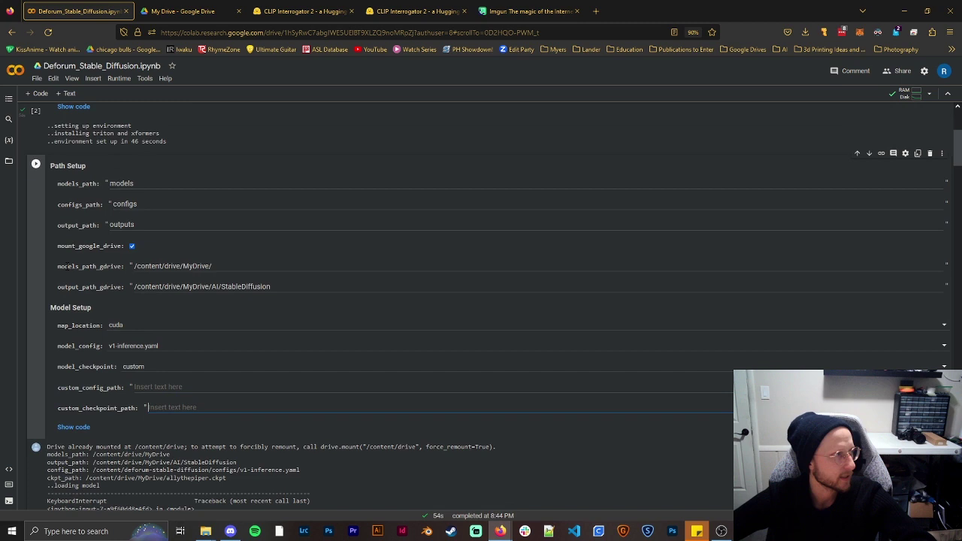
Run the Path Setup cell and grant the notebook access to the Google Drive account
{"action": "left_click", "coordinate": [36, 170]}
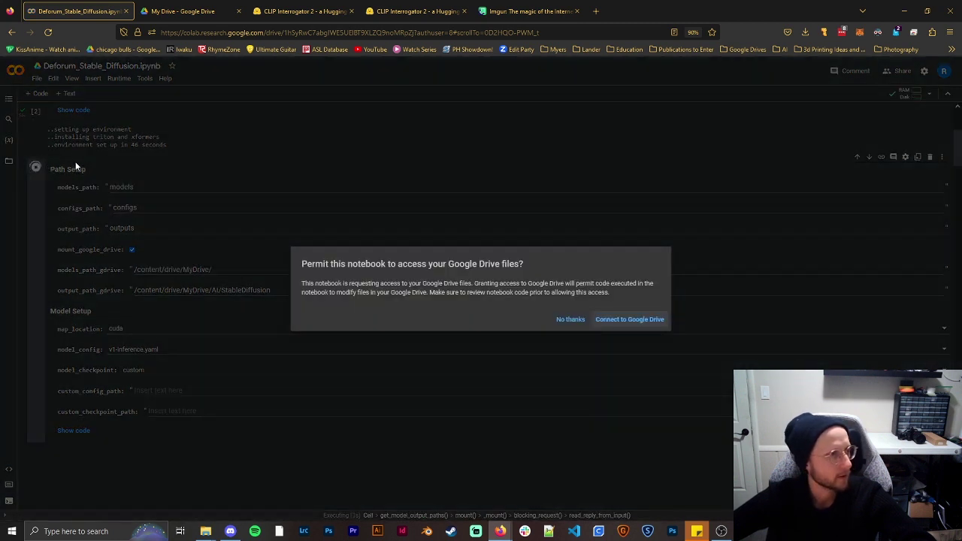
{"action": "left_click", "coordinate": [627, 321]}
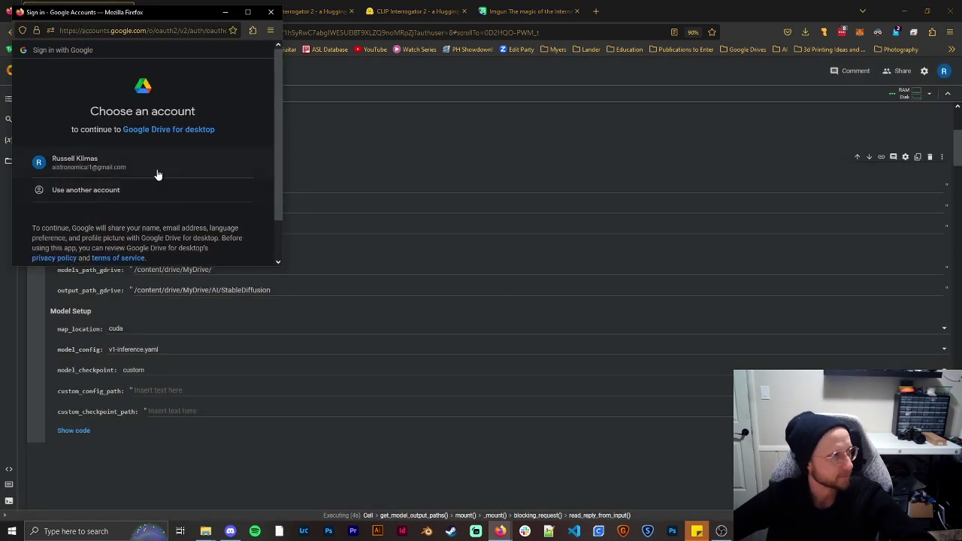
{"action": "left_click", "coordinate": [158, 173]}
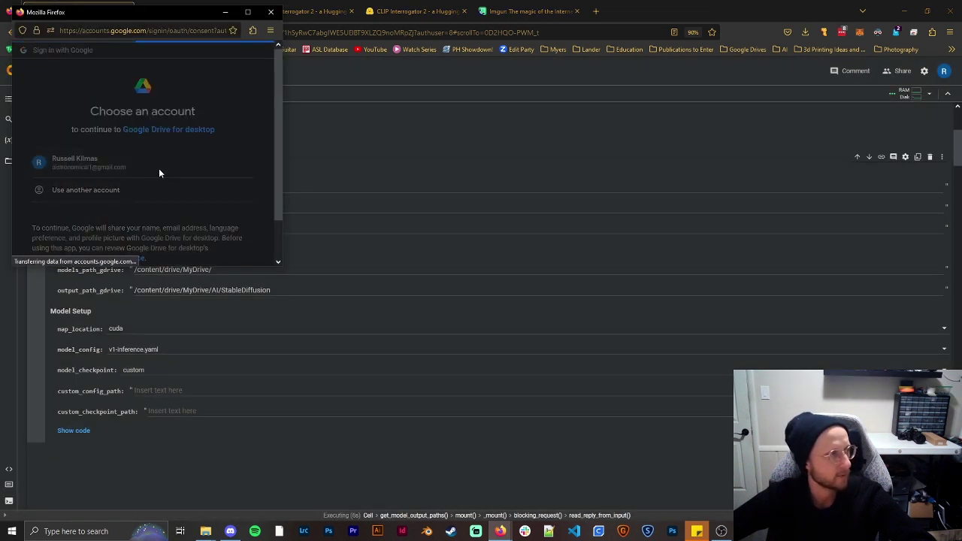
{"action": "scroll", "coordinate": [159, 174], "scroll_direction": "down", "scroll_amount": 10}
{"action": "left_click", "coordinate": [232, 205]}
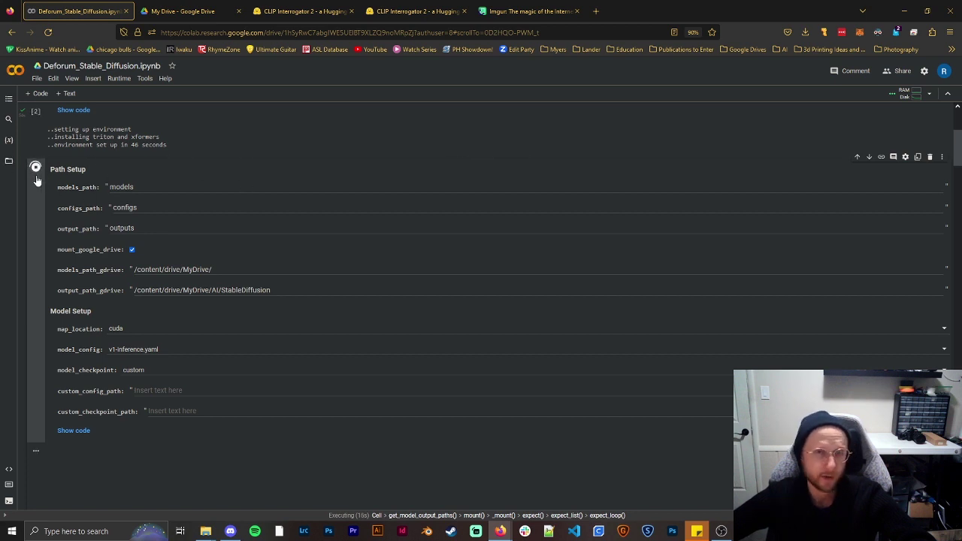
Expand drive and MyDrive in the notebook's file browser, and check My Drive in Google Drive for allythepiper.ckpt
{"action": "left_click", "coordinate": [8, 161]}
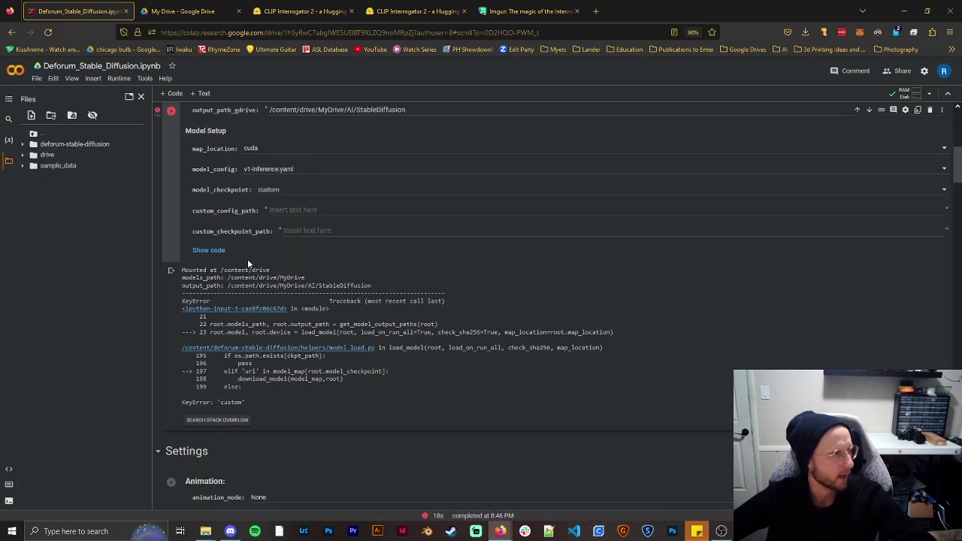
{"action": "scroll", "coordinate": [237, 261], "scroll_direction": "up", "scroll_amount": 3}
{"action": "scroll", "coordinate": [242, 301], "scroll_direction": "down", "scroll_amount": 2}
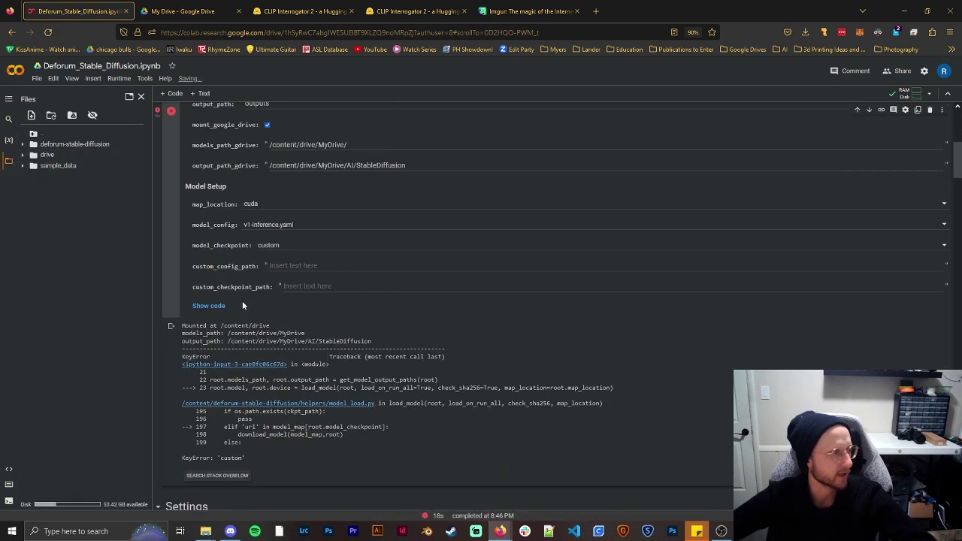
{"action": "scroll", "coordinate": [243, 366], "scroll_direction": "up", "scroll_amount": 3}
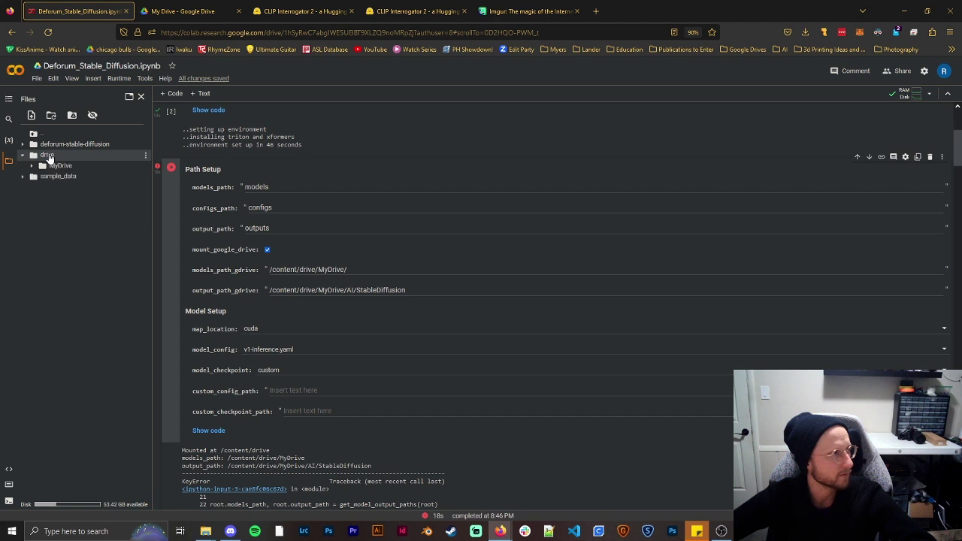
{"action": "left_click", "coordinate": [64, 171]}
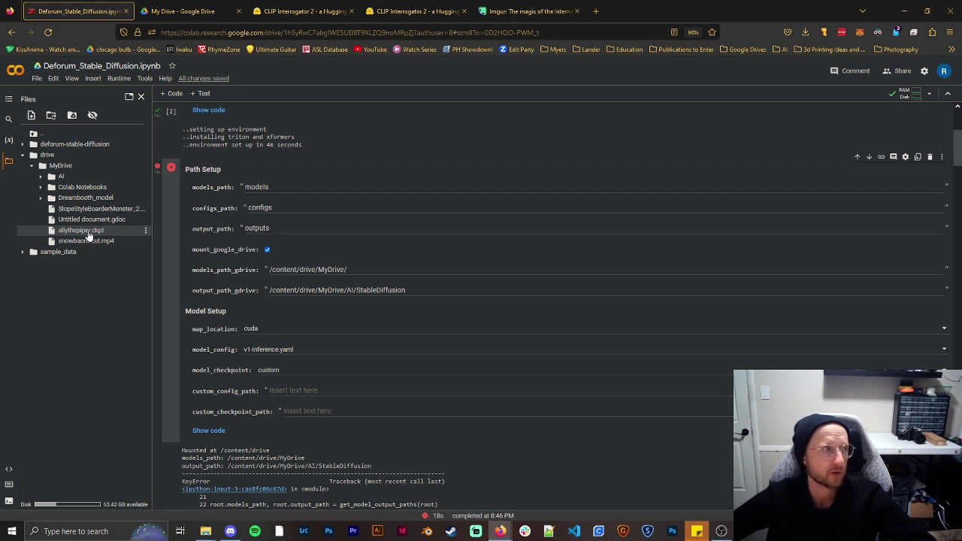
{"action": "left_click", "coordinate": [183, 11]}
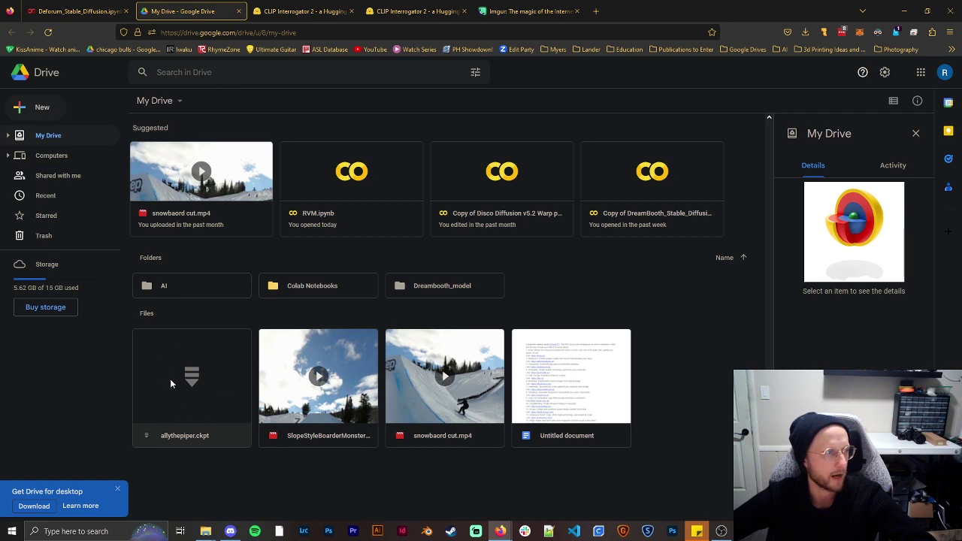
{"action": "left_click", "coordinate": [98, 12]}
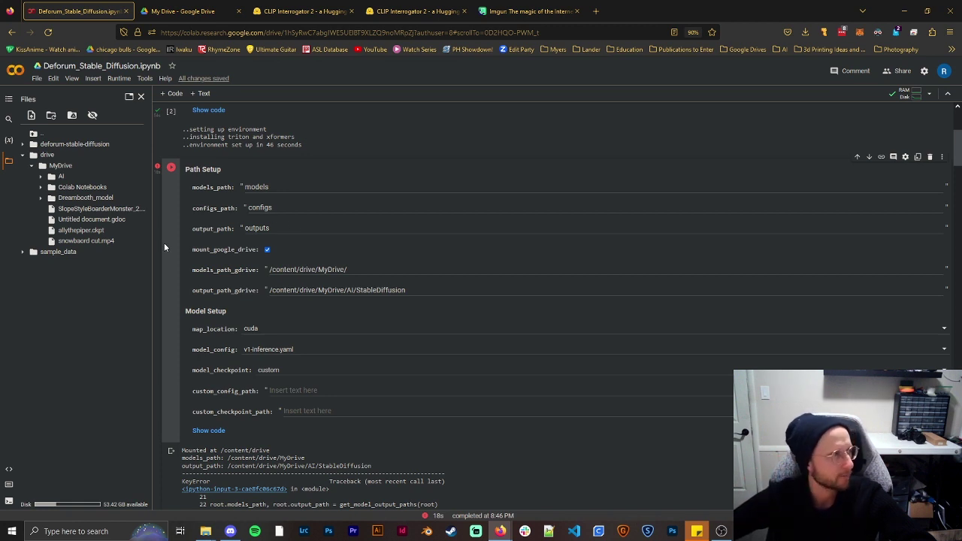
Paste the copied path of allythepiper.ckpt into custom_checkpoint_path and run the Path Setup cell again
{"action": "right_click", "coordinate": [101, 236]}
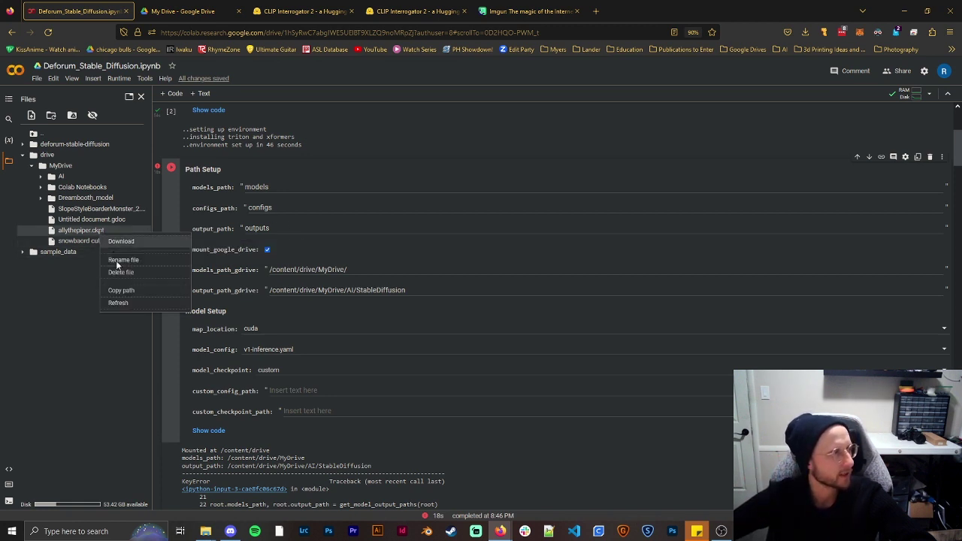
{"action": "left_click", "coordinate": [122, 291]}
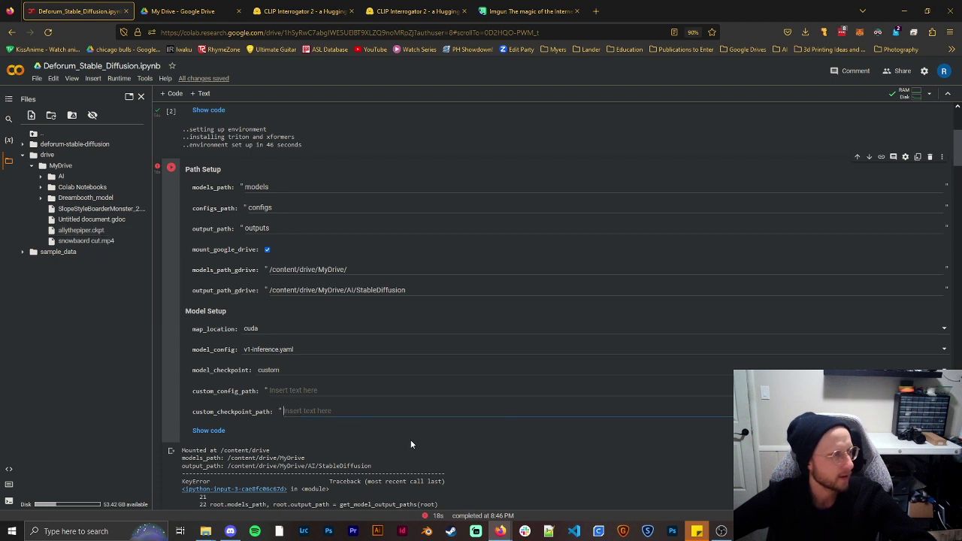
{"action": "key", "text": "ctrl+v"}
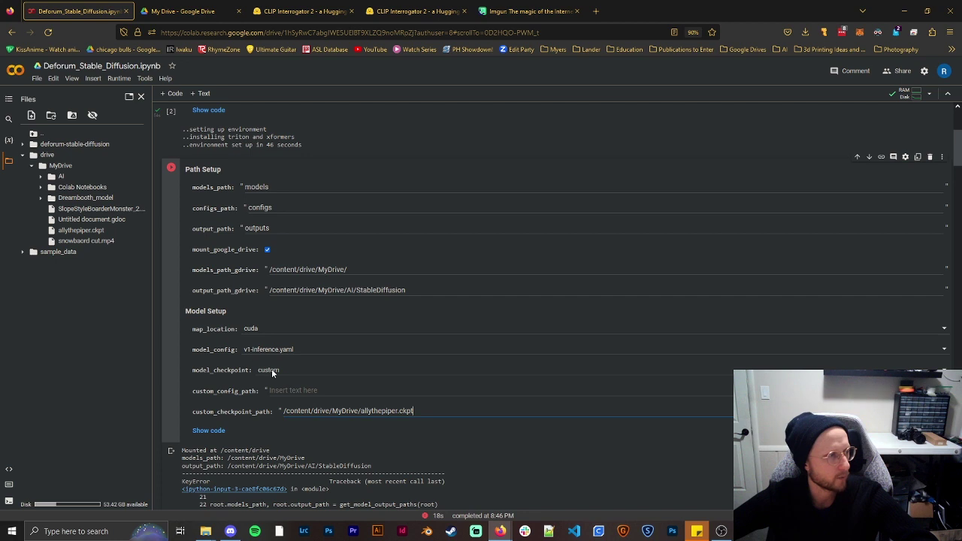
{"action": "left_click", "coordinate": [172, 169]}
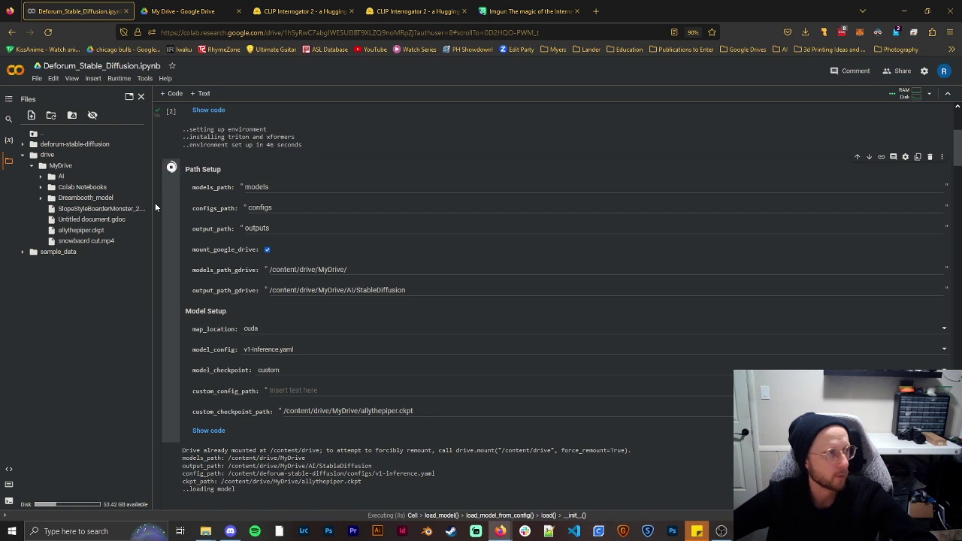
Set max_frames to 120 in the Animation settings
{"action": "scroll", "coordinate": [155, 202], "scroll_direction": "down", "scroll_amount": 1}
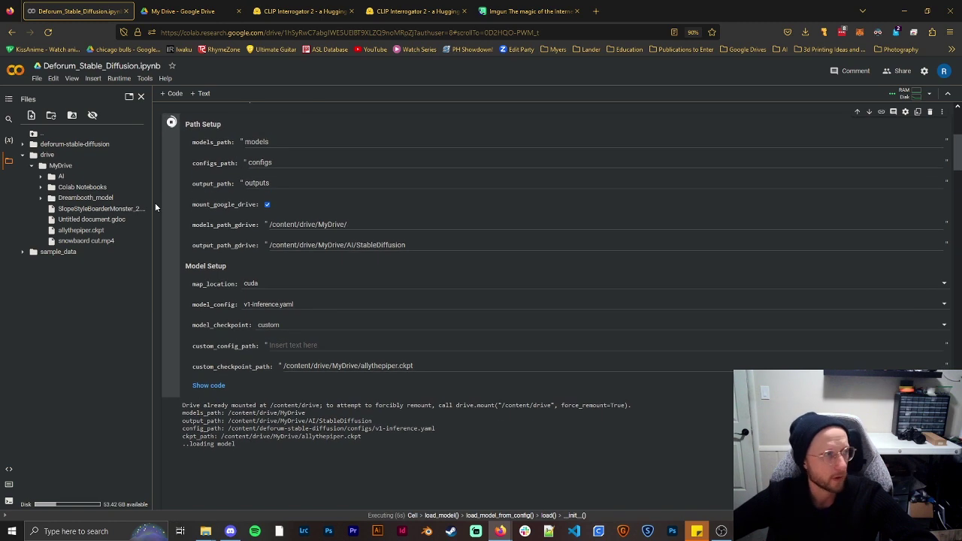
{"action": "scroll", "coordinate": [155, 202], "scroll_direction": "down", "scroll_amount": 3}
{"action": "scroll", "coordinate": [155, 202], "scroll_direction": "down", "scroll_amount": 4}
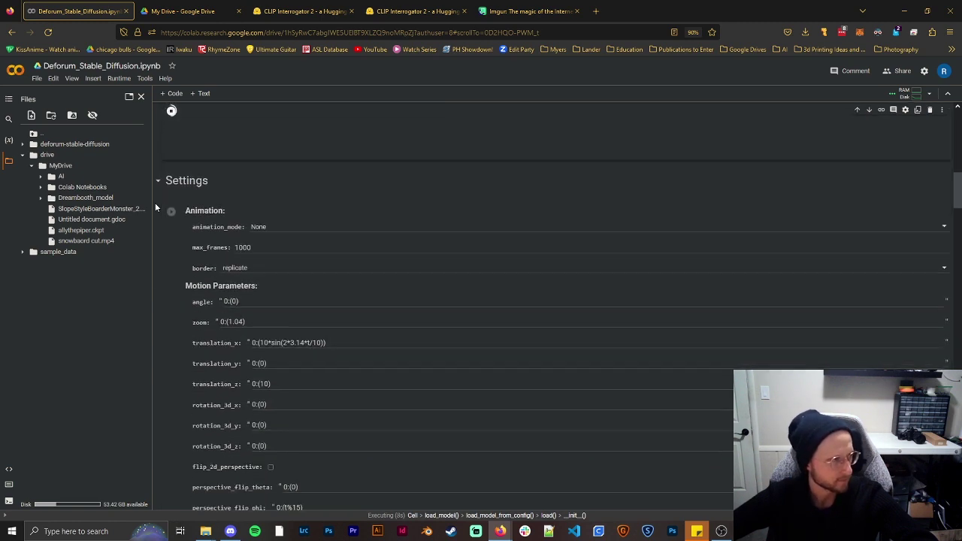
{"action": "scroll", "coordinate": [155, 202], "scroll_direction": "up", "scroll_amount": 1}
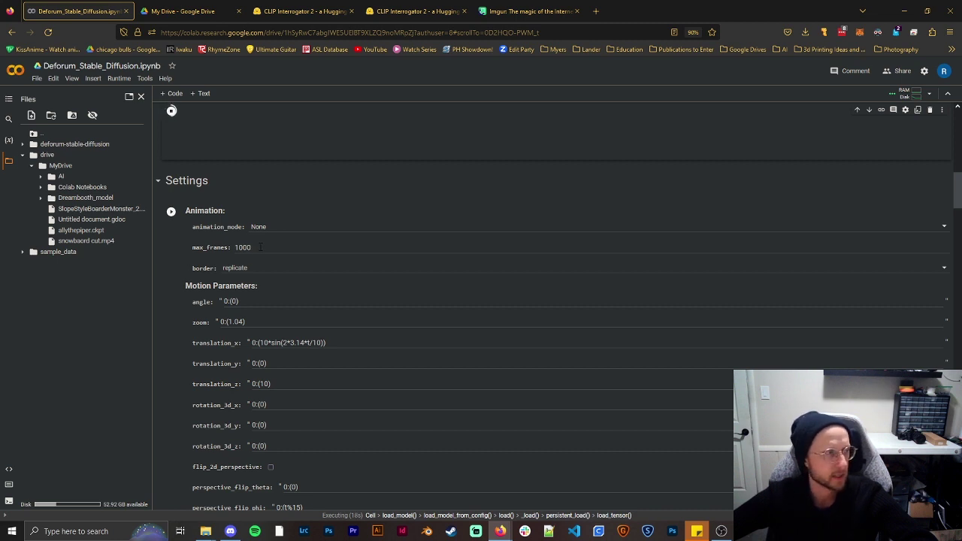
{"action": "left_click", "coordinate": [260, 246]}
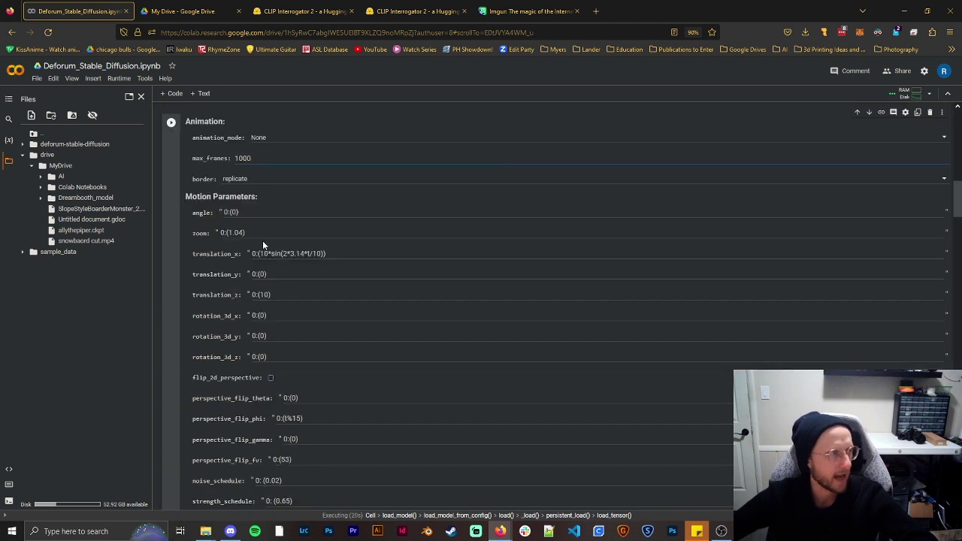
{"action": "key", "text": "BackSpace"}
{"action": "key", "text": "BackSpace"}
{"action": "key", "text": "BackSpace"}
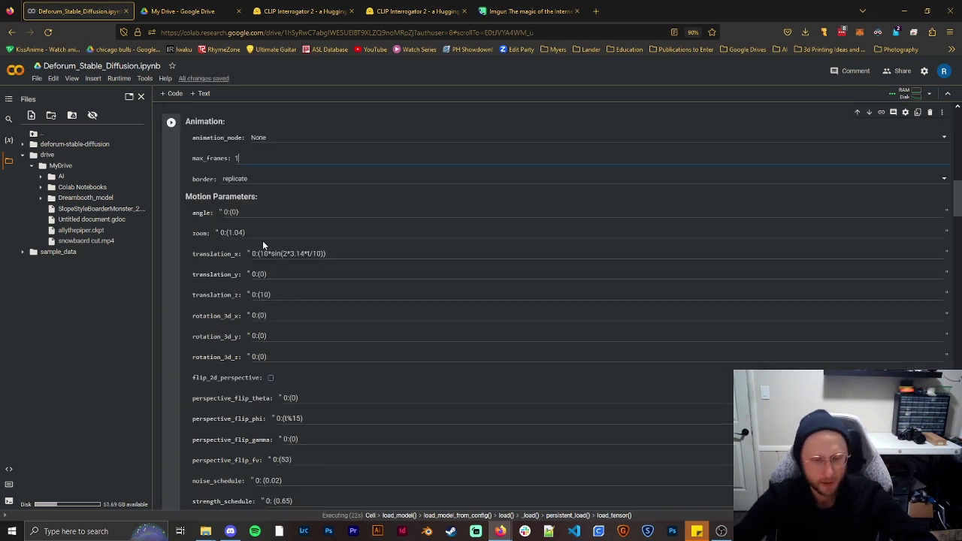
{"action": "type", "text": "20"}
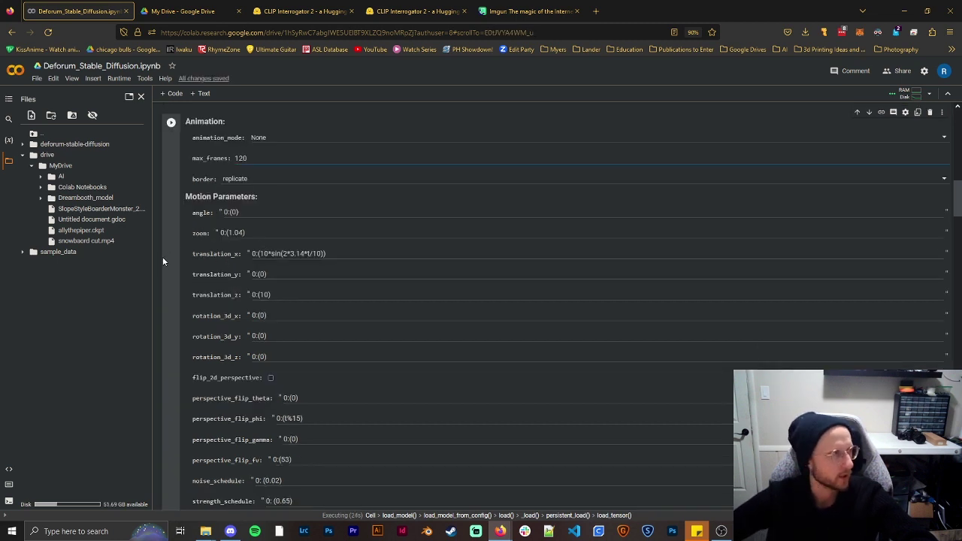
Set the zoom motion parameter to 0:(1)
{"action": "scroll", "coordinate": [163, 260], "scroll_direction": "up", "scroll_amount": 1}
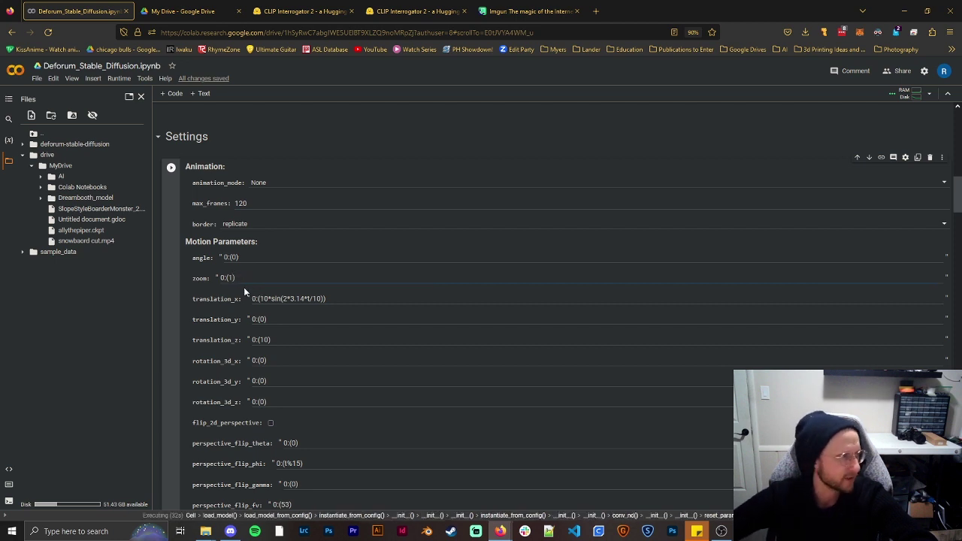
{"action": "key", "text": "BackSpace"}
{"action": "key", "text": "BackSpace"}
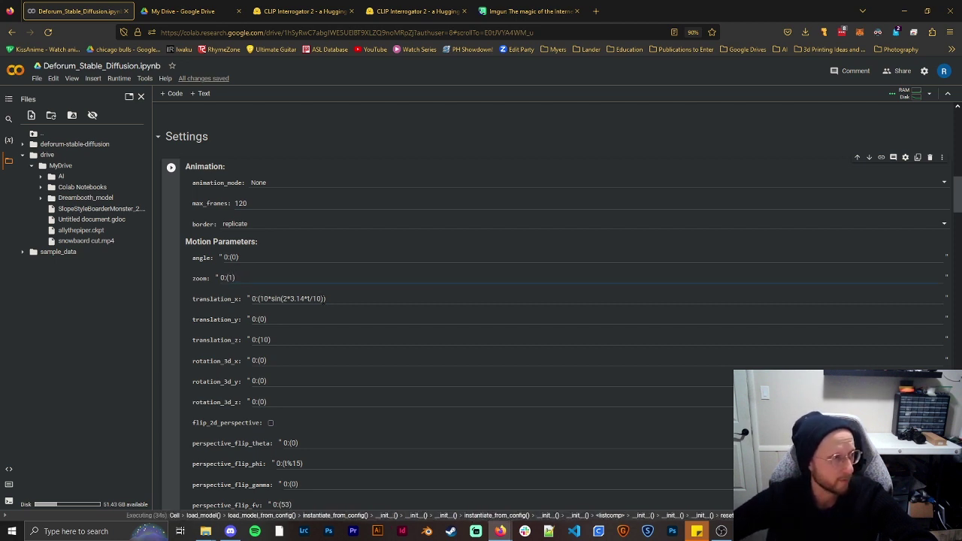
Set the translation_x and translation_z motion parameters to 0:(0)
{"action": "left_click", "coordinate": [323, 299]}
{"action": "left_click_drag", "start_coordinate": [323, 299], "coordinate": [267, 300]}
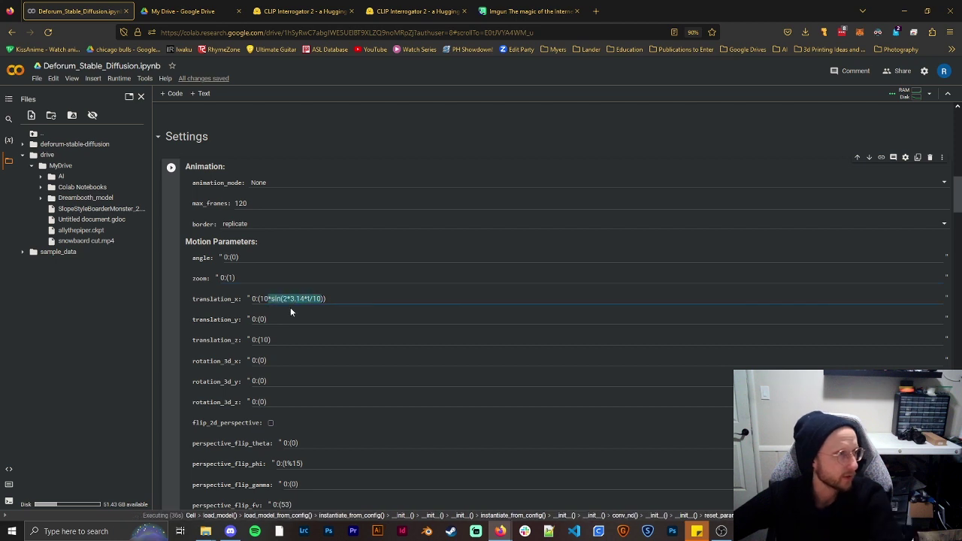
{"action": "key", "text": "BackSpace"}
{"action": "key", "text": "BackSpace"}
{"action": "key", "text": "BackSpace"}
{"action": "type", "text": "0"}
{"action": "key", "text": "Delete"}
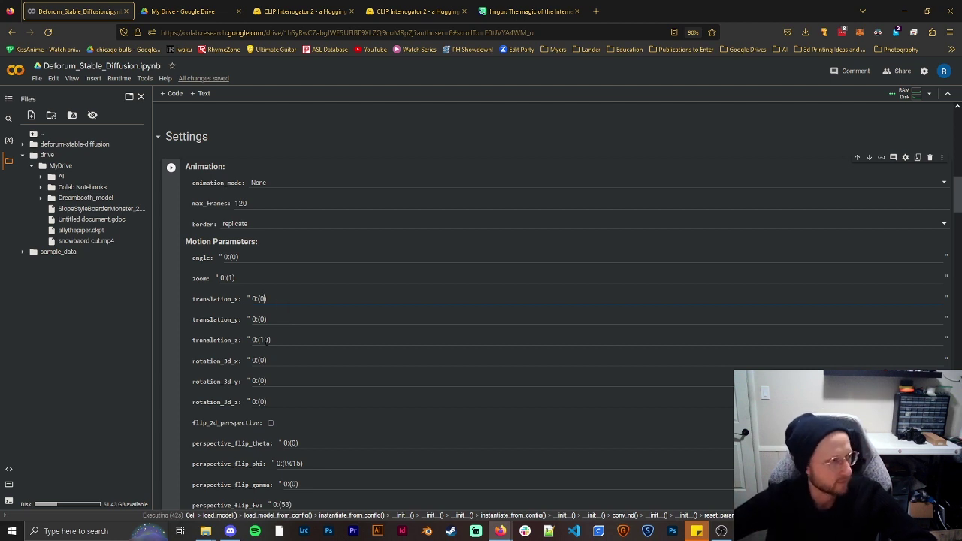
{"action": "key", "text": "BackSpace"}
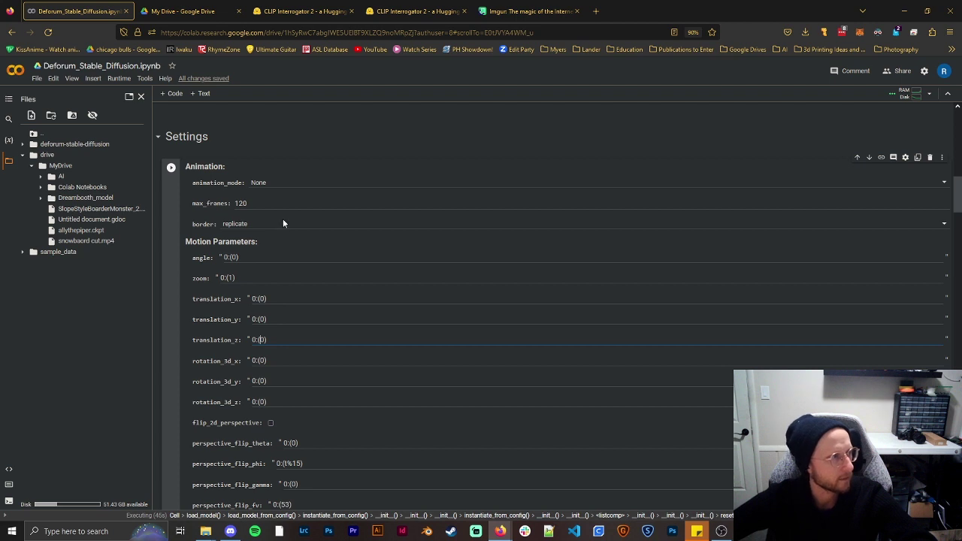
Set animation_mode to 2D in the Animation settings
{"action": "left_click", "coordinate": [256, 183]}
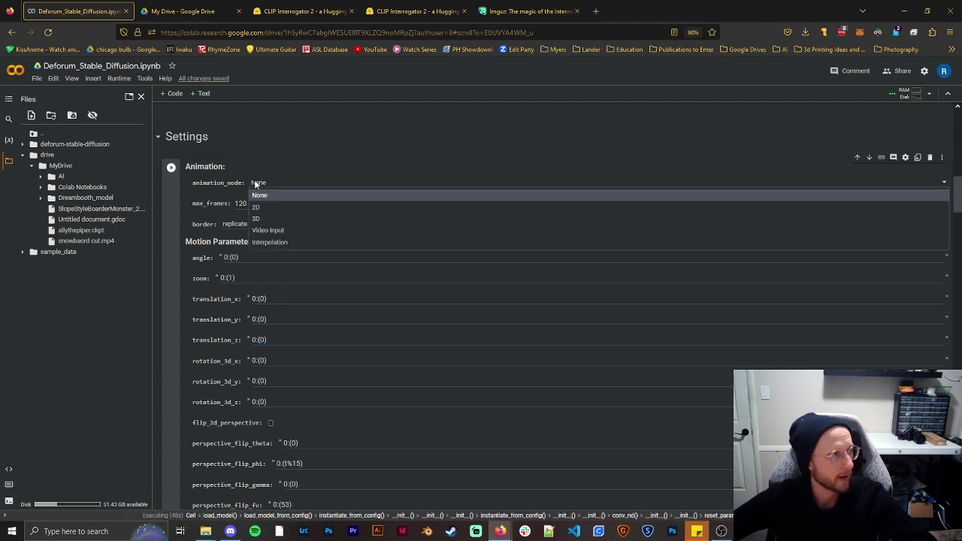
{"action": "left_click", "coordinate": [256, 207]}
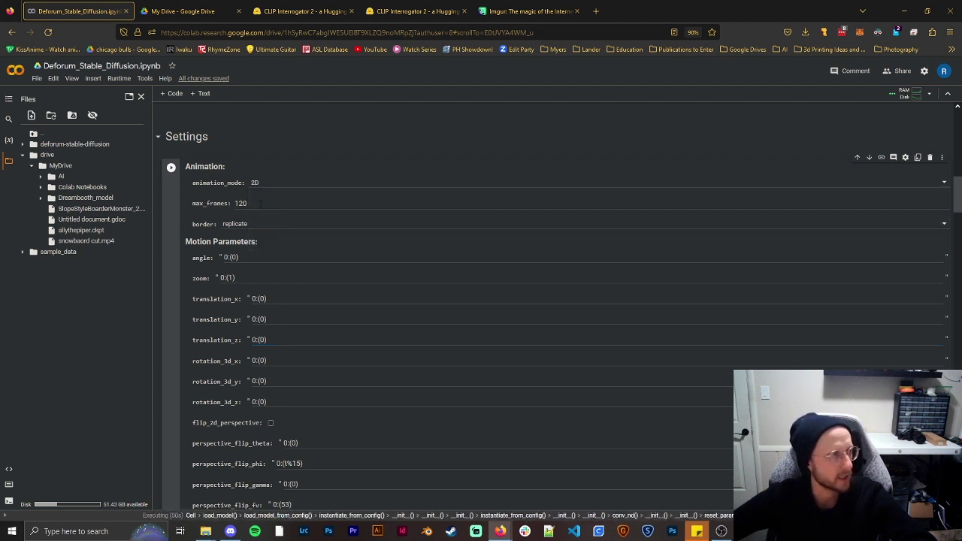
Check the running Path Setup cell and look through the remaining animation settings down to the prompts cell
{"action": "scroll", "coordinate": [171, 244], "scroll_direction": "up", "scroll_amount": 5}
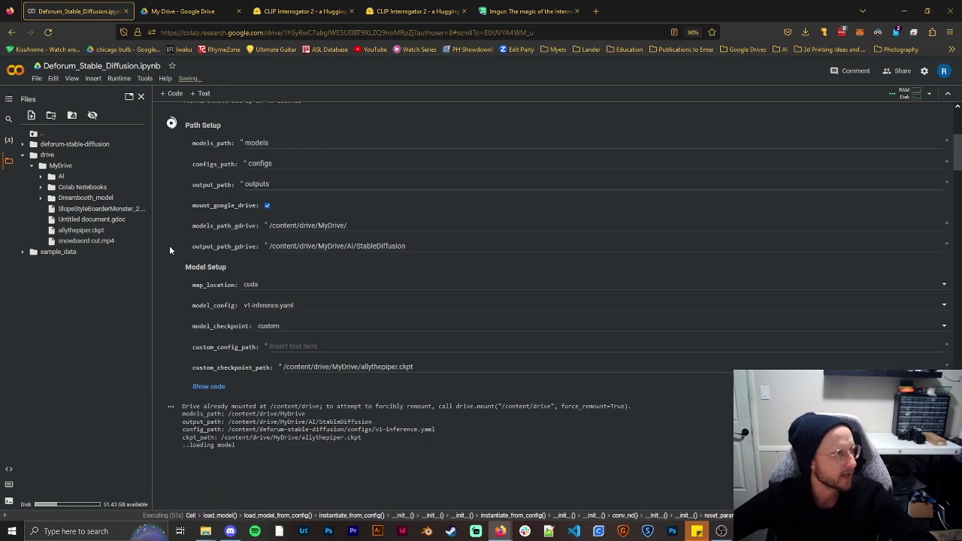
{"action": "scroll", "coordinate": [169, 248], "scroll_direction": "down", "scroll_amount": 3}
{"action": "scroll", "coordinate": [170, 250], "scroll_direction": "down", "scroll_amount": 12}
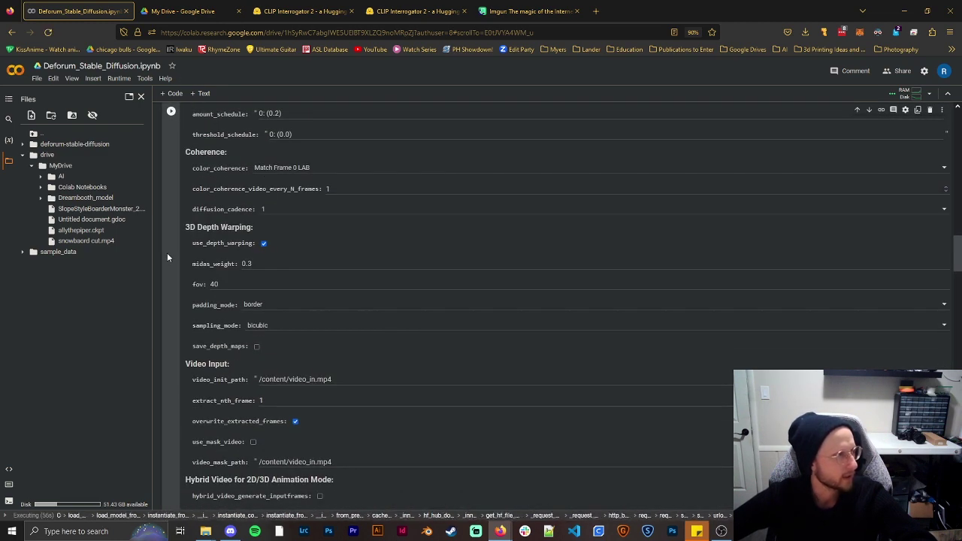
{"action": "scroll", "coordinate": [167, 252], "scroll_direction": "up", "scroll_amount": 3}
{"action": "scroll", "coordinate": [167, 256], "scroll_direction": "up", "scroll_amount": 4}
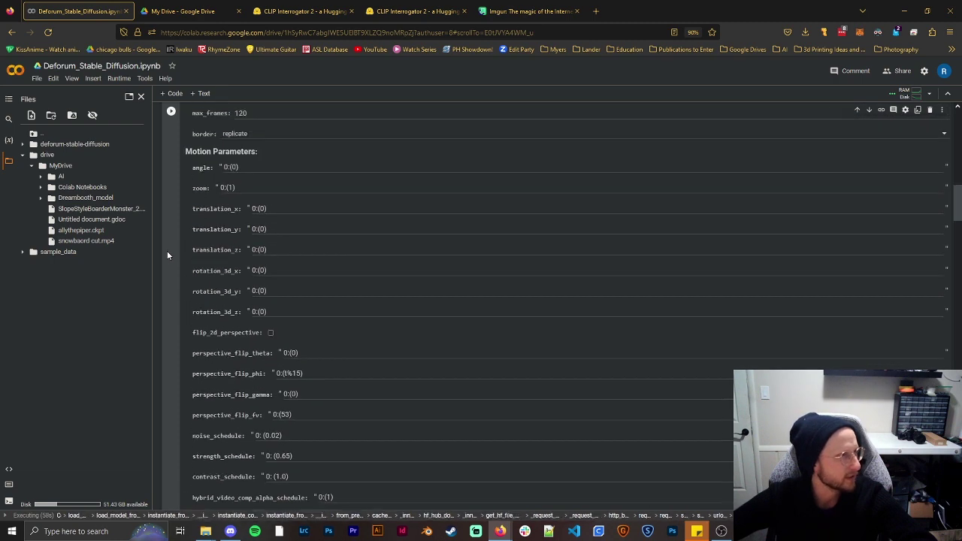
{"action": "scroll", "coordinate": [167, 250], "scroll_direction": "down", "scroll_amount": 7}
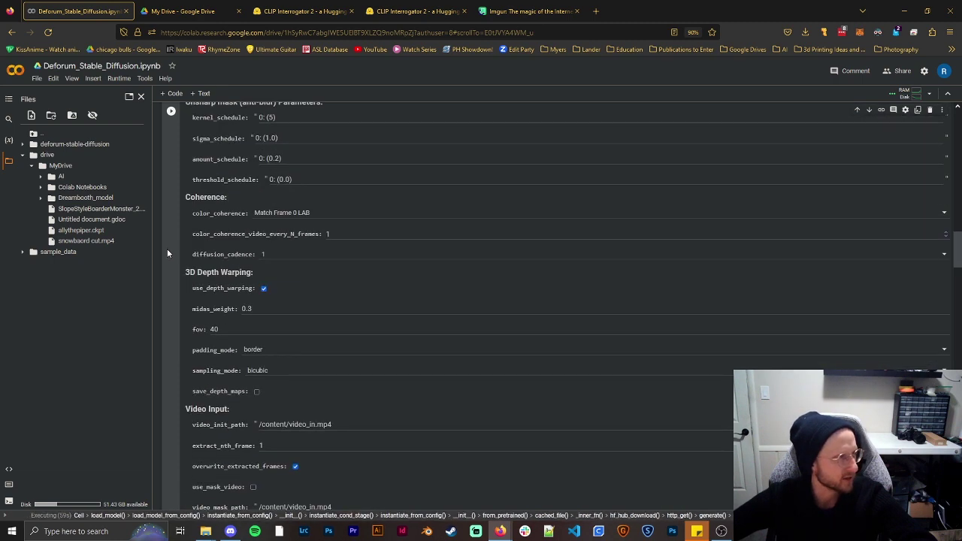
{"action": "scroll", "coordinate": [167, 254], "scroll_direction": "down", "scroll_amount": 8}
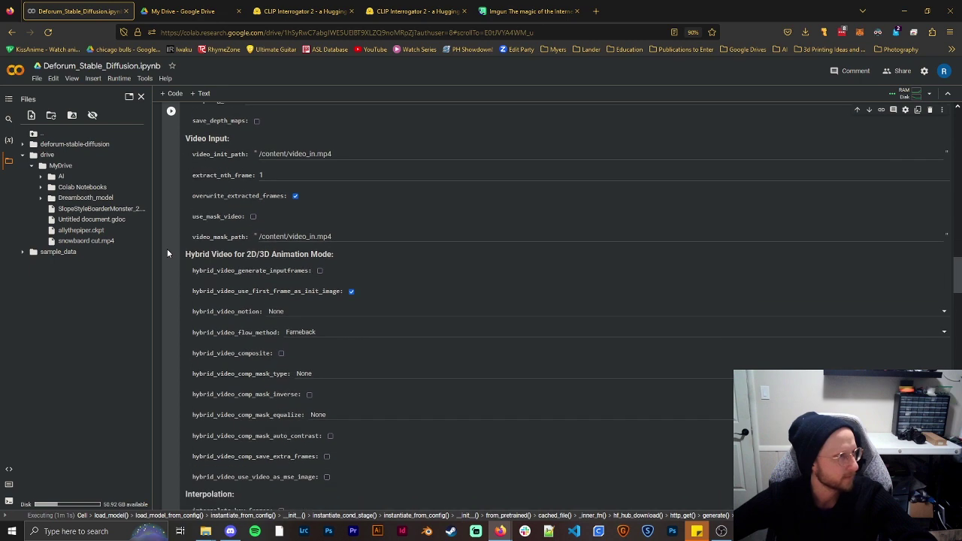
{"action": "scroll", "coordinate": [167, 249], "scroll_direction": "down", "scroll_amount": 3}
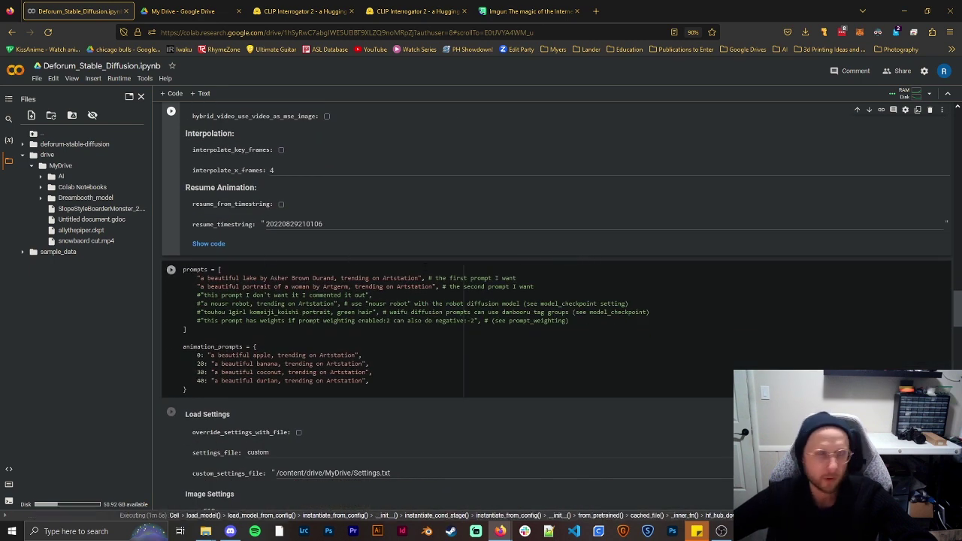
Copy the full portrait description from CLIP Interrogator and paste it over the frame 0 prompt text in the Deforum notebook's animation_prompts
{"action": "left_click", "coordinate": [410, 12]}
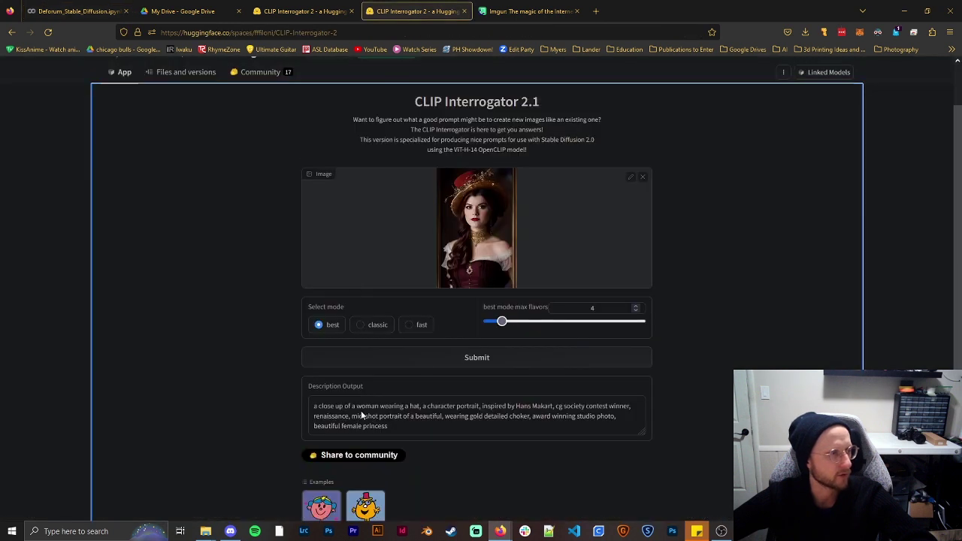
{"action": "left_click_drag", "start_coordinate": [396, 427], "coordinate": [312, 410]}
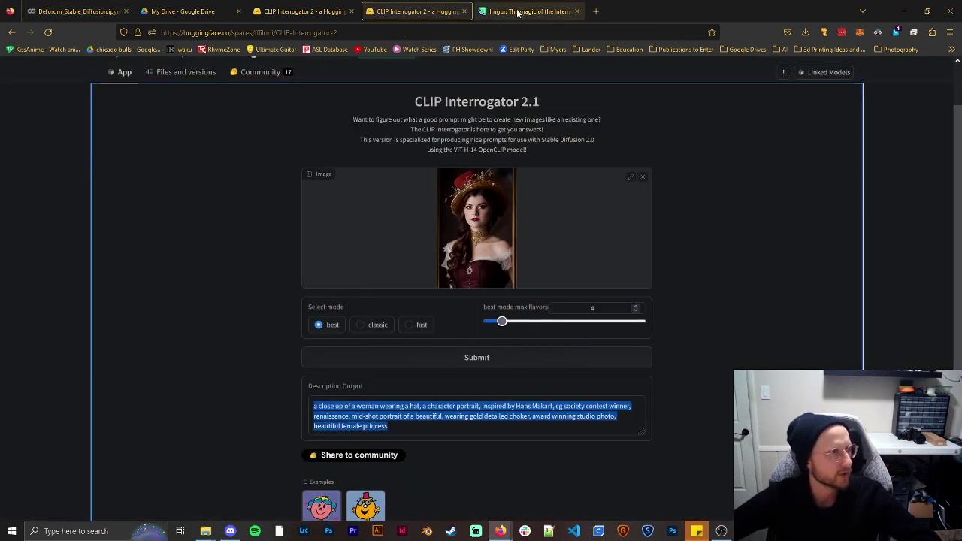
{"action": "left_click", "coordinate": [72, 11]}
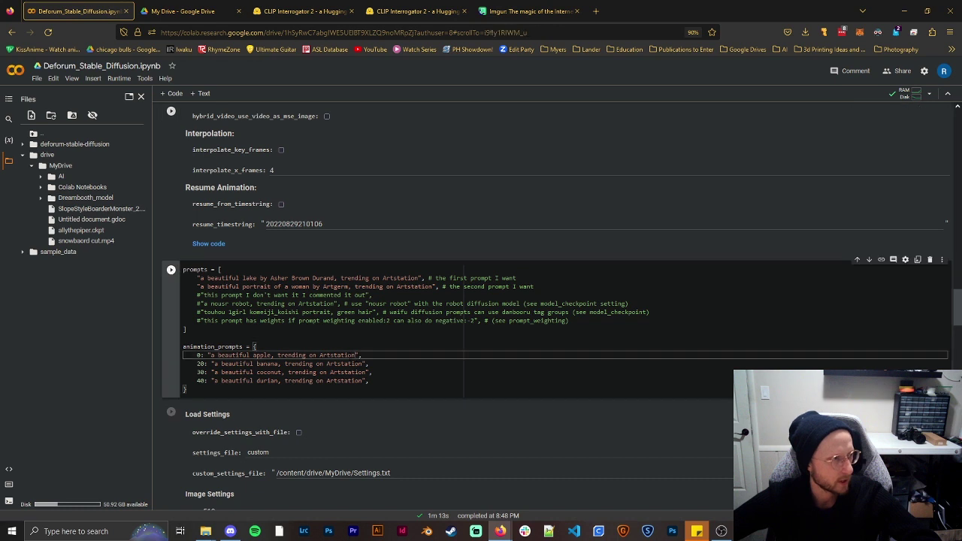
{"action": "left_click_drag", "start_coordinate": [356, 355], "coordinate": [216, 355]}
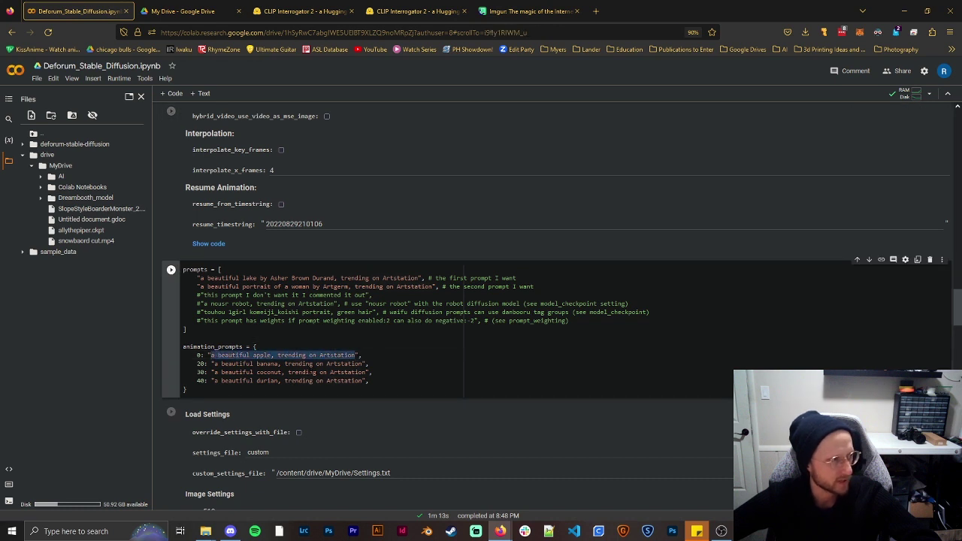
{"action": "key", "text": "ctrl+v"}
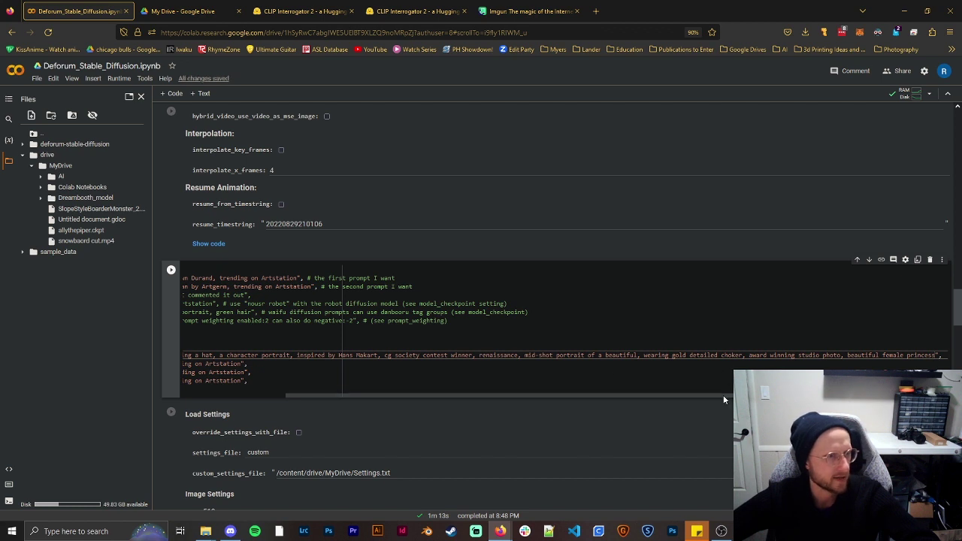
{"action": "key", "text": "Home"}
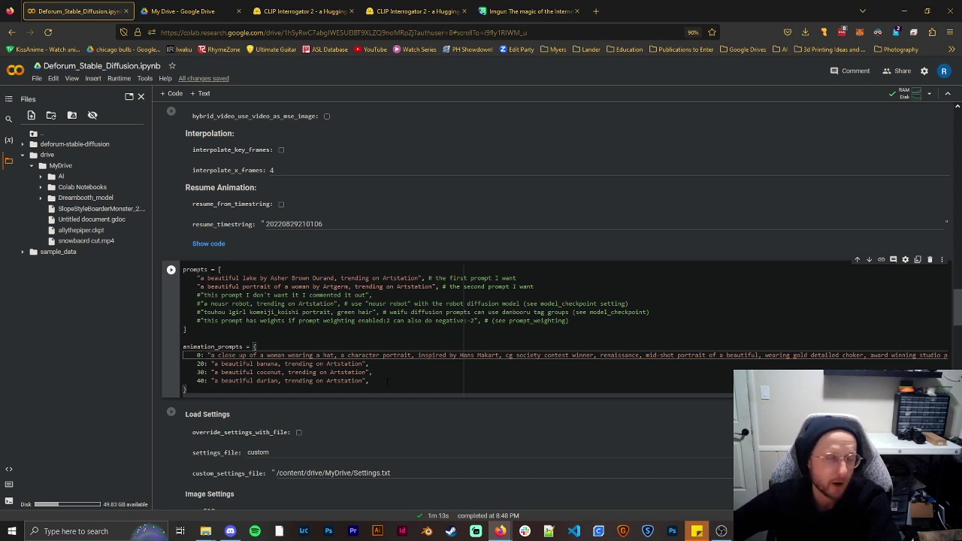
Delete the frame 20, 30 and 40 prompts from animation_prompts, leaving only the frame 0 line
{"action": "left_click_drag", "start_coordinate": [387, 381], "coordinate": [194, 363]}
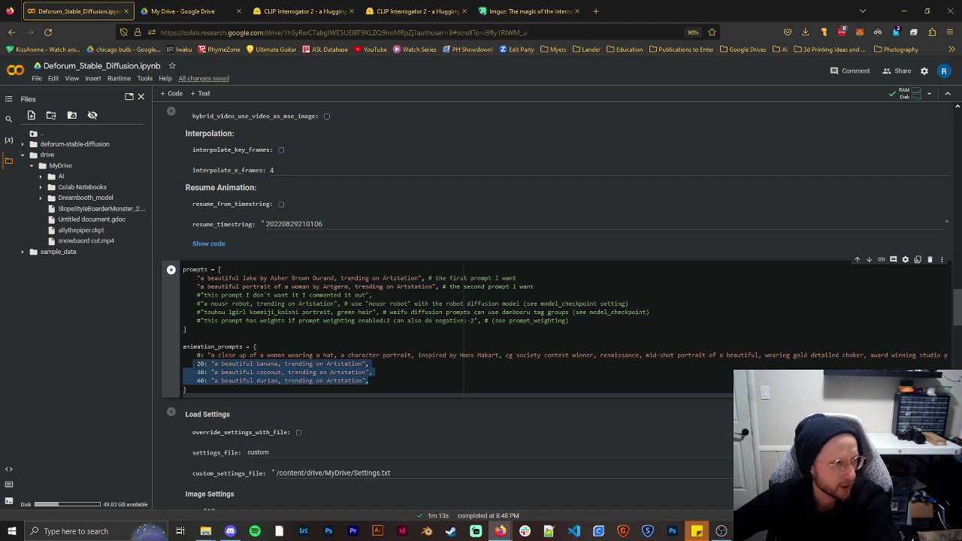
{"action": "left_click", "coordinate": [389, 371]}
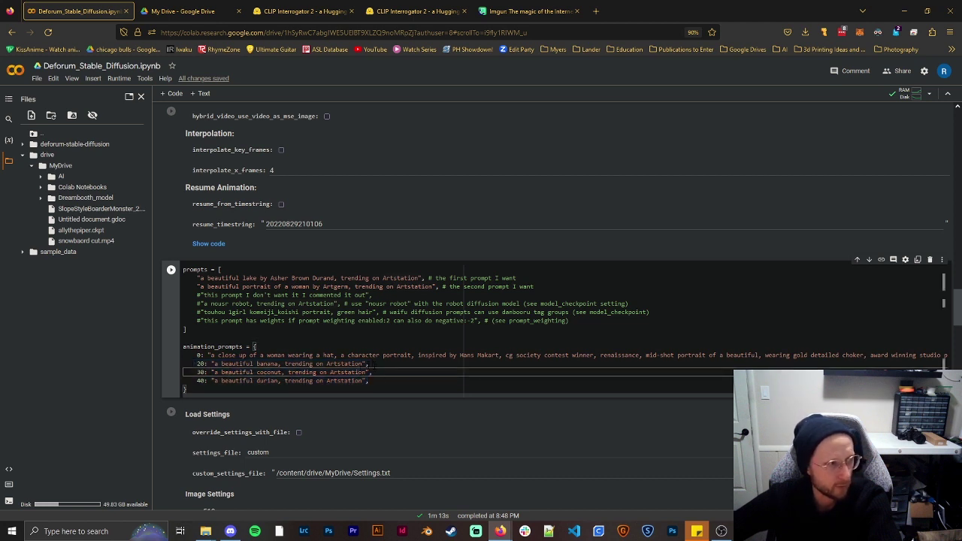
{"action": "left_click", "coordinate": [371, 364]}
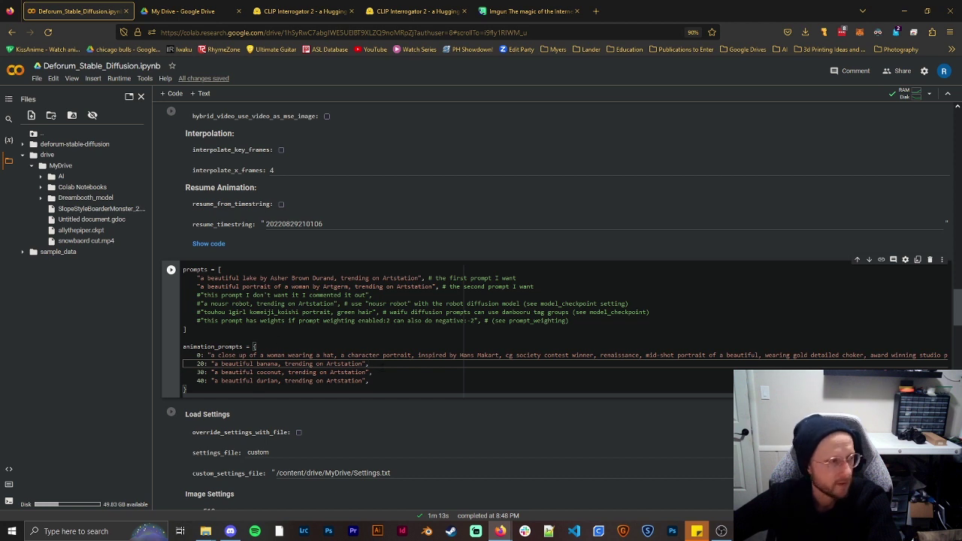
{"action": "left_click_drag", "start_coordinate": [406, 397], "coordinate": [519, 397]}
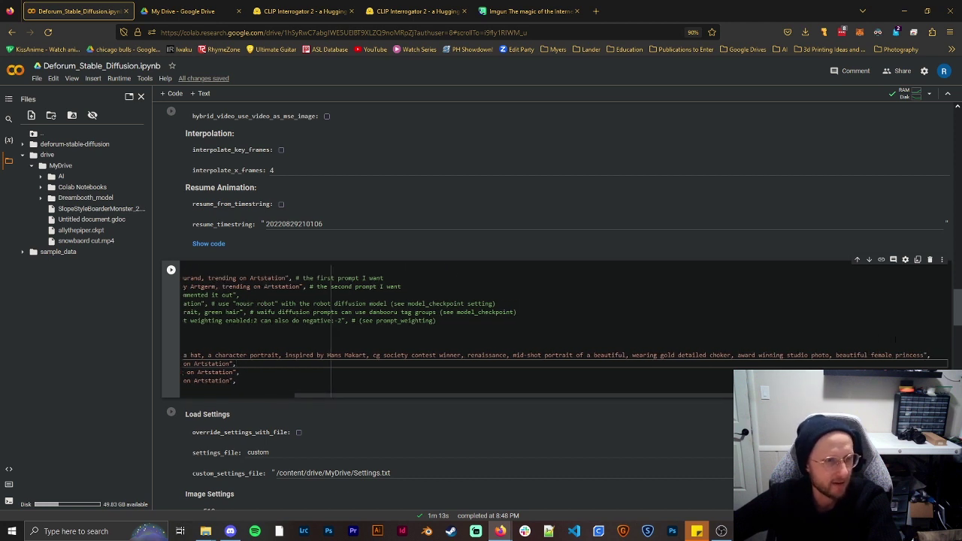
{"action": "scroll", "coordinate": [441, 376], "scroll_direction": "left", "scroll_amount": 4}
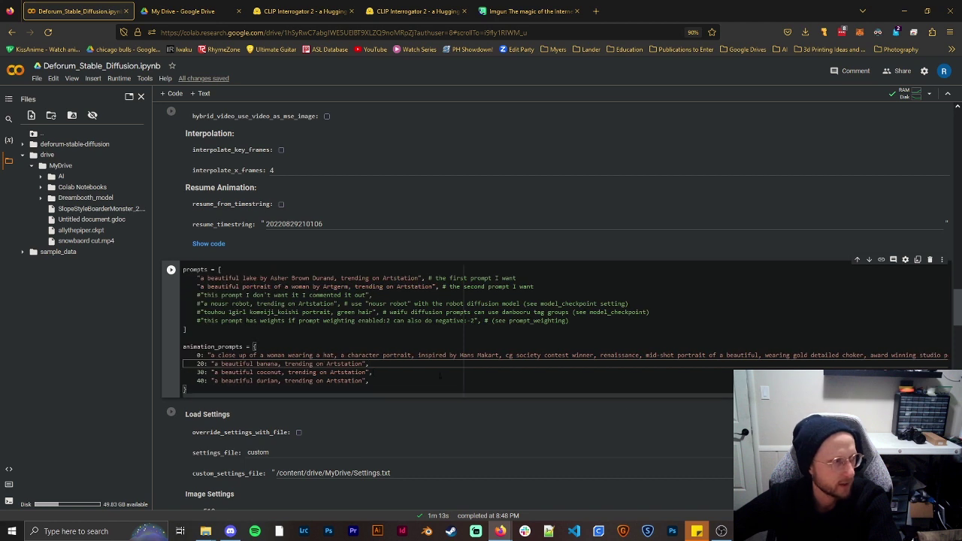
{"action": "left_click_drag", "start_coordinate": [369, 380], "coordinate": [179, 367]}
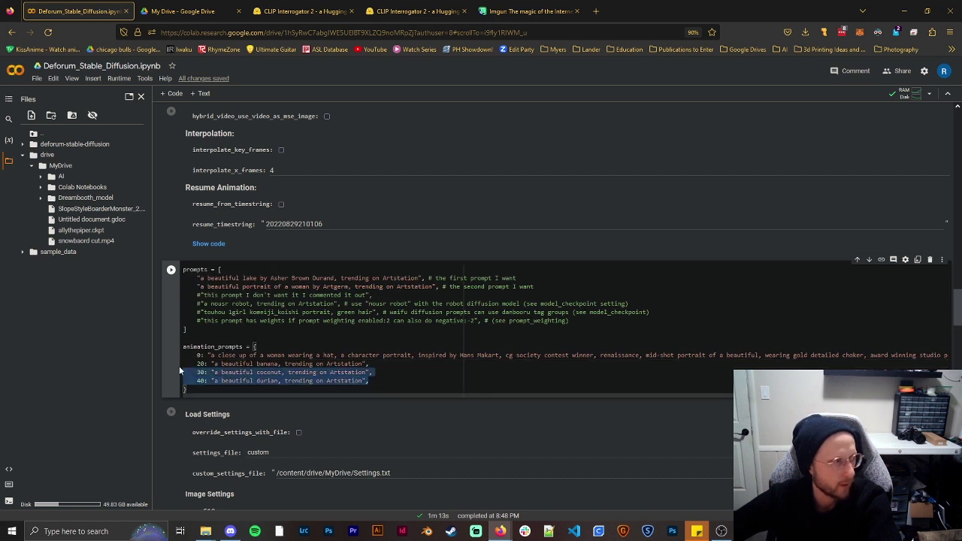
{"action": "key", "text": "BackSpace"}
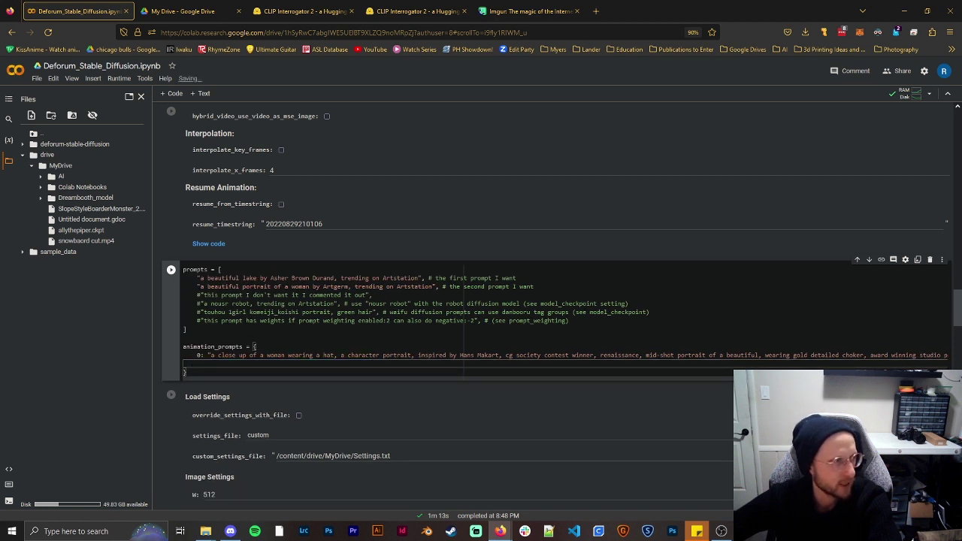
{"action": "key", "text": "BackSpace"}
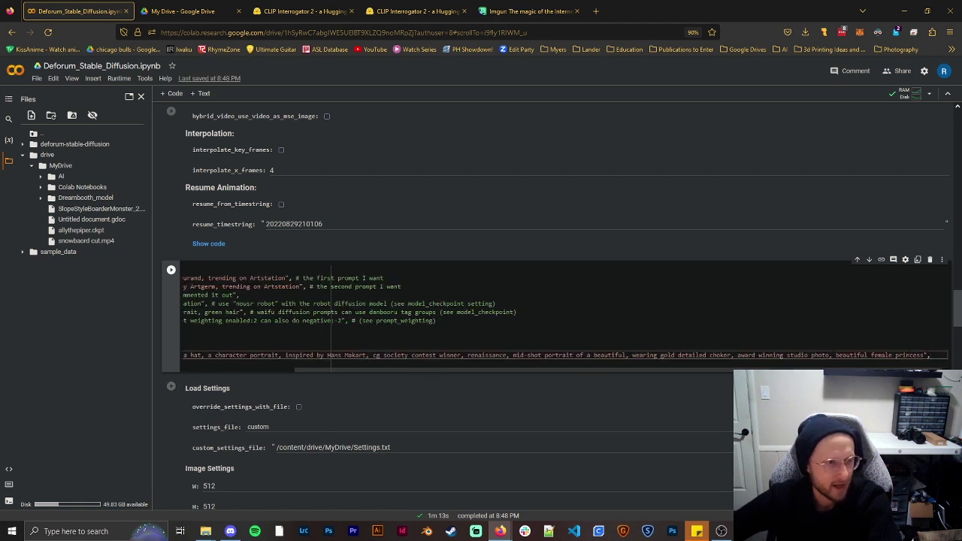
Remove "beautiful female princess" from the end of the frame 0 animation prompt
{"action": "left_click_drag", "start_coordinate": [836, 356], "coordinate": [923, 356]}
{"action": "scroll", "coordinate": [264, 373], "scroll_direction": "left", "scroll_amount": 5}
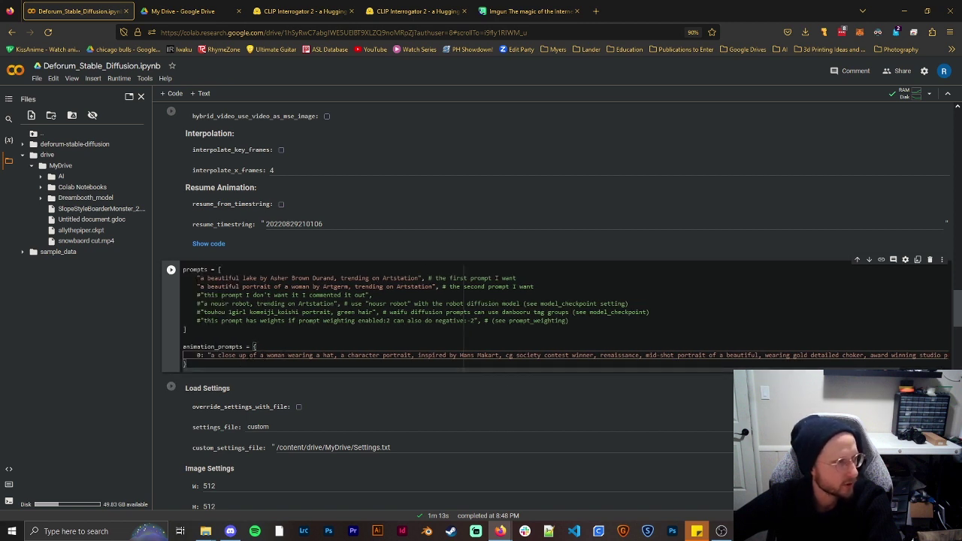
Change the frame 0 prompt's opening to "a poetrait allythepiper person wearing a hat" and remove the comma after "award winning studio photo"
{"action": "key", "text": "Delete"}
{"action": "key", "text": "Delete"}
{"action": "key", "text": "Delete"}
{"action": "key", "text": "Delete"}
{"action": "key", "text": "Delete"}
{"action": "key", "text": "Delete"}
{"action": "key", "text": "Delete"}
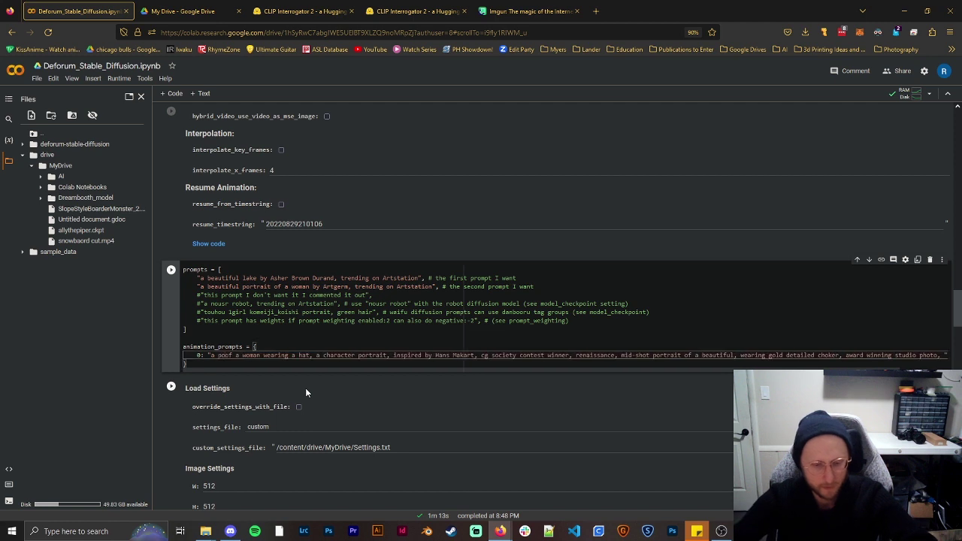
{"action": "type", "text": "rtrait "}
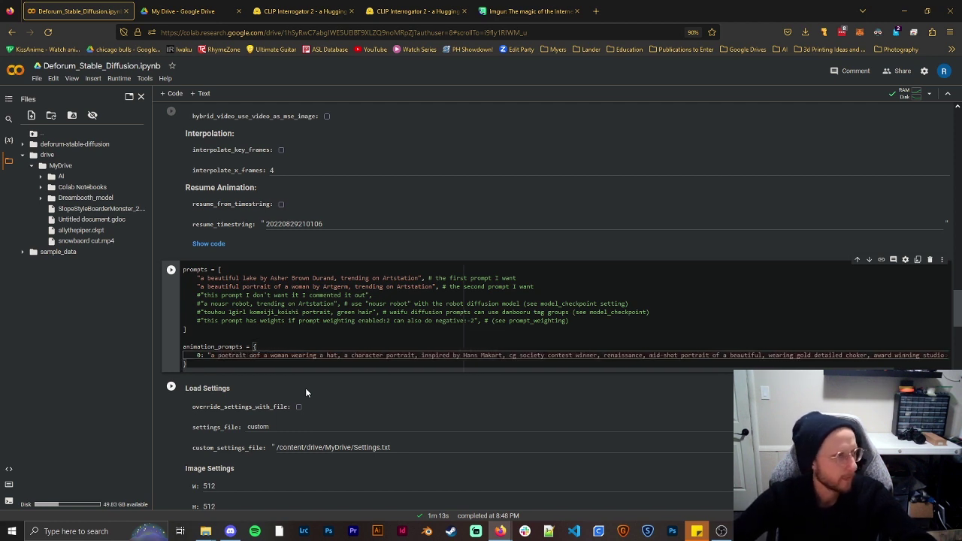
{"action": "type", "text": "allythepi"}
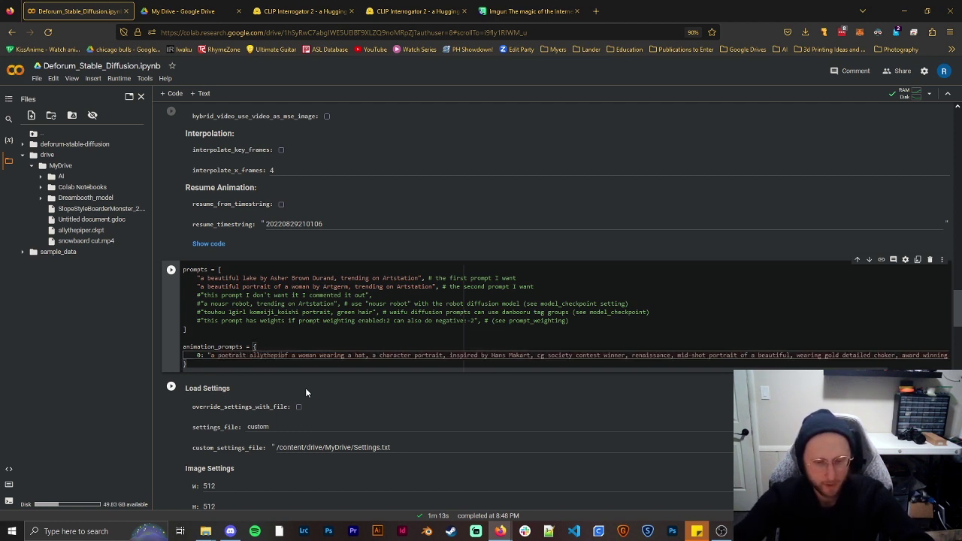
{"action": "type", "text": "per person"}
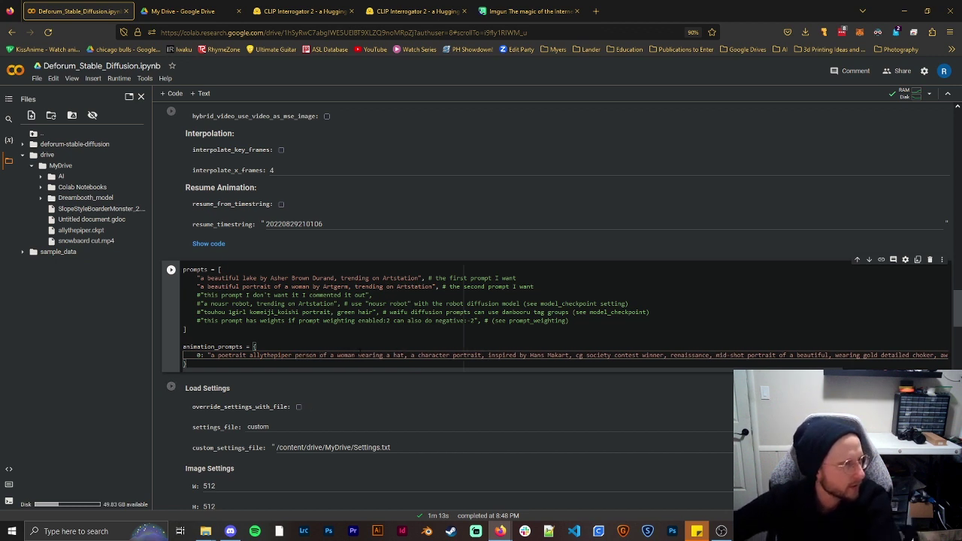
{"action": "left_click_drag", "start_coordinate": [358, 354], "coordinate": [322, 355]}
{"action": "key", "text": "BackSpace"}
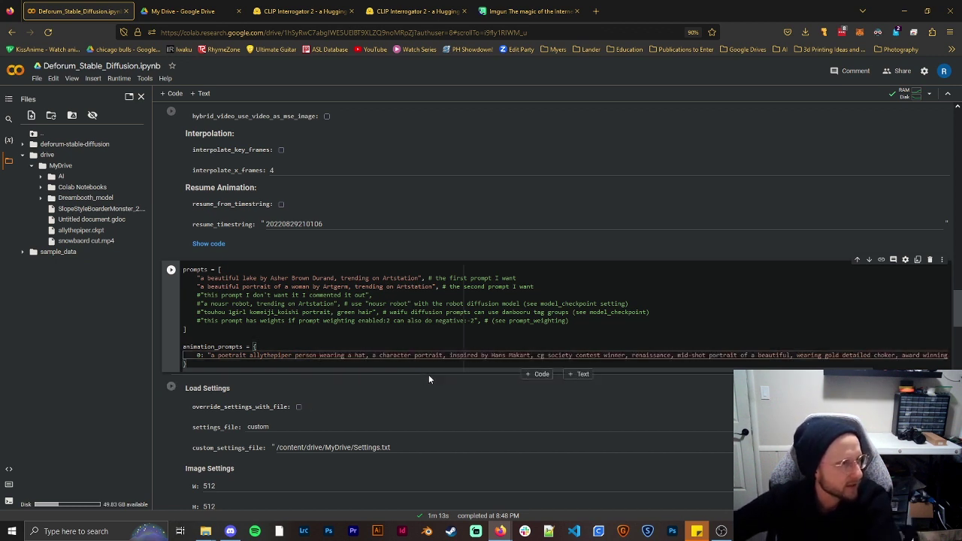
{"action": "left_click_drag", "start_coordinate": [428, 374], "coordinate": [483, 371]}
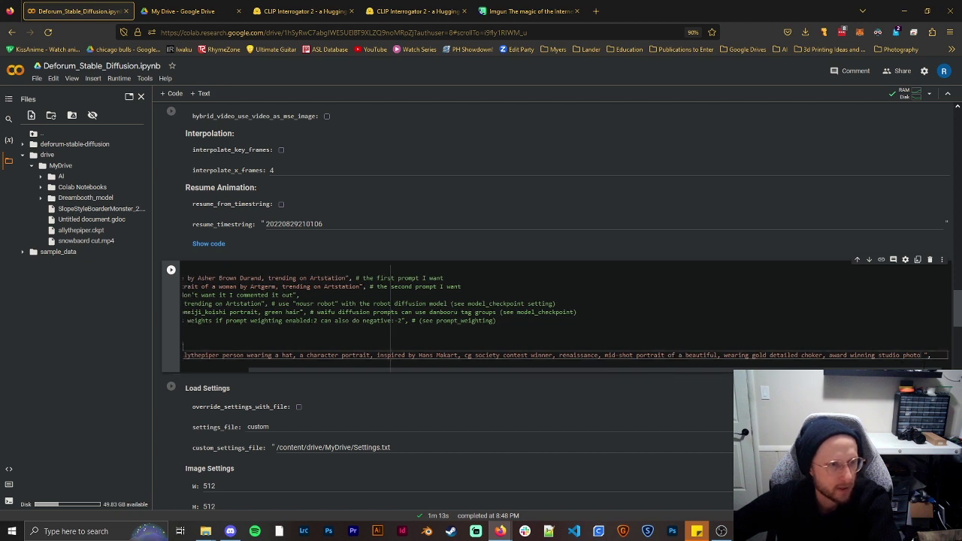
{"action": "key", "text": "Down"}
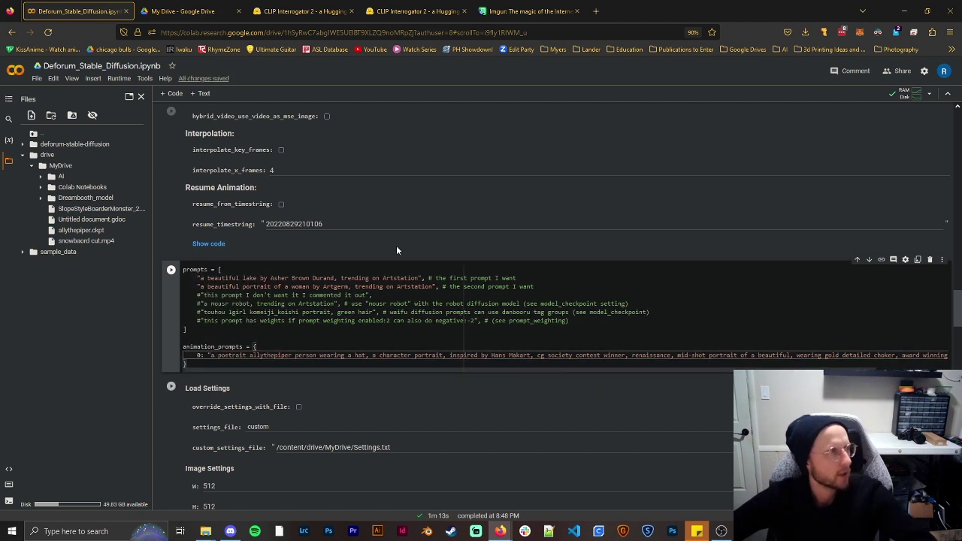
Check the Path Setup cell's output and run the Animation settings cell
{"action": "scroll", "coordinate": [176, 254], "scroll_direction": "up", "scroll_amount": 20}
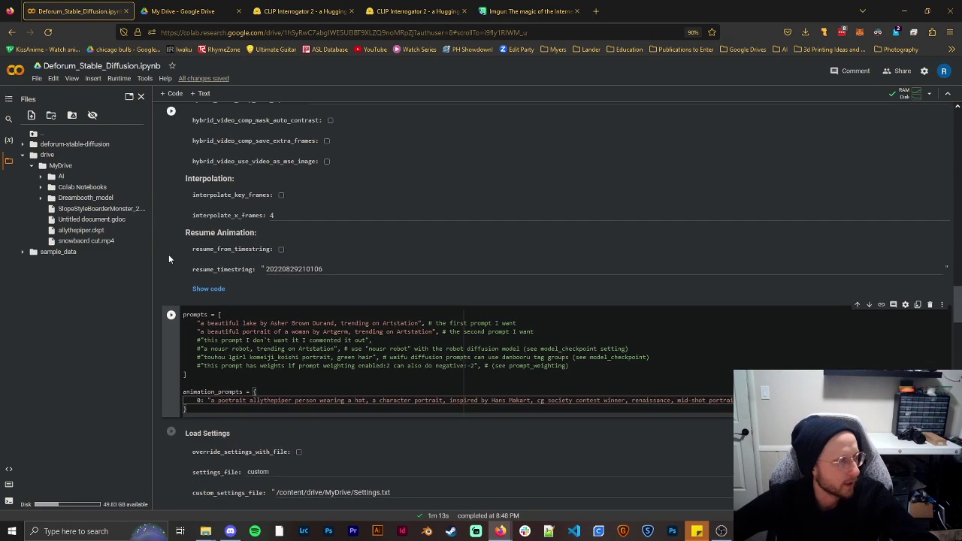
{"action": "scroll", "coordinate": [162, 247], "scroll_direction": "up", "scroll_amount": 15}
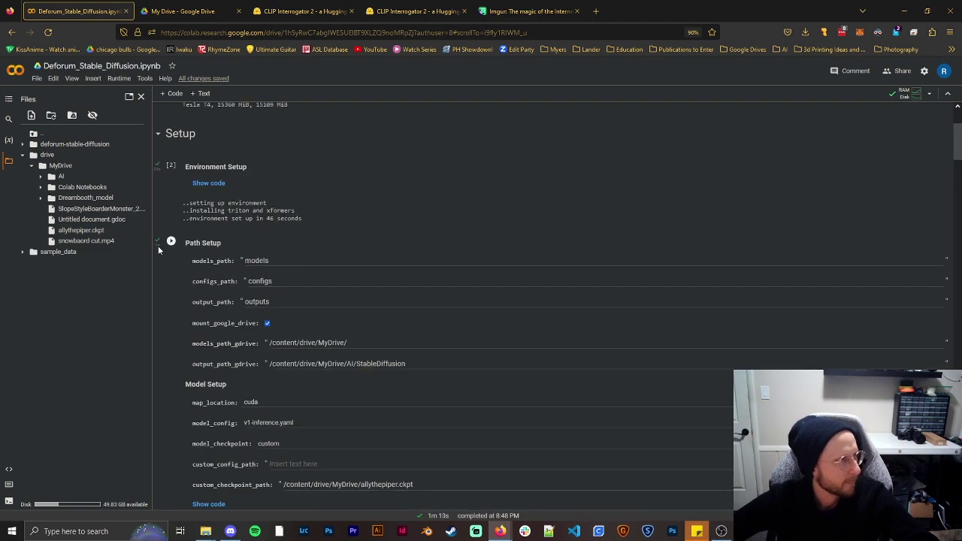
{"action": "scroll", "coordinate": [161, 243], "scroll_direction": "down", "scroll_amount": 12}
{"action": "scroll", "coordinate": [162, 246], "scroll_direction": "down", "scroll_amount": 2}
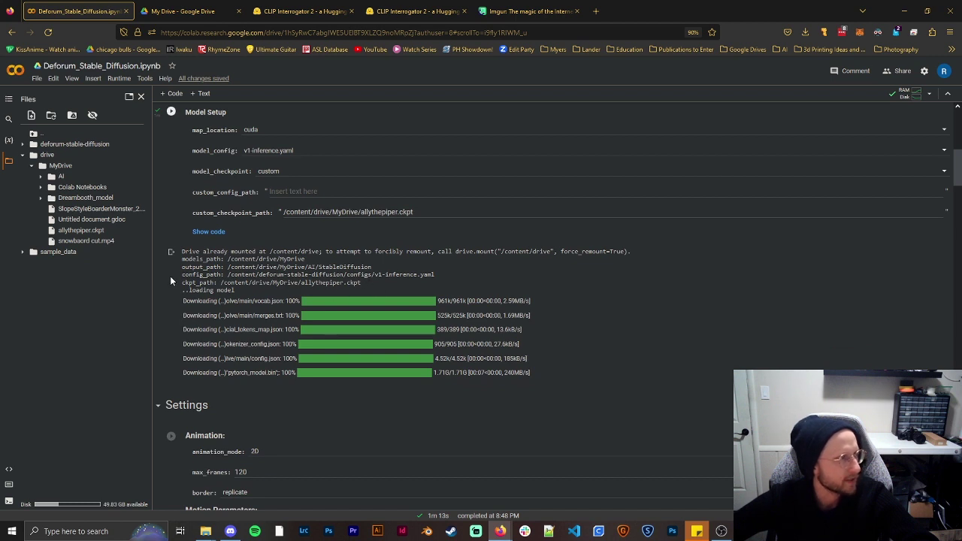
{"action": "scroll", "coordinate": [159, 271], "scroll_direction": "down", "scroll_amount": 3}
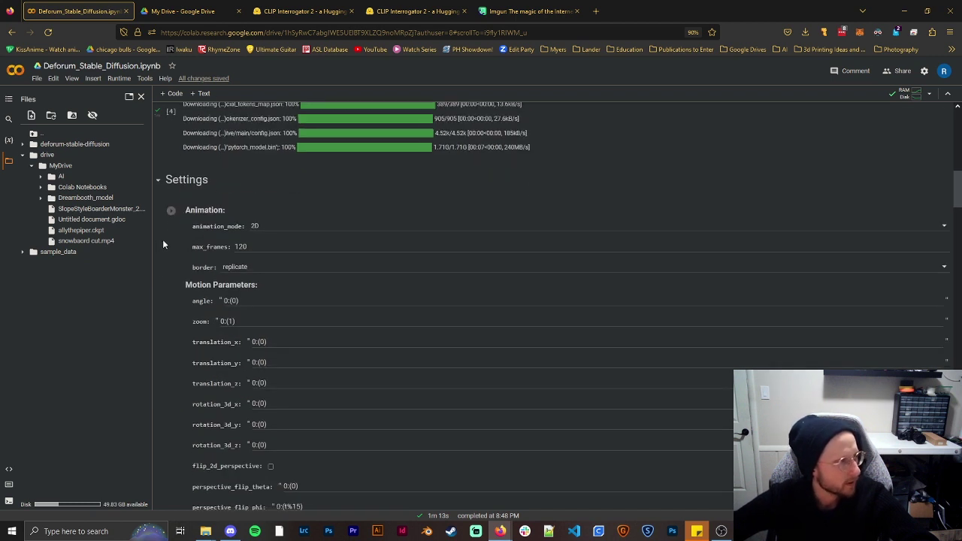
{"action": "left_click", "coordinate": [172, 211]}
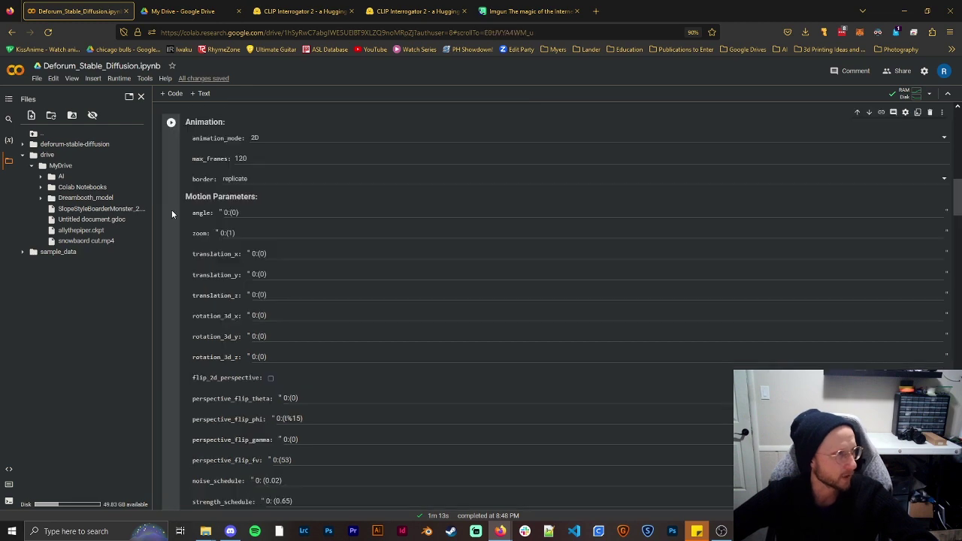
Run the prompts cell and set the image height H to 768 in the Image Settings
{"action": "scroll", "coordinate": [154, 195], "scroll_direction": "down", "scroll_amount": 20}
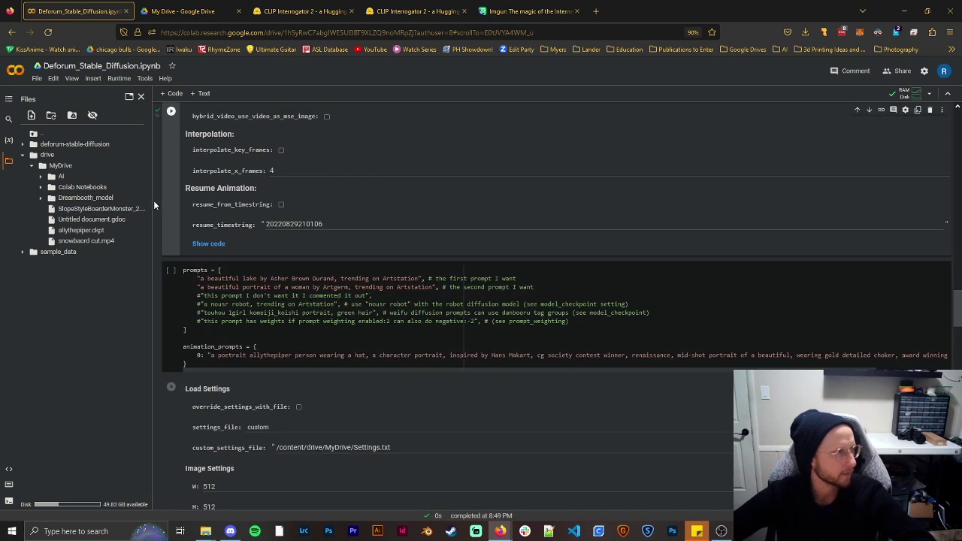
{"action": "left_click", "coordinate": [171, 270]}
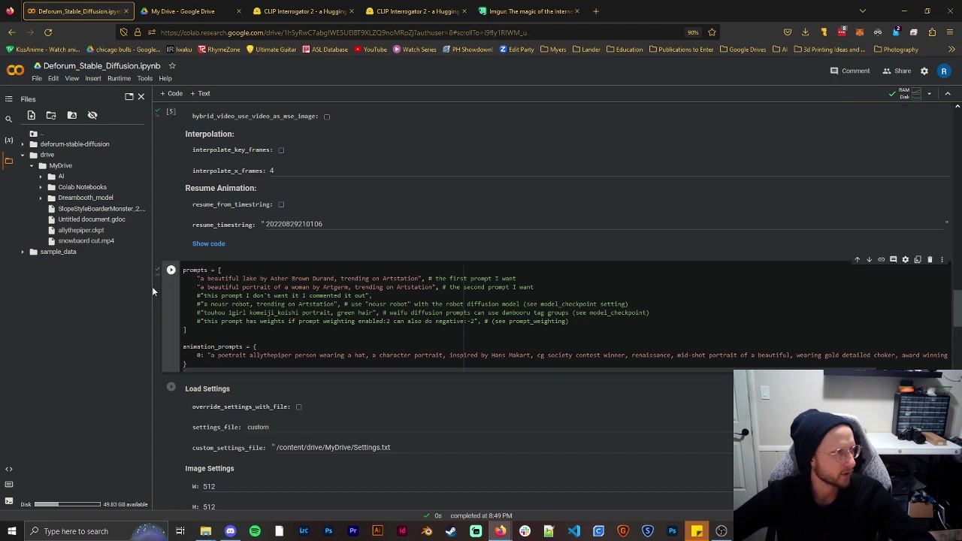
{"action": "scroll", "coordinate": [152, 286], "scroll_direction": "down", "scroll_amount": 2}
{"action": "scroll", "coordinate": [152, 286], "scroll_direction": "down", "scroll_amount": 3}
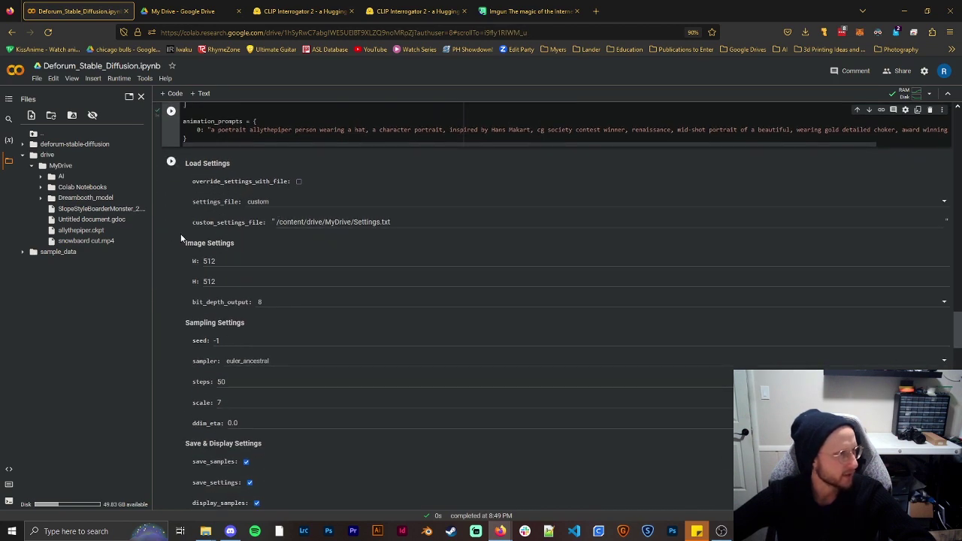
{"action": "double_click", "coordinate": [232, 281]}
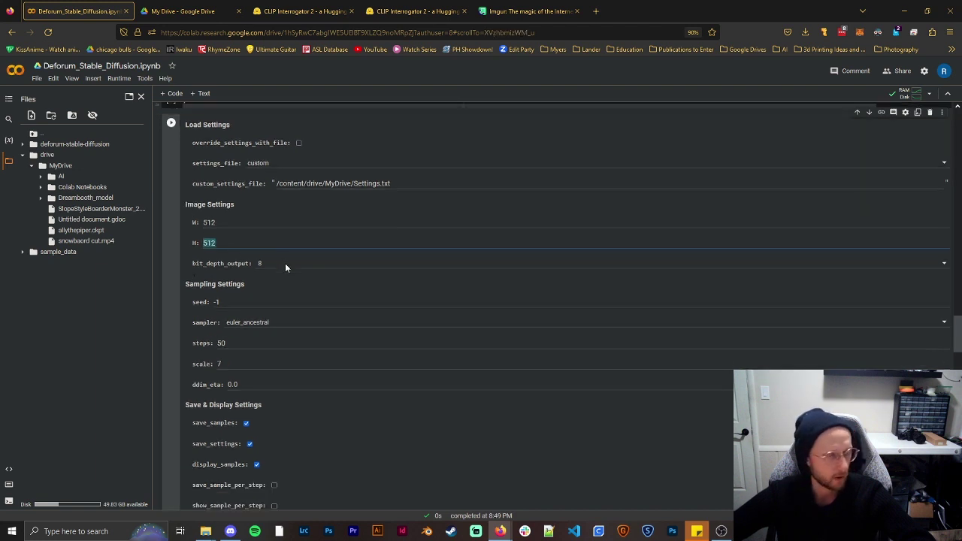
{"action": "key", "text": "BackSpace"}
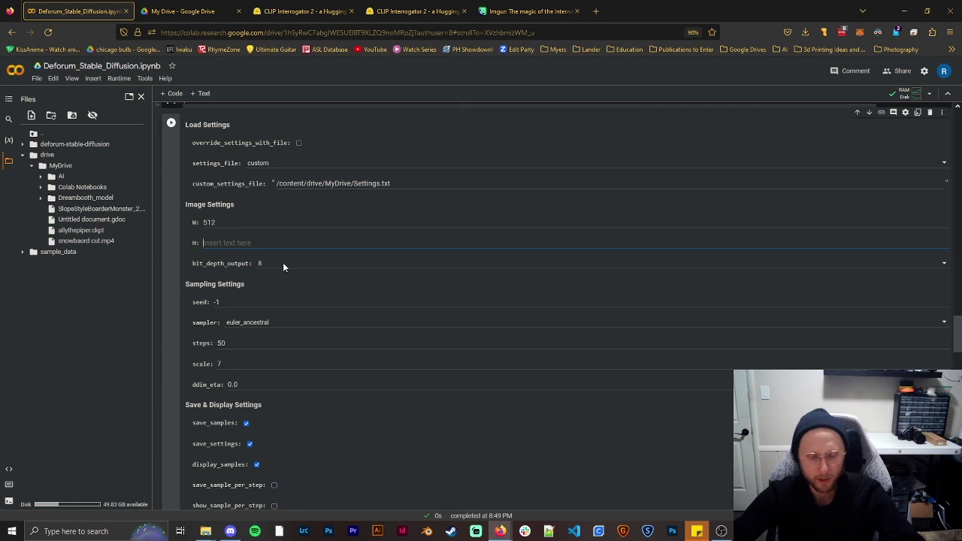
{"action": "type", "text": "768"}
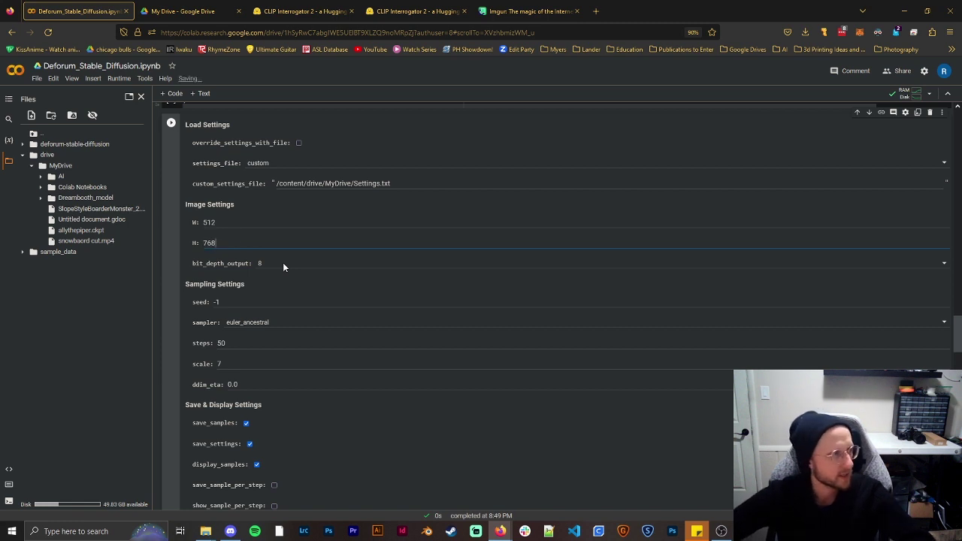
Select euler_ancestral as the sampler in the Sampling Settings
{"action": "scroll", "coordinate": [176, 332], "scroll_direction": "up", "scroll_amount": 1}
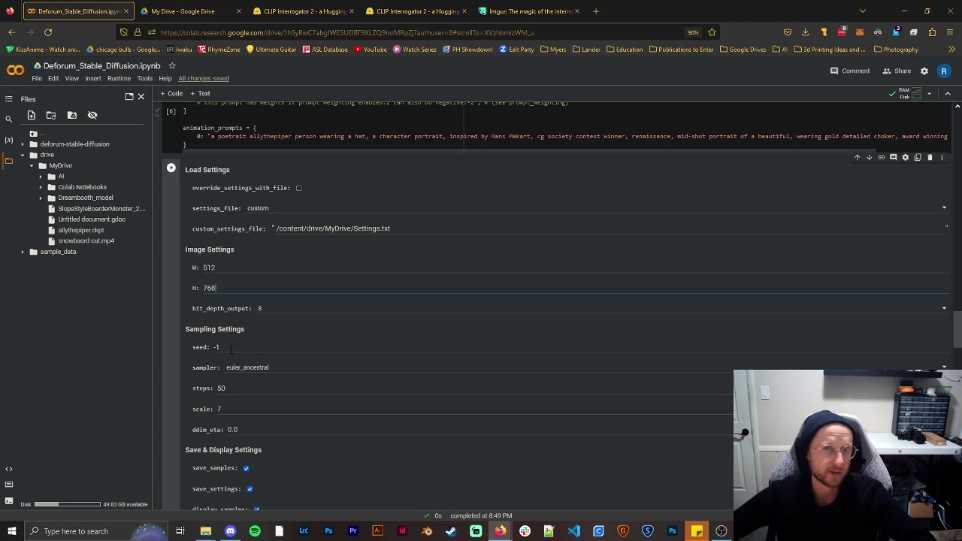
{"action": "scroll", "coordinate": [199, 348], "scroll_direction": "down", "scroll_amount": 1}
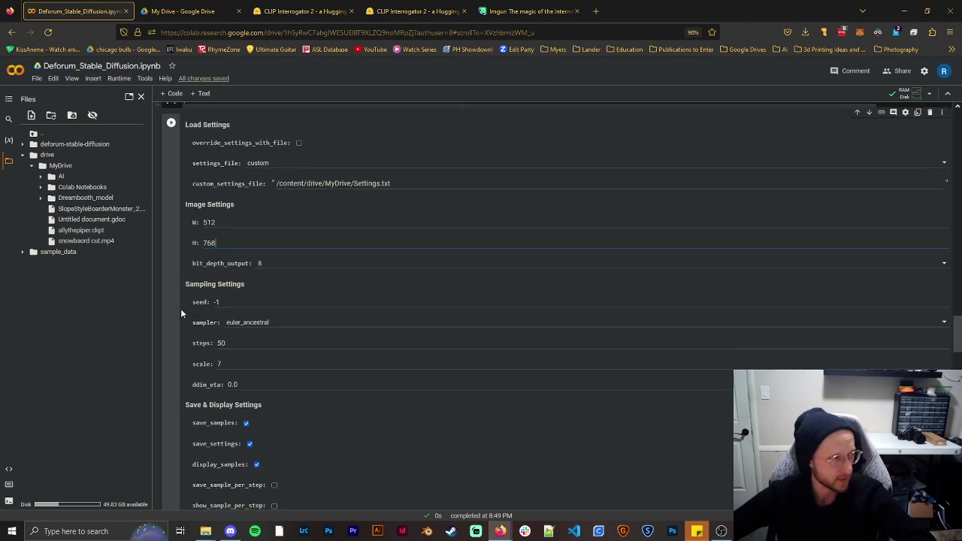
{"action": "left_click", "coordinate": [255, 322]}
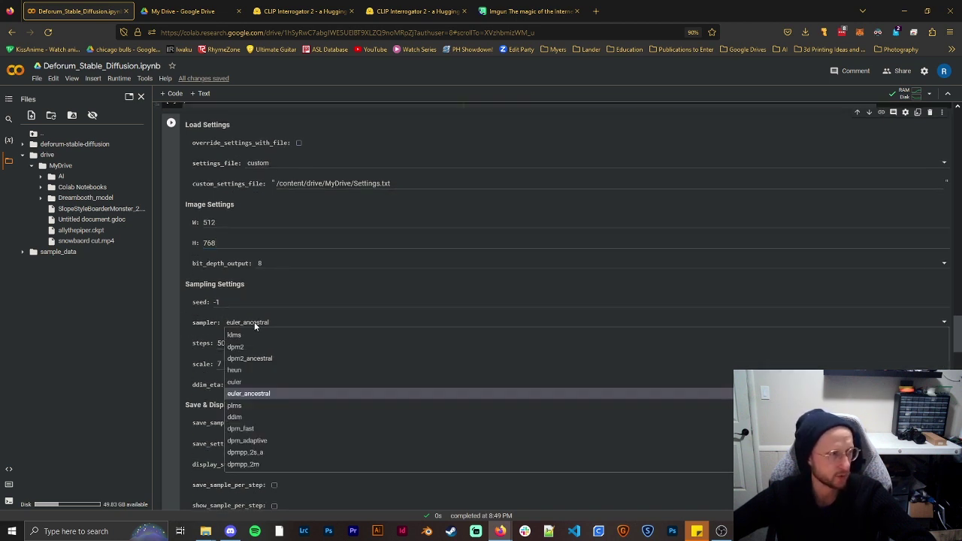
{"action": "left_click", "coordinate": [253, 395]}
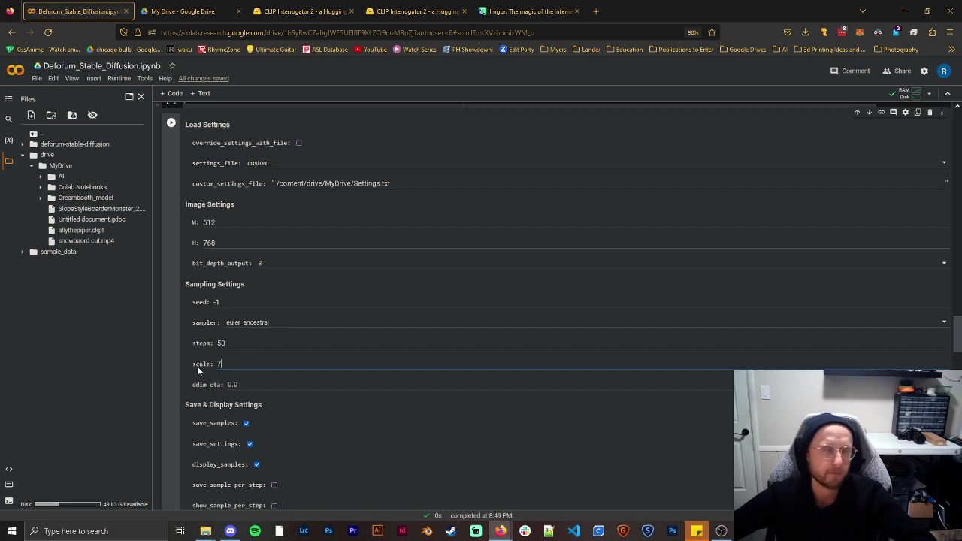
Set batch_name to "Allytest" in the Batch Settings
{"action": "scroll", "coordinate": [176, 346], "scroll_direction": "down", "scroll_amount": 5}
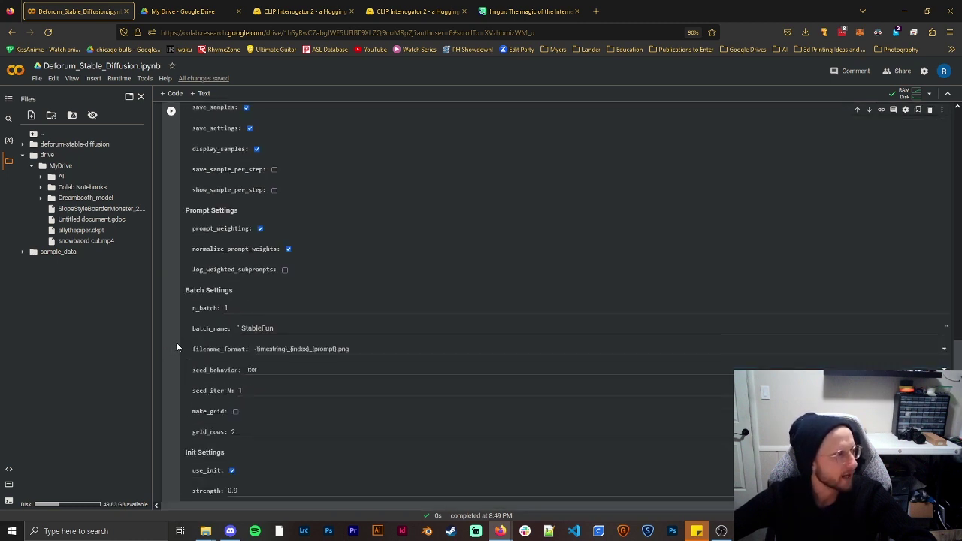
{"action": "double_click", "coordinate": [282, 329]}
{"action": "type", "text": "Allyte"}
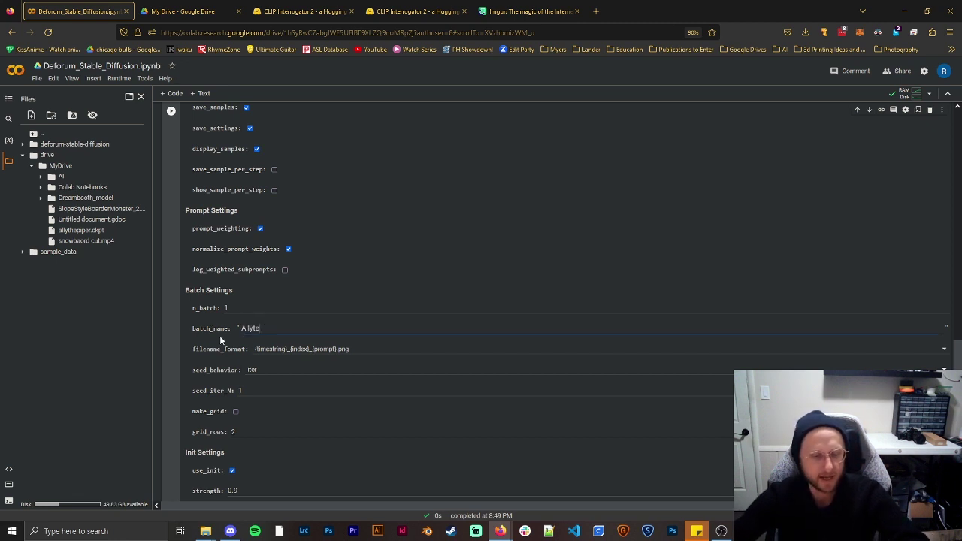
{"action": "type", "text": "st"}
Review the remaining init and conditional settings, and run the Load Settings cell to start rendering the animation
{"action": "scroll", "coordinate": [178, 334], "scroll_direction": "down", "scroll_amount": 3}
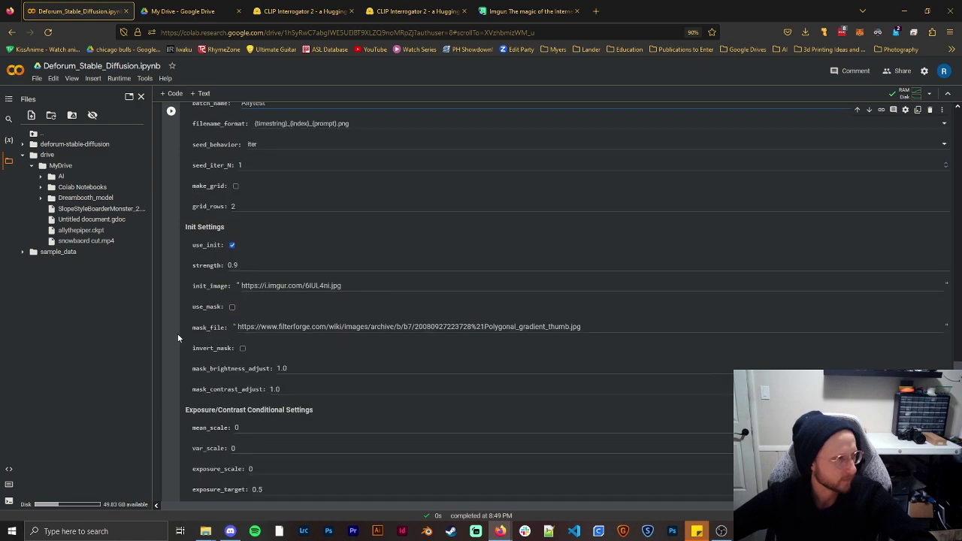
{"action": "scroll", "coordinate": [181, 327], "scroll_direction": "down", "scroll_amount": 4}
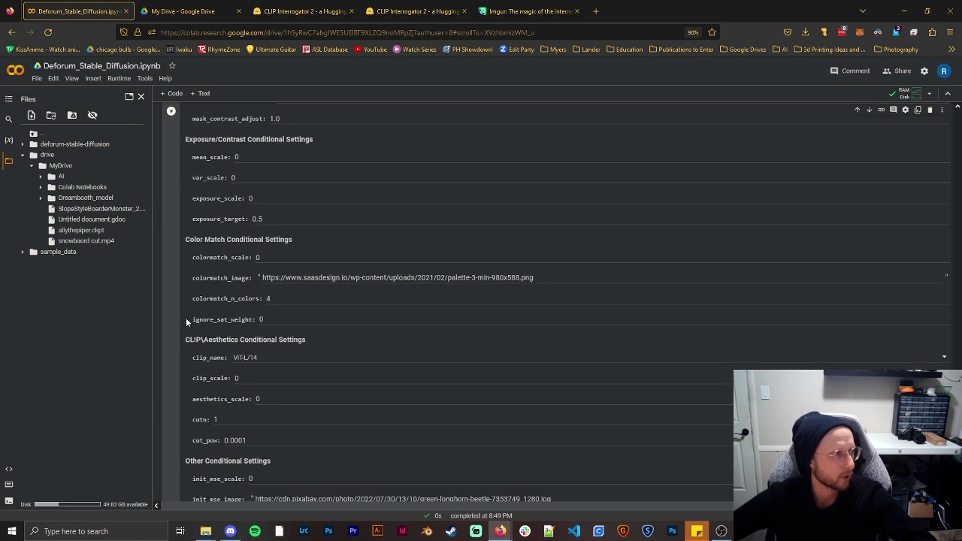
{"action": "scroll", "coordinate": [186, 317], "scroll_direction": "down", "scroll_amount": 4}
{"action": "scroll", "coordinate": [183, 338], "scroll_direction": "down", "scroll_amount": 3}
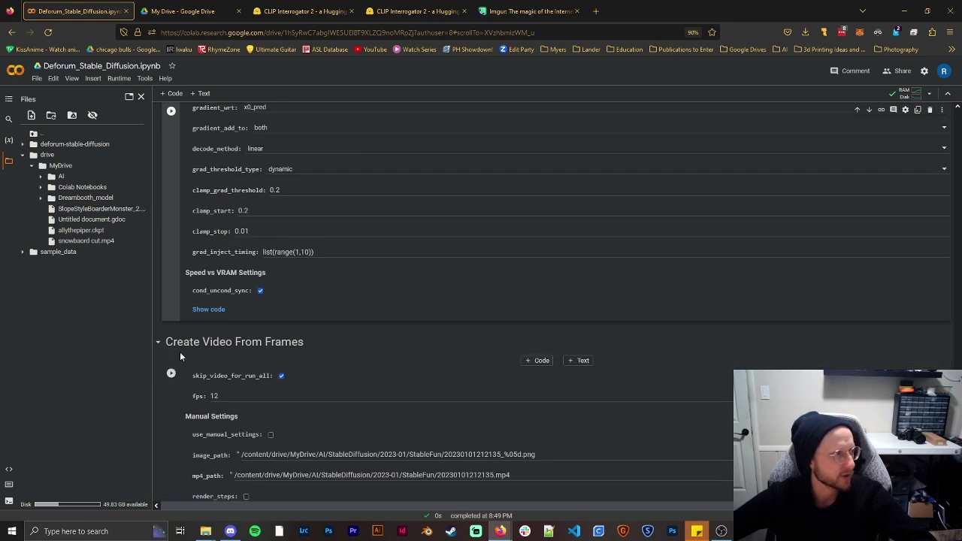
{"action": "scroll", "coordinate": [180, 342], "scroll_direction": "up", "scroll_amount": 20}
{"action": "scroll", "coordinate": [180, 342], "scroll_direction": "up", "scroll_amount": 8}
{"action": "scroll", "coordinate": [177, 343], "scroll_direction": "down", "scroll_amount": 5}
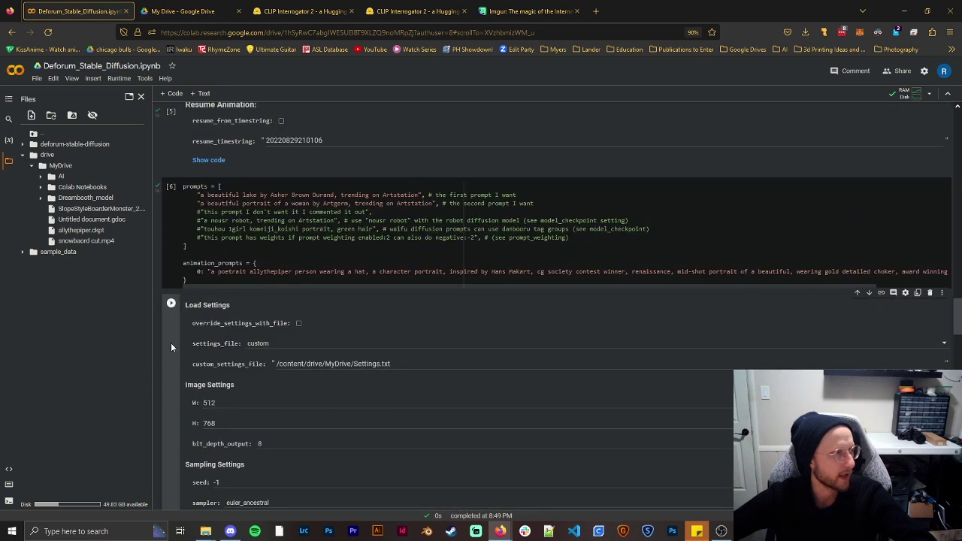
{"action": "left_click", "coordinate": [171, 304]}
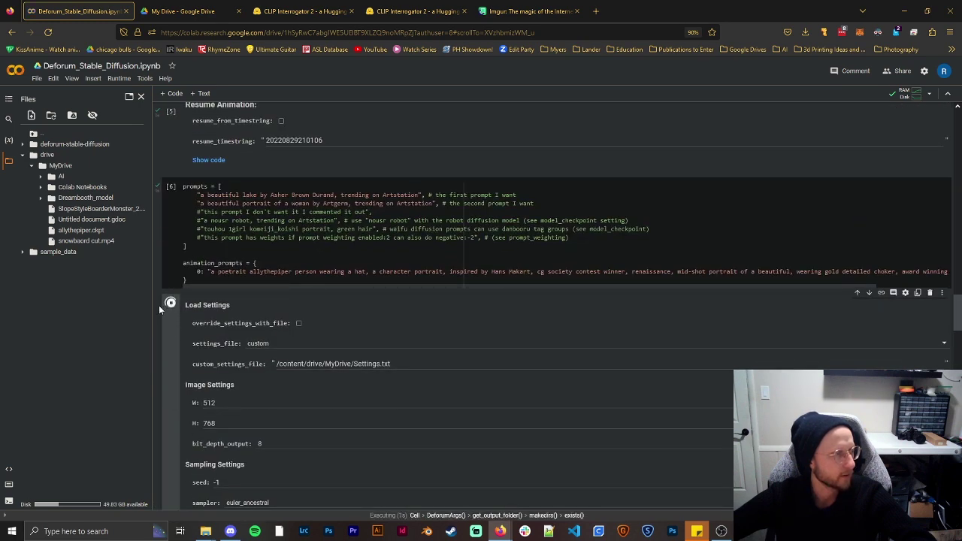
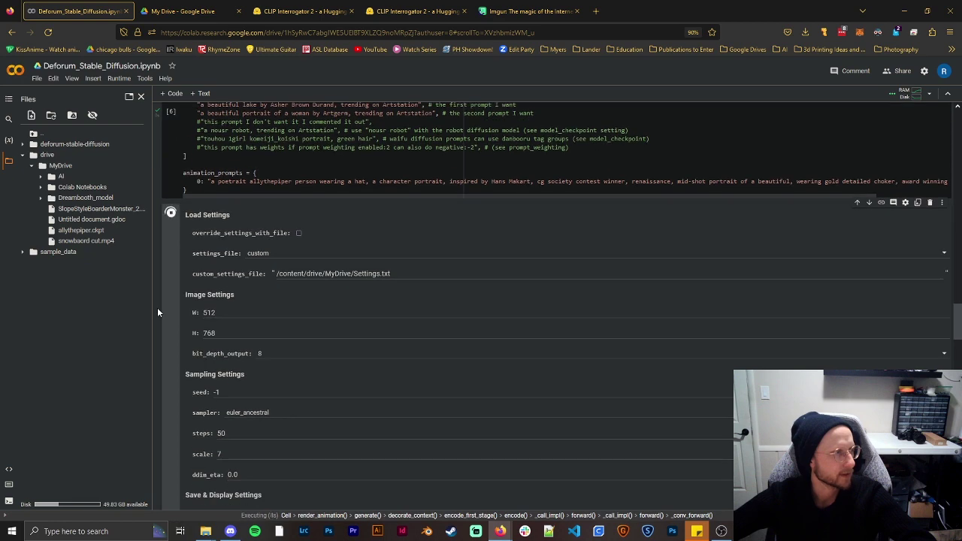
Examine the rendered animation frames in the running cell's output
{"action": "scroll", "coordinate": [158, 312], "scroll_direction": "down", "scroll_amount": 4}
{"action": "scroll", "coordinate": [158, 312], "scroll_direction": "up", "scroll_amount": 6}
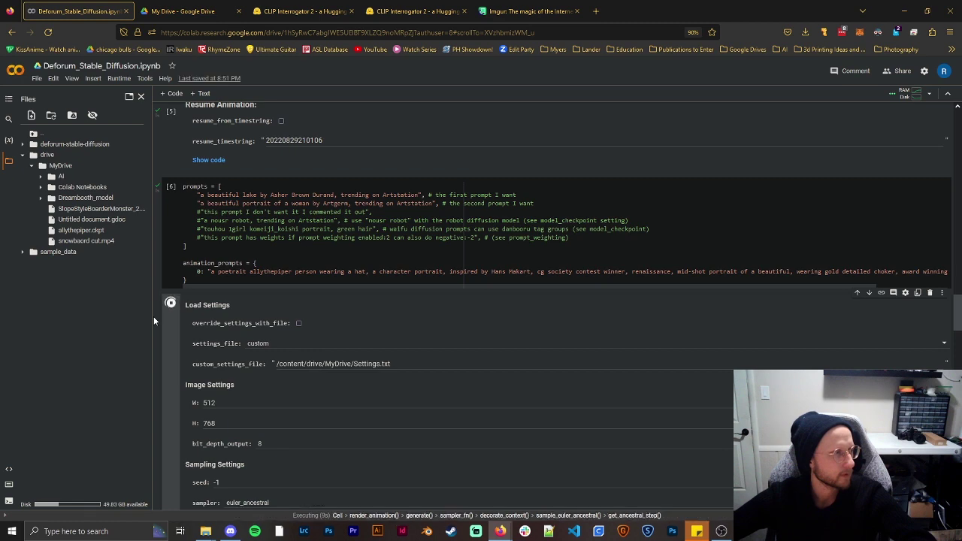
{"action": "scroll", "coordinate": [154, 316], "scroll_direction": "down", "scroll_amount": 15}
{"action": "scroll", "coordinate": [155, 314], "scroll_direction": "down", "scroll_amount": 5}
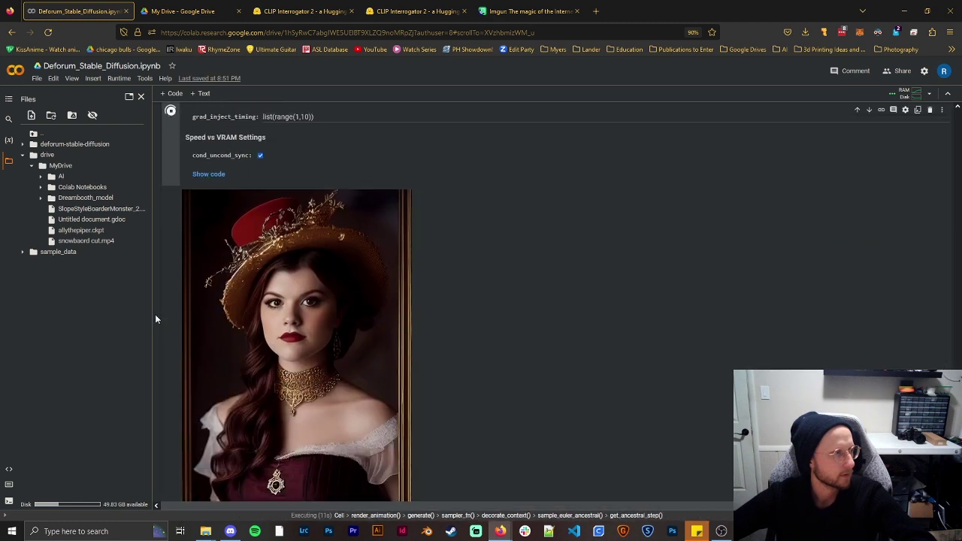
{"action": "scroll", "coordinate": [157, 313], "scroll_direction": "up", "scroll_amount": 5}
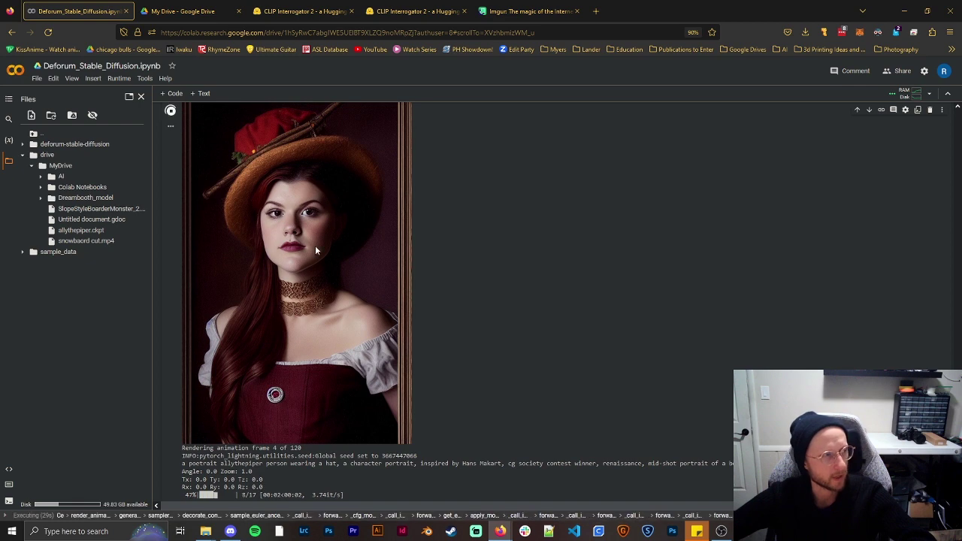
{"action": "scroll", "coordinate": [319, 288], "scroll_direction": "up", "scroll_amount": 1}
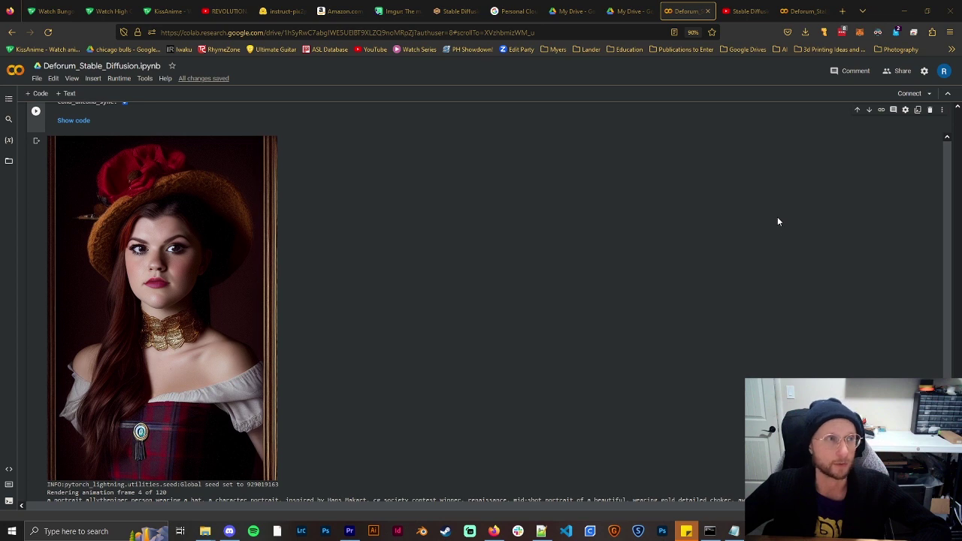
Switch to Google Drive and open the output folder AI > StableDiffusion > 2023-02 > Allytest
{"action": "left_click", "coordinate": [630, 14]}
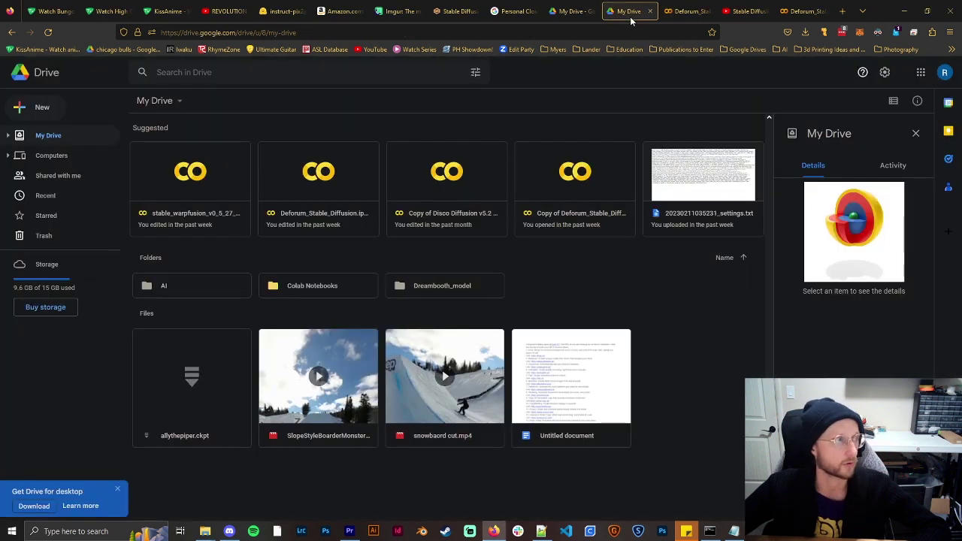
{"action": "double_click", "coordinate": [205, 294]}
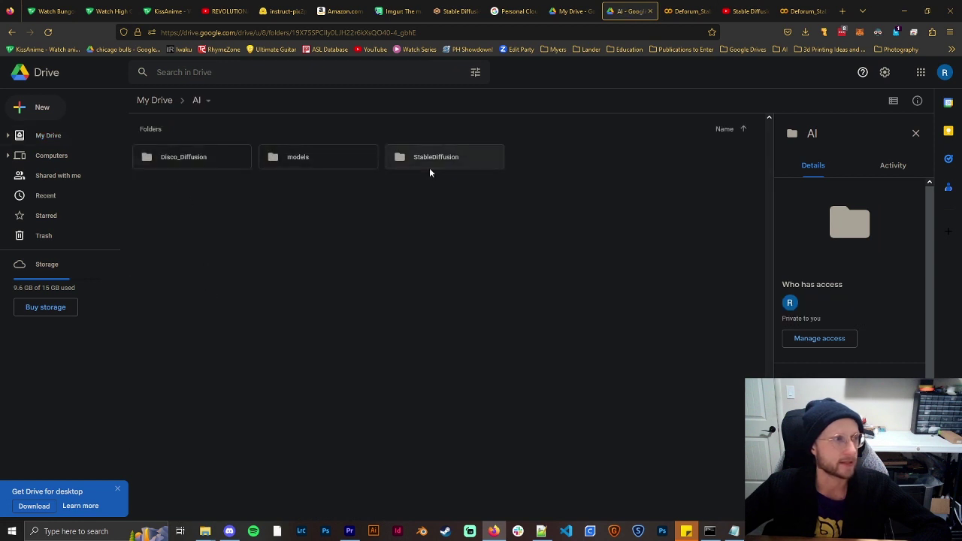
{"action": "double_click", "coordinate": [429, 168]}
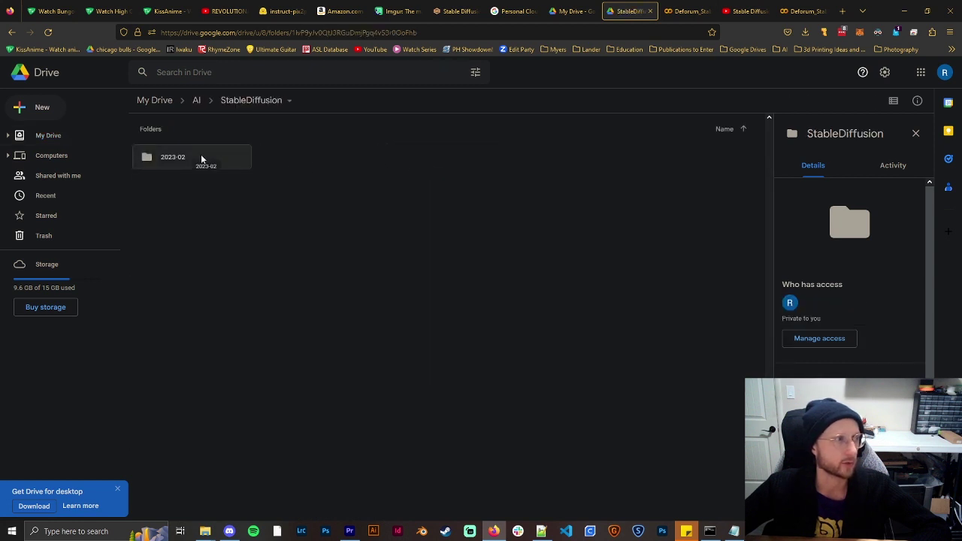
{"action": "double_click", "coordinate": [201, 157]}
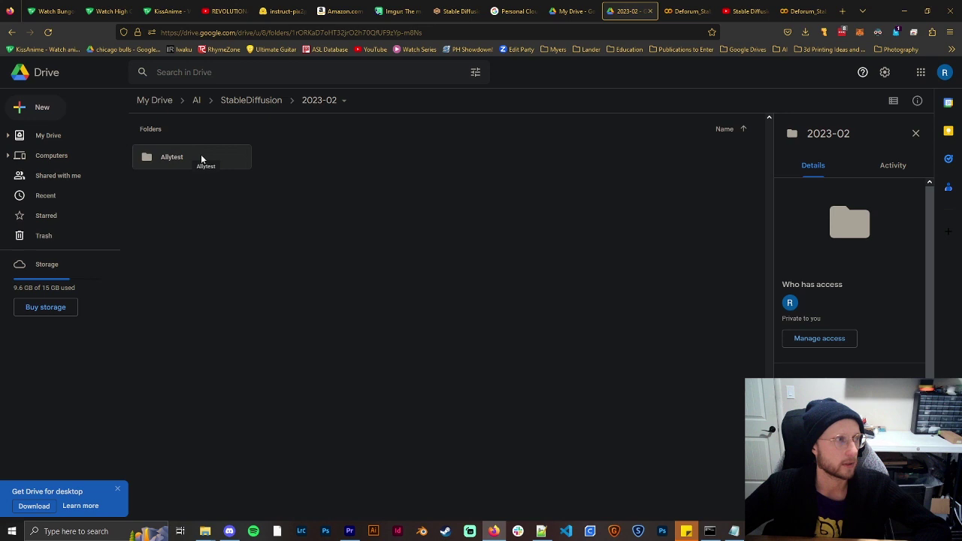
{"action": "double_click", "coordinate": [201, 158]}
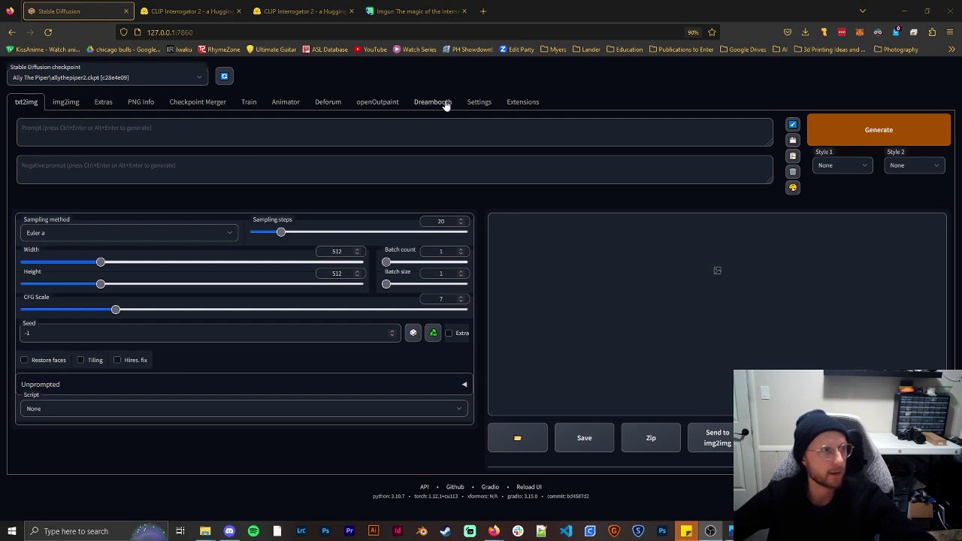
In the local Stable Diffusion web UI, check the available and installed extensions for deforum-for-automatic1111-webui
{"action": "left_click", "coordinate": [503, 108]}
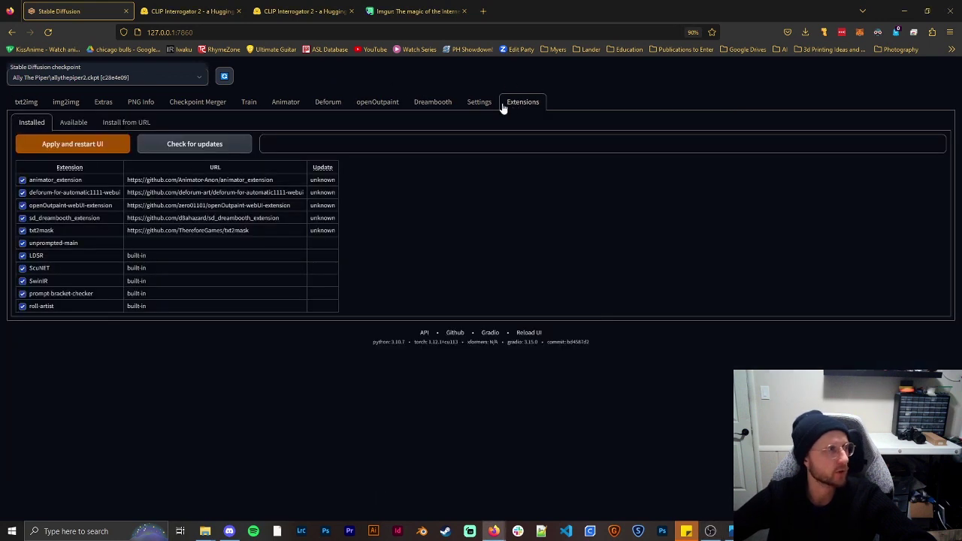
{"action": "left_click", "coordinate": [81, 125]}
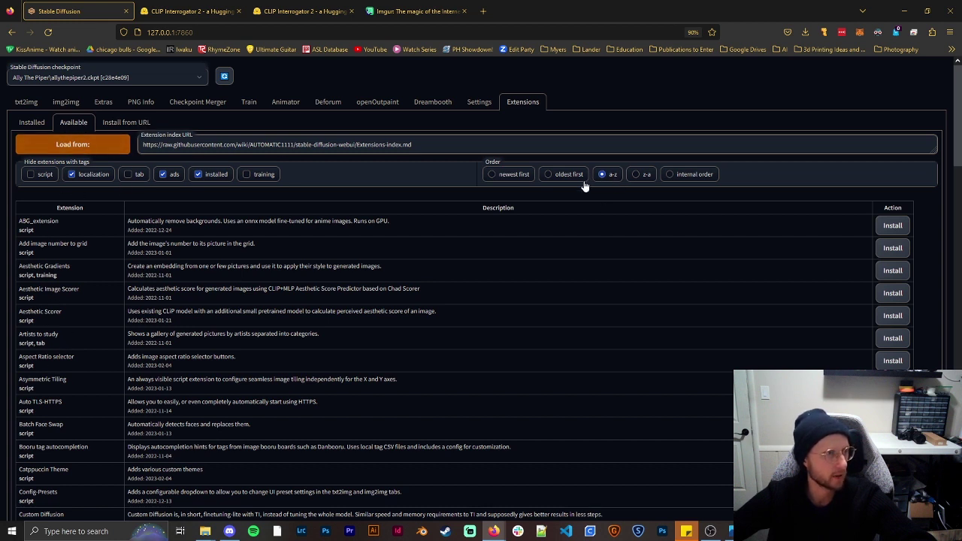
{"action": "left_click", "coordinate": [44, 123]}
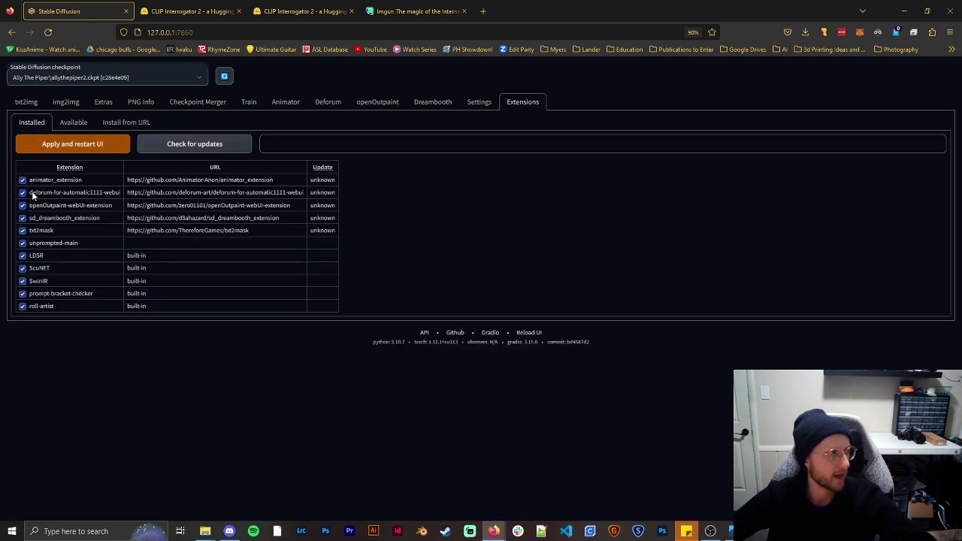
Open the Deforum extension and load the allythepiper.ckpt checkpoint from the Ally The Piper folder
{"action": "left_click", "coordinate": [335, 106]}
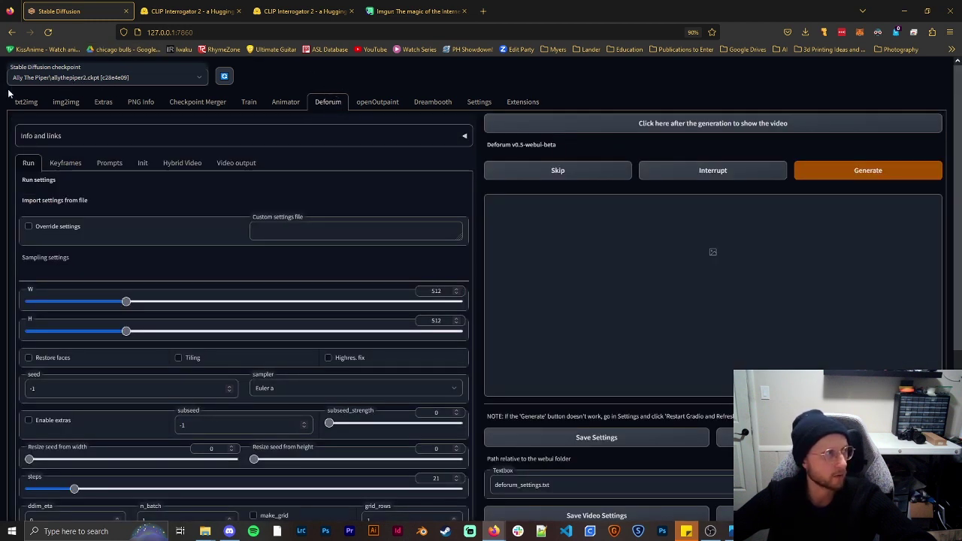
{"action": "left_click", "coordinate": [91, 77]}
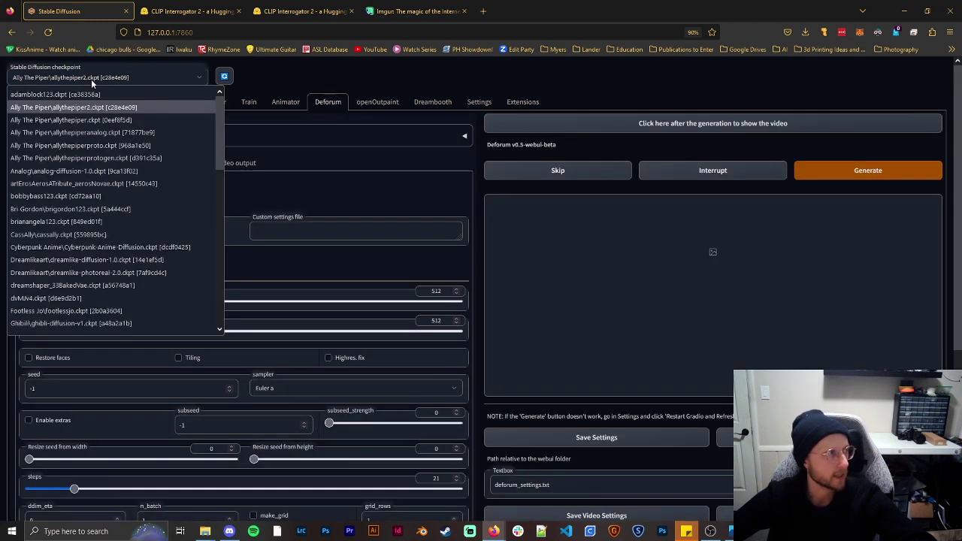
{"action": "left_click", "coordinate": [96, 121]}
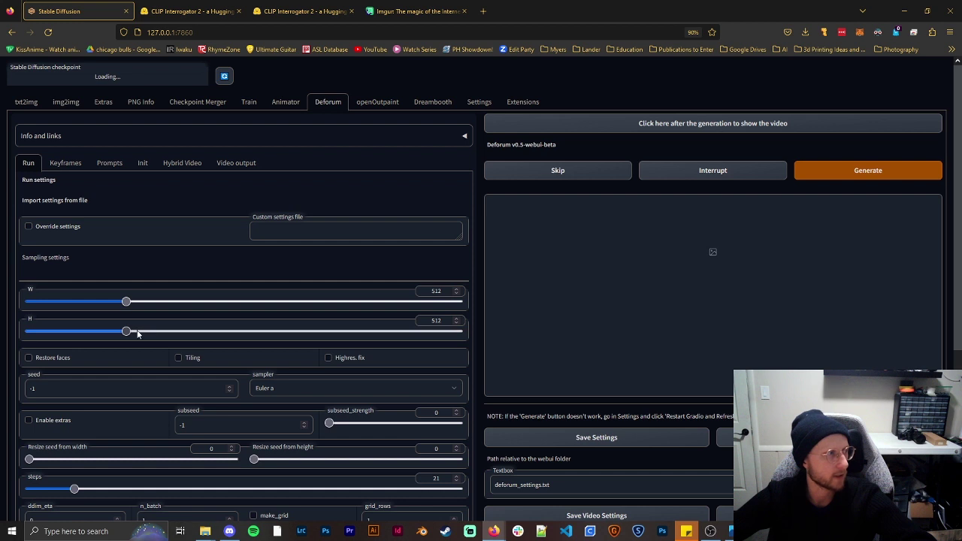
Set the Deforum output height H to 768 and enable Restore faces
{"action": "left_click_drag", "start_coordinate": [129, 331], "coordinate": [187, 333]}
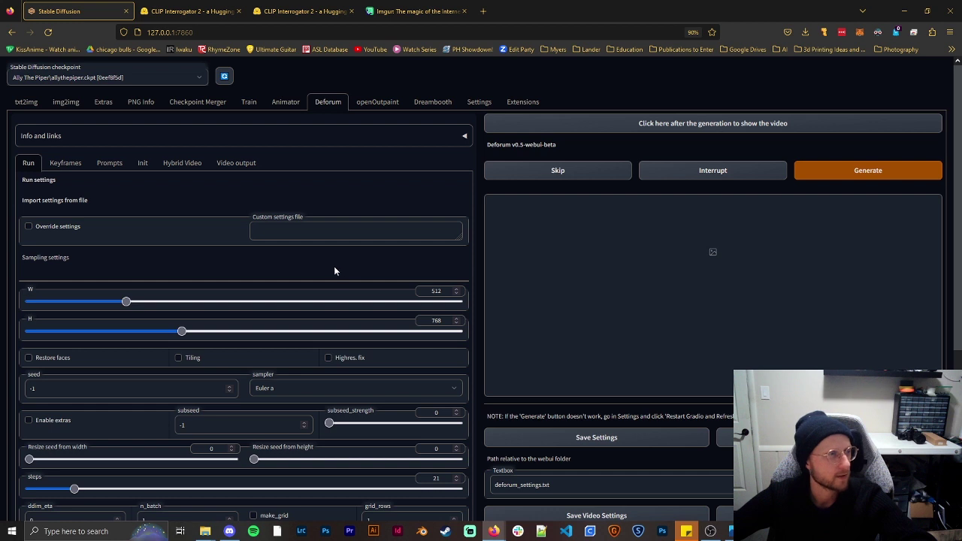
{"action": "left_click", "coordinate": [29, 359]}
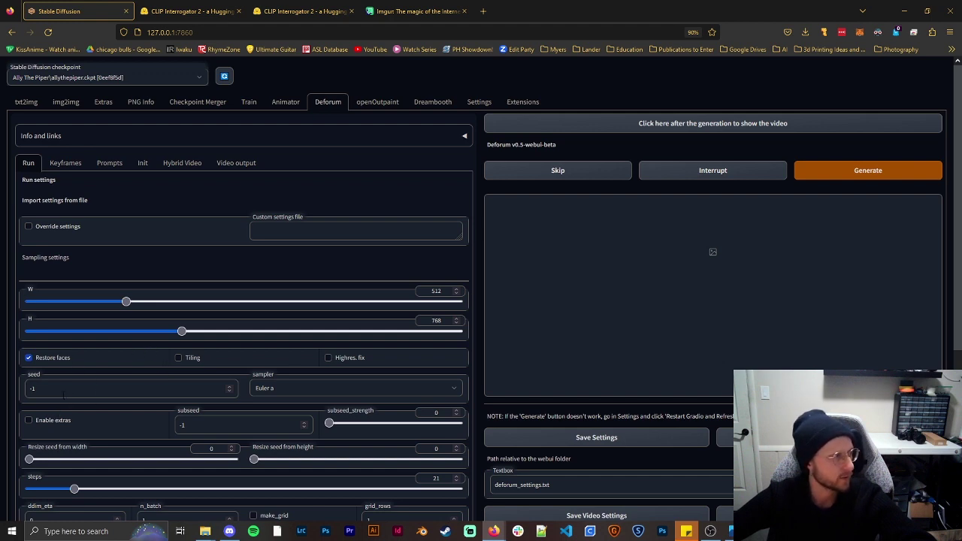
Set the batch_name in the Deforum run's batch settings to Allytest
{"action": "scroll", "coordinate": [64, 395], "scroll_direction": "down", "scroll_amount": 2}
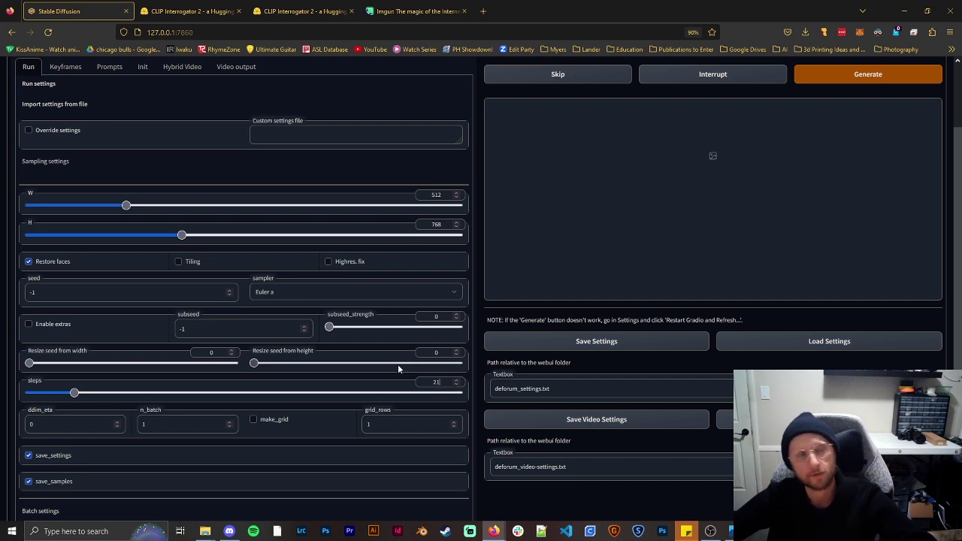
{"action": "scroll", "coordinate": [301, 389], "scroll_direction": "down", "scroll_amount": 3}
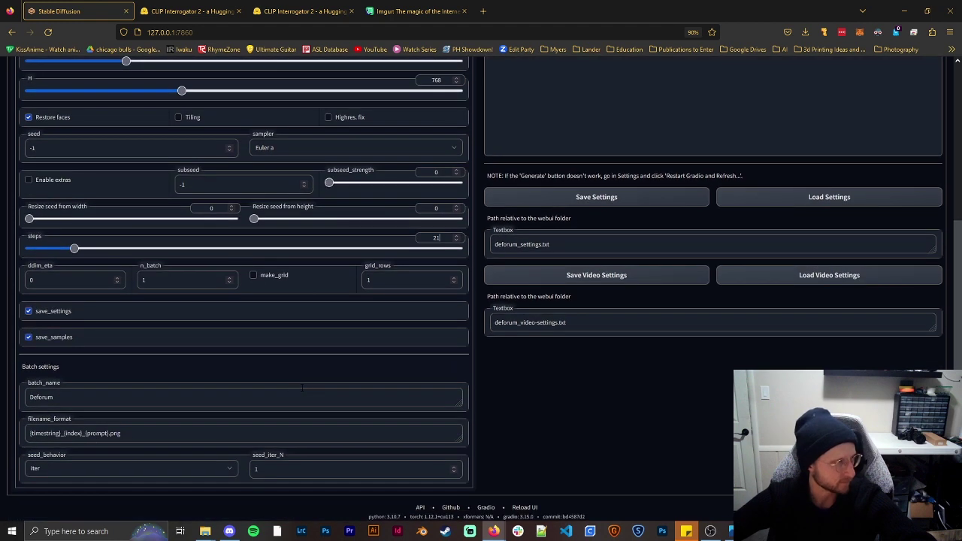
{"action": "double_click", "coordinate": [46, 398]}
{"action": "type", "text": "A"}
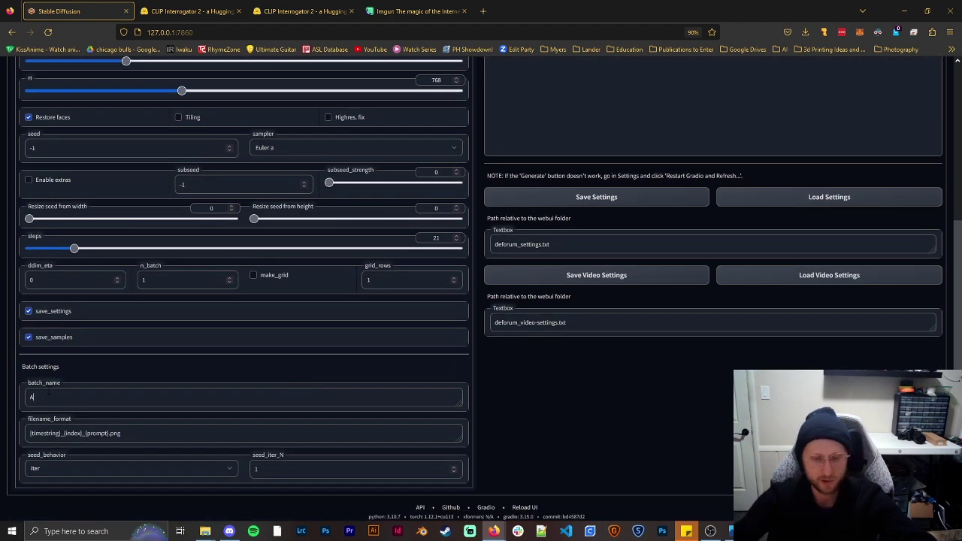
{"action": "type", "text": "llytest"}
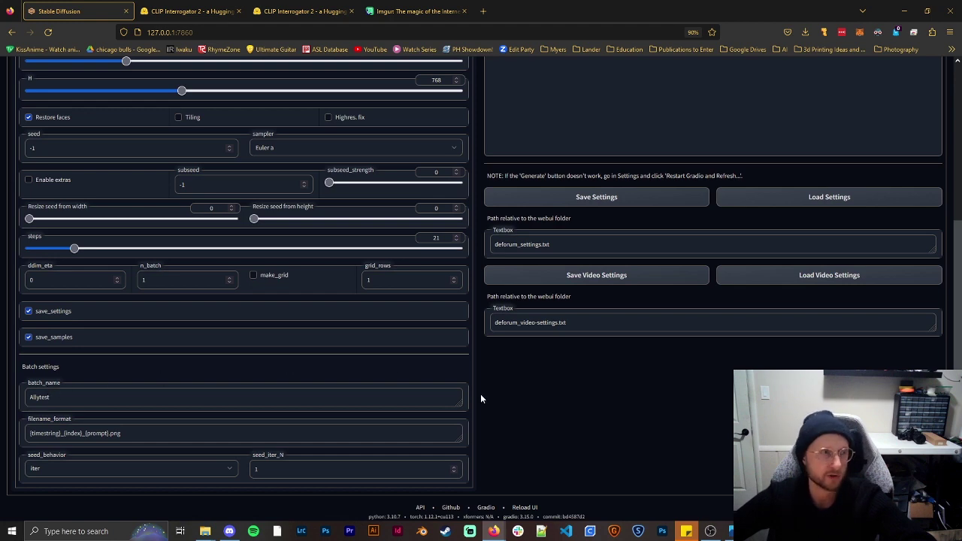
In the Deforum keyframe settings, replace the zoom formula with the constant 0:(1)
{"action": "scroll", "coordinate": [480, 394], "scroll_direction": "up", "scroll_amount": 5}
{"action": "left_click", "coordinate": [65, 165]}
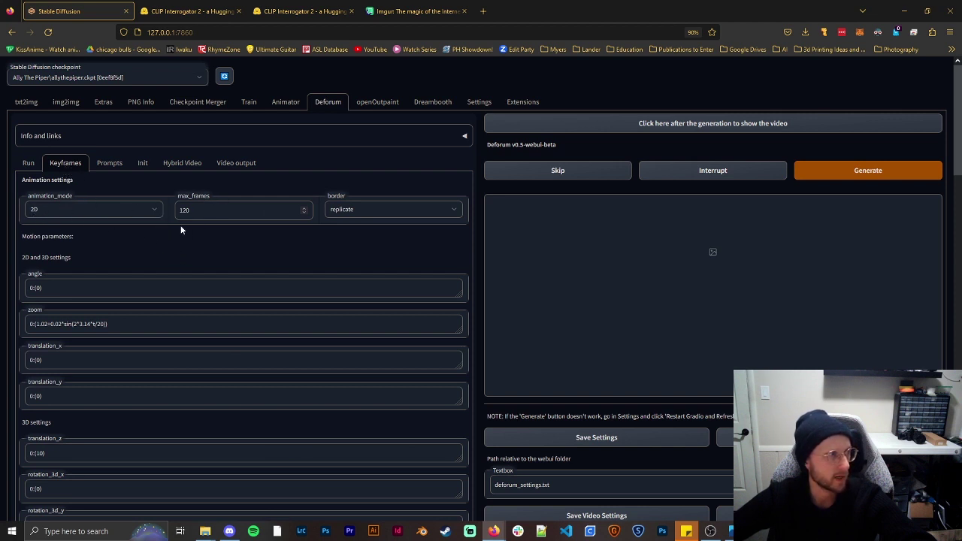
{"action": "scroll", "coordinate": [117, 245], "scroll_direction": "down", "scroll_amount": 1}
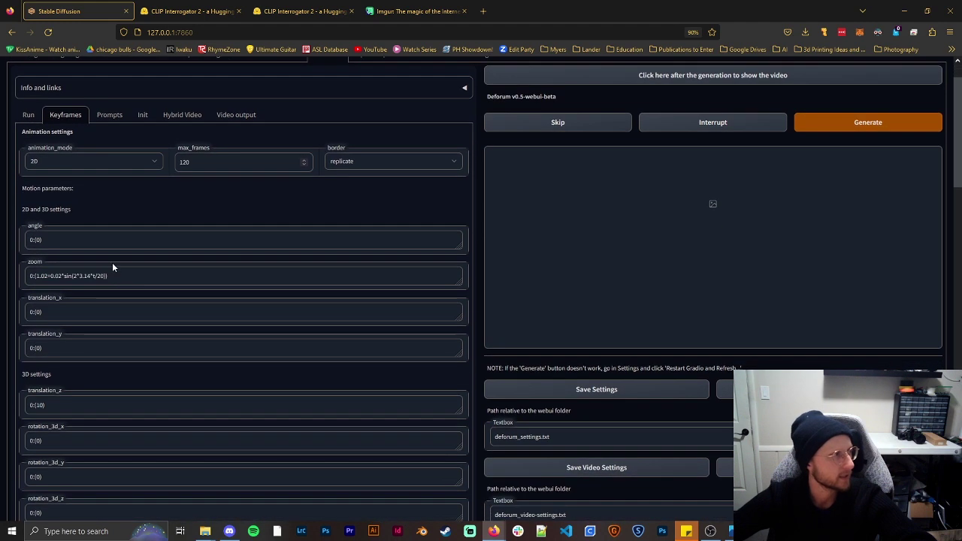
{"action": "key", "text": "shift+Left"}
{"action": "key", "text": "shift+Left"}
{"action": "key", "text": "shift+Left"}
{"action": "key", "text": "shift+Left"}
{"action": "key", "text": "shift+Left"}
{"action": "key", "text": "shift+Left"}
{"action": "key", "text": "shift+Left"}
{"action": "key", "text": "shift+Left"}
{"action": "key", "text": "shift+Left"}
{"action": "key", "text": "shift+Left"}
{"action": "key", "text": "shift+Left"}
{"action": "key", "text": "shift+Left"}
{"action": "key", "text": "shift+Left"}
{"action": "key", "text": "shift+Left"}
{"action": "key", "text": "shift+Left"}
{"action": "key", "text": "shift+Left"}
{"action": "key", "text": "shift+Left"}
{"action": "key", "text": "shift+Left"}
{"action": "key", "text": "shift+Left"}
{"action": "key", "text": "shift+Left"}
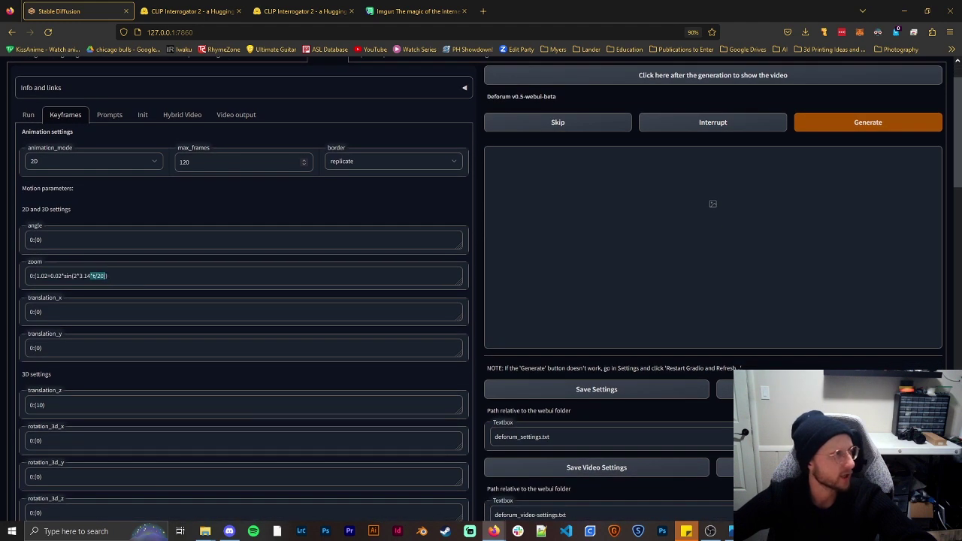
{"action": "key", "text": "BackSpace"}
{"action": "key", "text": "BackSpace"}
{"action": "key", "text": "BackSpace"}
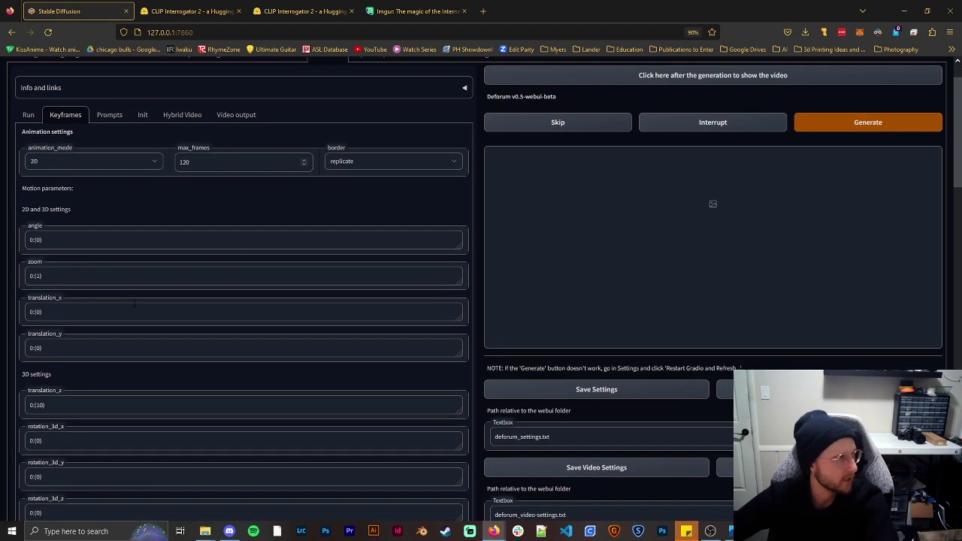
Set translation_z to 0:(0) and review the remaining keyframe settings down to coherence and noise
{"action": "scroll", "coordinate": [49, 276], "scroll_direction": "down", "scroll_amount": 1}
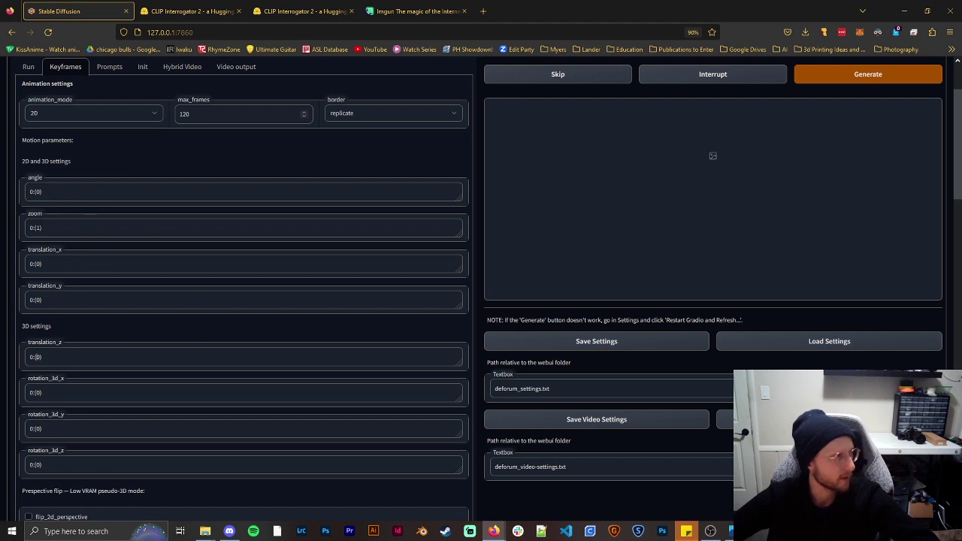
{"action": "scroll", "coordinate": [90, 266], "scroll_direction": "up", "scroll_amount": 1}
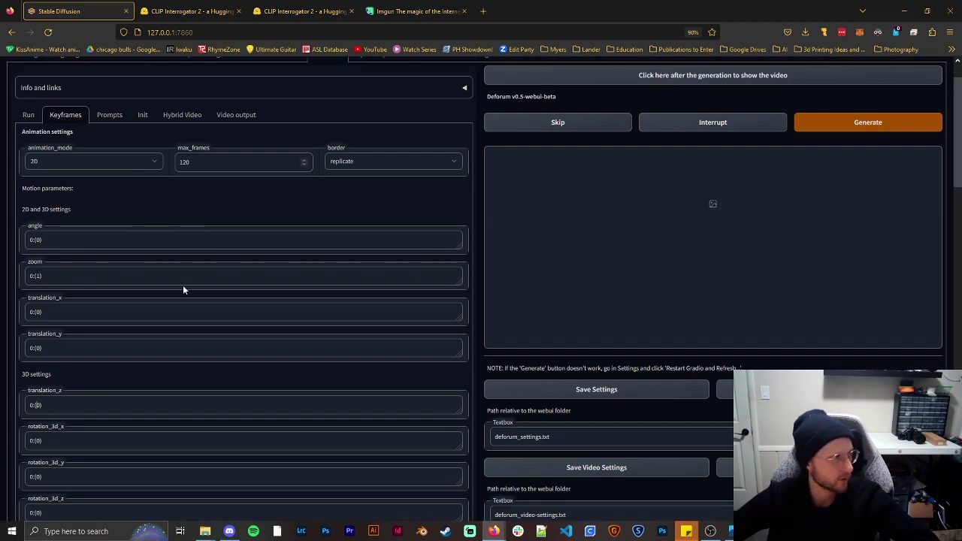
{"action": "scroll", "coordinate": [182, 300], "scroll_direction": "down", "scroll_amount": 8}
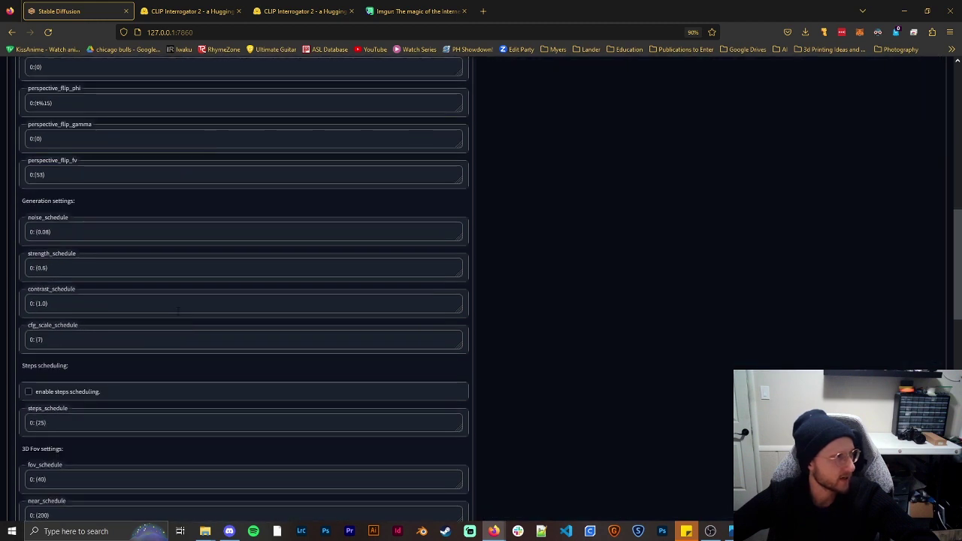
{"action": "scroll", "coordinate": [178, 309], "scroll_direction": "down", "scroll_amount": 12}
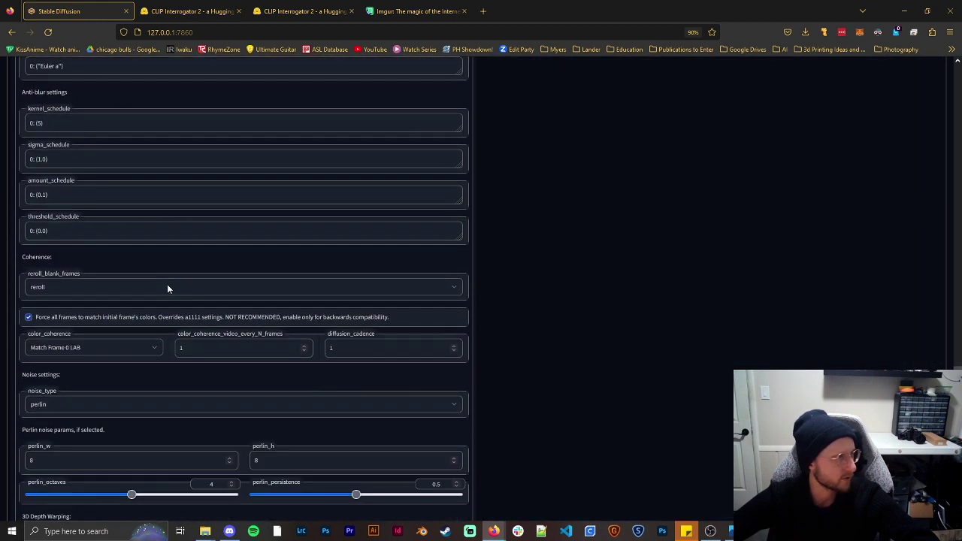
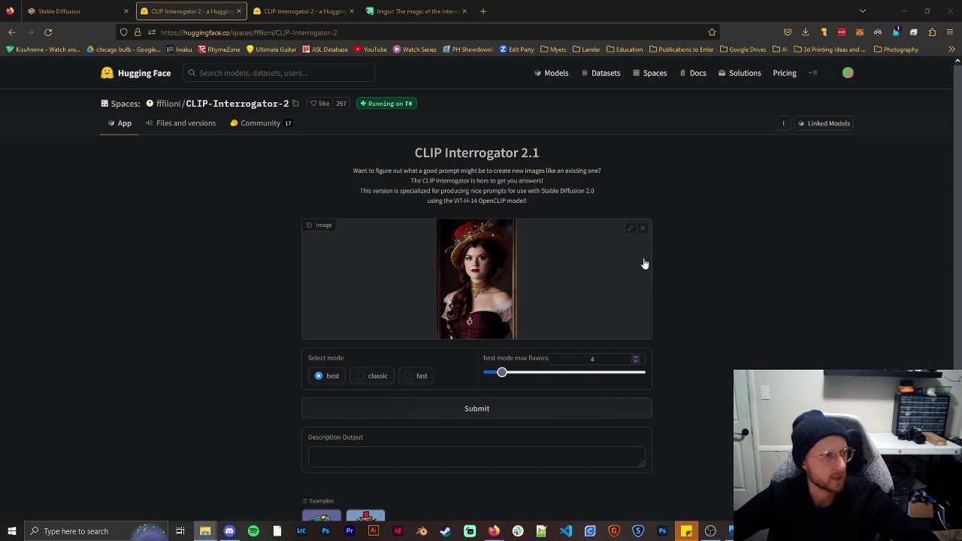
In CLIP Interrogator 2.1, submit the portrait image in best mode and copy the description output from the already finished run
{"action": "left_click", "coordinate": [379, 413]}
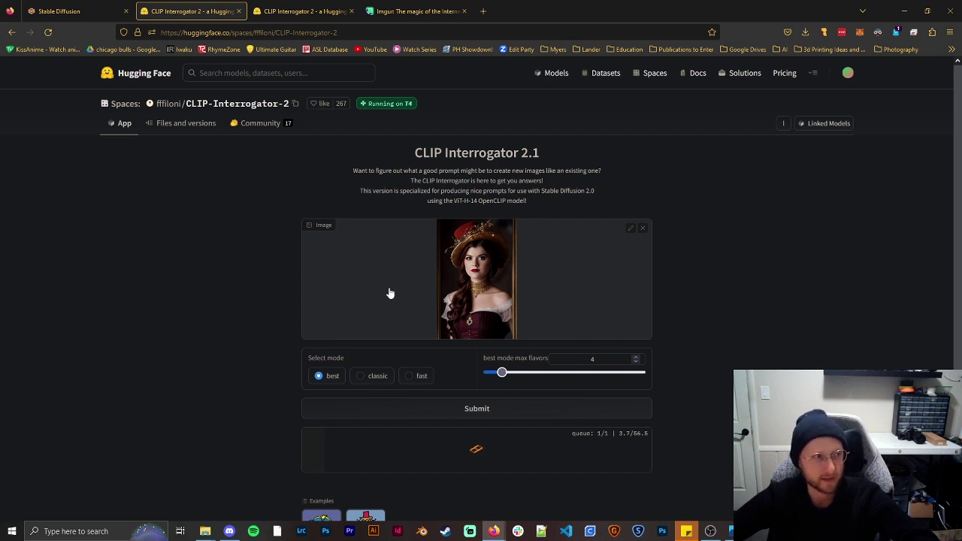
{"action": "left_click", "coordinate": [301, 12]}
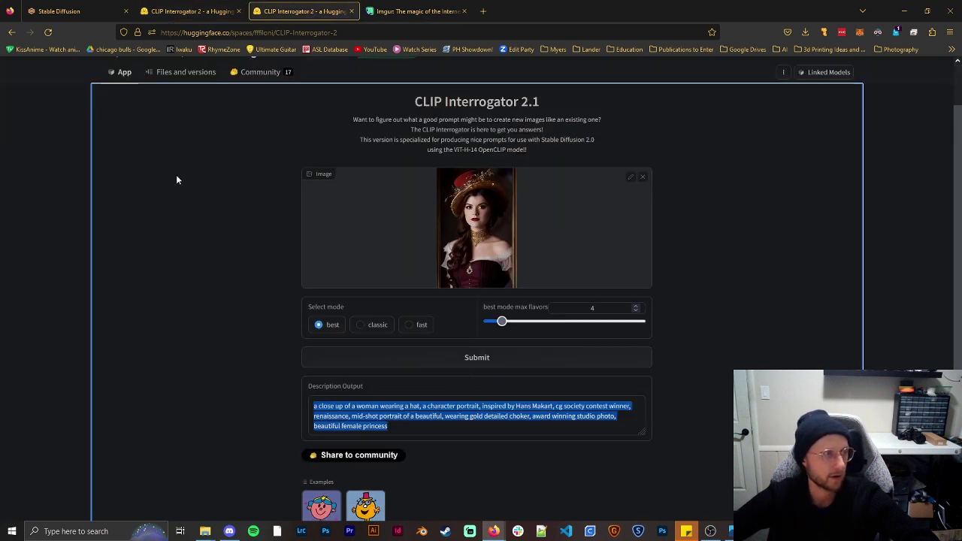
{"action": "left_click", "coordinate": [406, 416]}
{"action": "left_click_drag", "start_coordinate": [383, 429], "coordinate": [284, 402]}
{"action": "key", "text": "ctrl+c"}
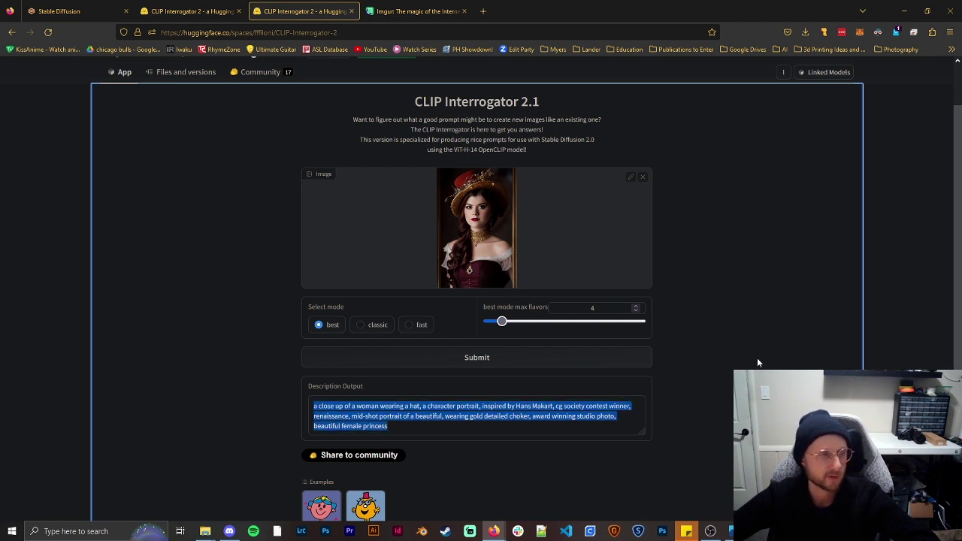
{"action": "left_click", "coordinate": [812, 351]}
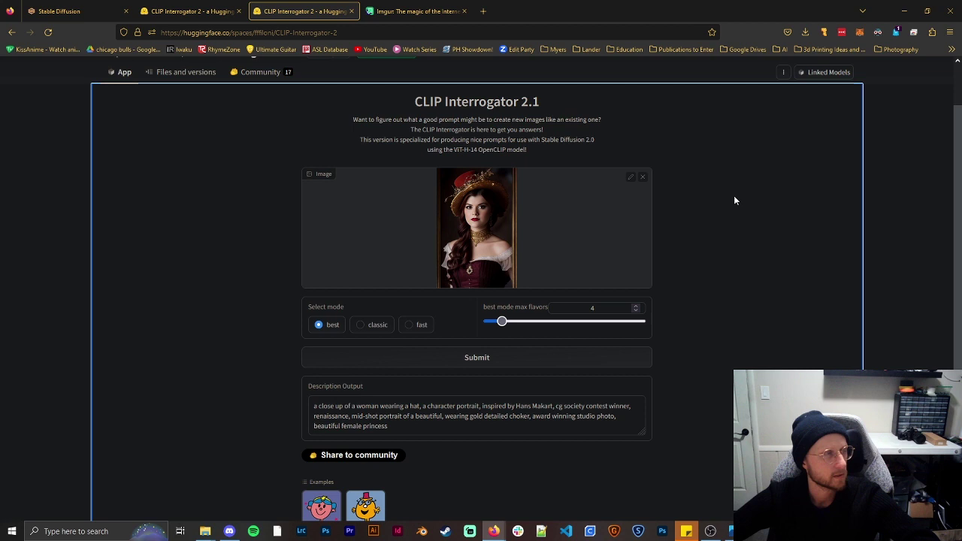
In Deforum's animation_prompts, replace the frame 0 prompt with the copied description and delete the prompts for frames 60, 80 and 100
{"action": "left_click", "coordinate": [72, 11]}
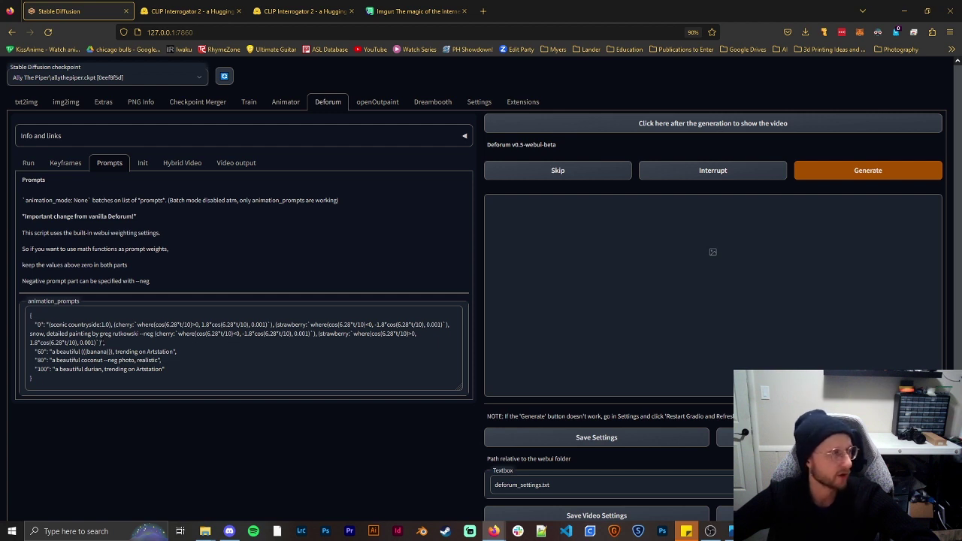
{"action": "left_click_drag", "start_coordinate": [103, 343], "coordinate": [54, 325]}
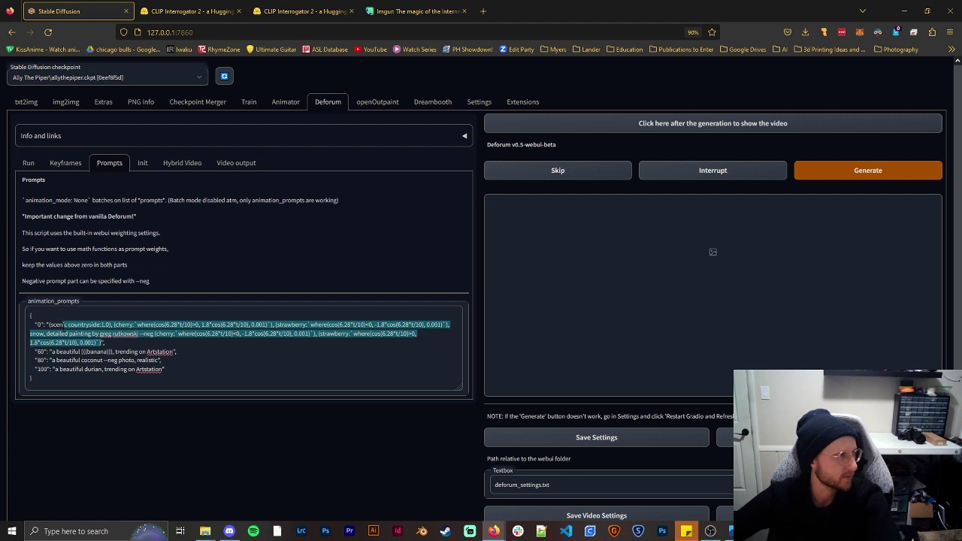
{"action": "key", "text": "BackSpace"}
{"action": "key", "text": "BackSpace"}
{"action": "key", "text": "BackSpace"}
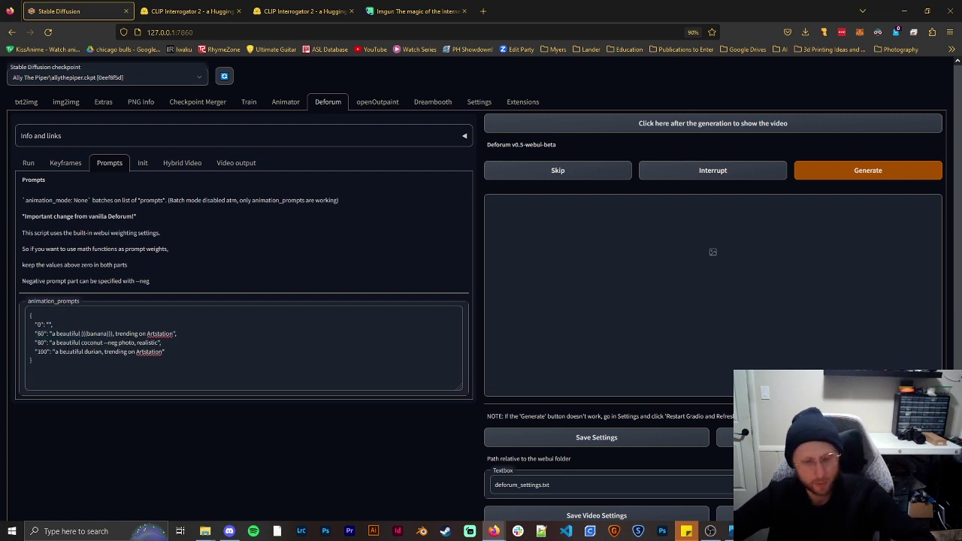
{"action": "key", "text": "ctrl+v"}
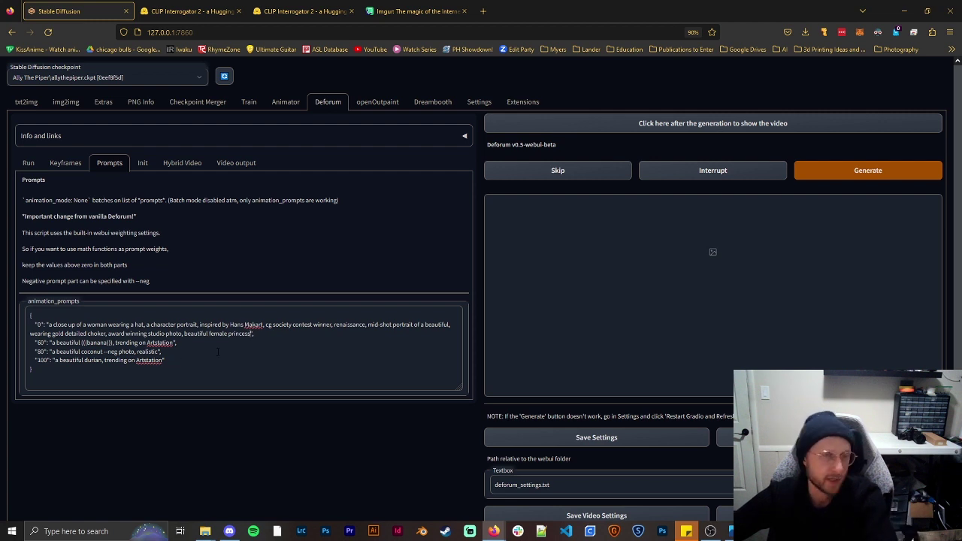
{"action": "left_click_drag", "start_coordinate": [177, 362], "coordinate": [28, 343]}
{"action": "key", "text": "BackSpace"}
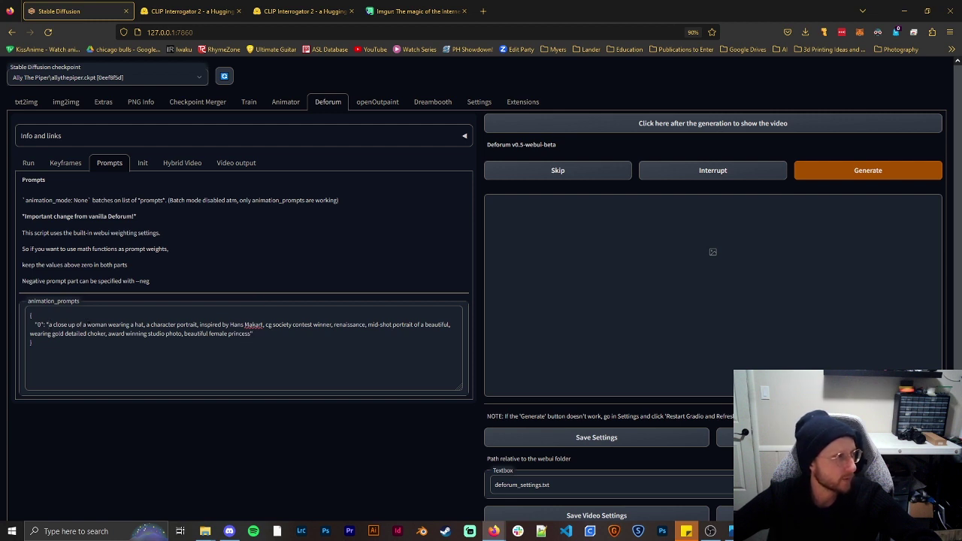
Change the start of the frame 0 prompt to "a portrait of allythepiper person" in place of the close-up of a woman
{"action": "left_click_drag", "start_coordinate": [108, 325], "coordinate": [52, 324]}
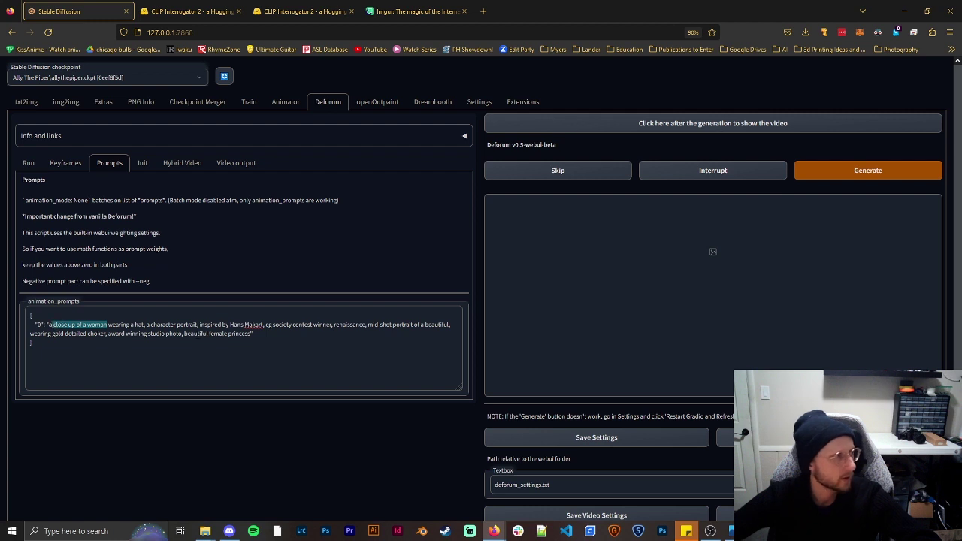
{"action": "key", "text": "BackSpace"}
{"action": "type", "text": "\"a"}
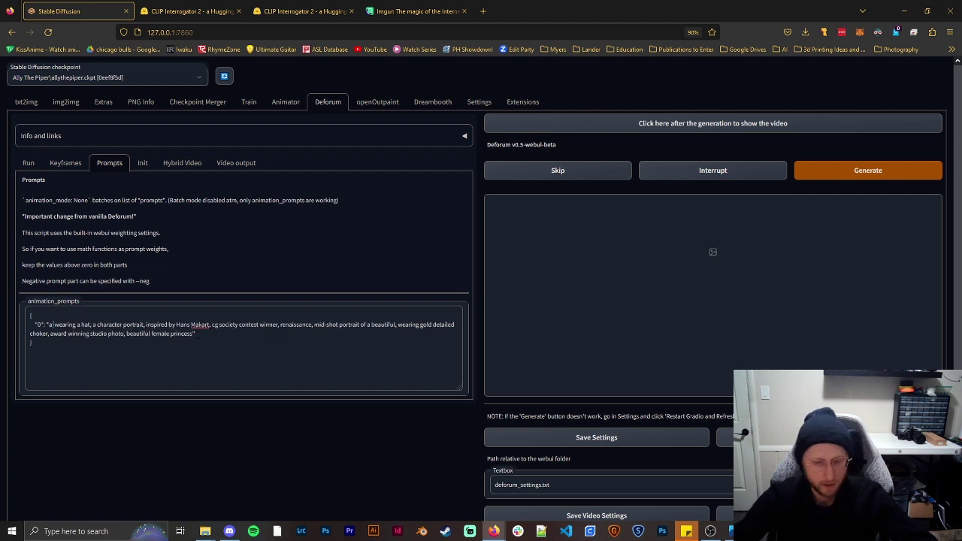
{"action": "type", "text": " portrait of a"}
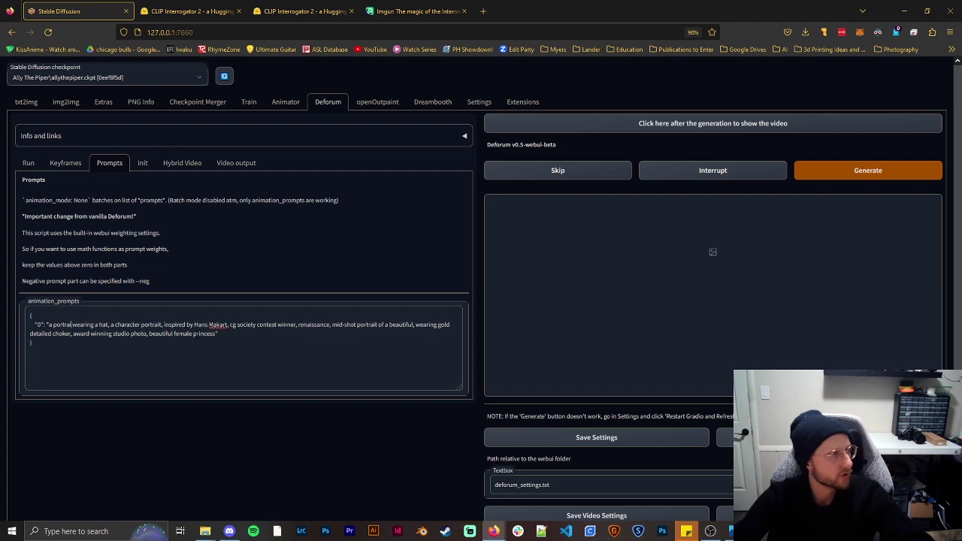
{"action": "type", "text": "llythepiper "}
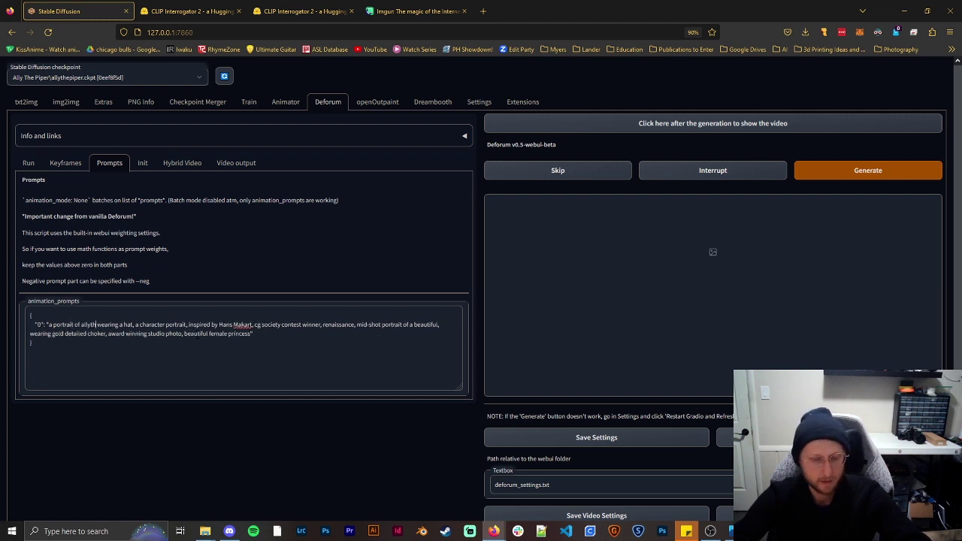
{"action": "type", "text": "person"}
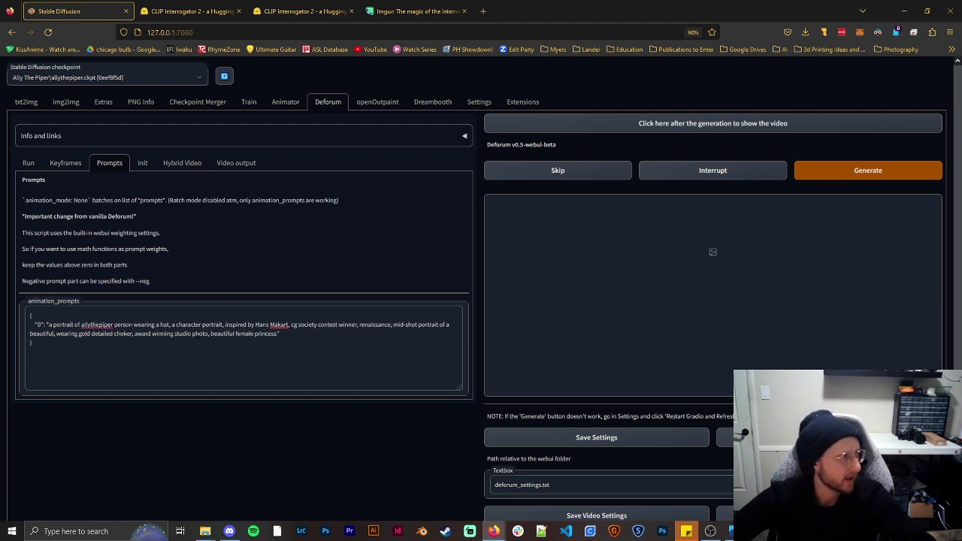
Remove the phrase "a character portrait" from the frame 0 prompt, leaving a single space before "inspired by"
{"action": "key", "text": "BackSpace"}
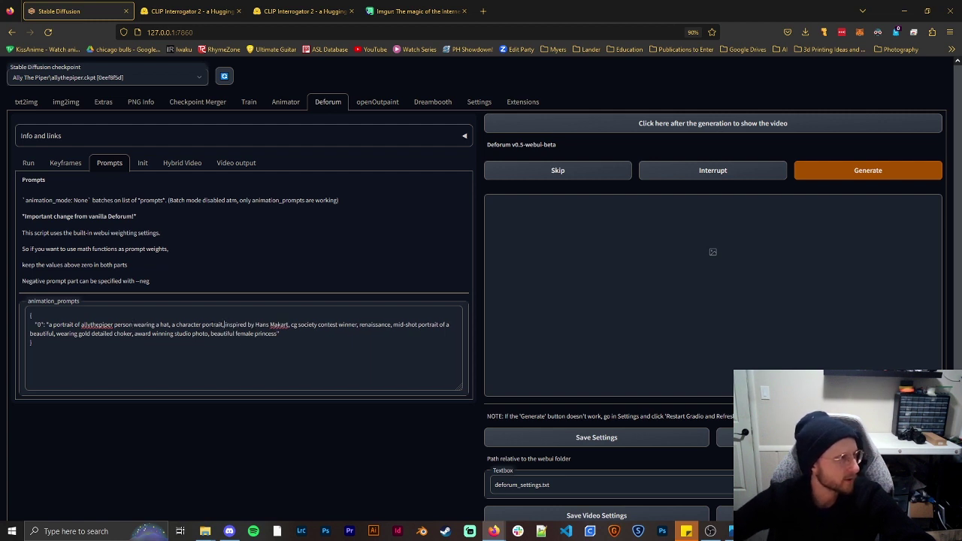
{"action": "key", "text": "BackSpace"}
{"action": "key", "text": "BackSpace"}
{"action": "key", "text": "BackSpace"}
{"action": "key", "text": "BackSpace"}
{"action": "key", "text": "BackSpace"}
{"action": "key", "text": "BackSpace"}
{"action": "key", "text": "BackSpace"}
{"action": "key", "text": "BackSpace"}
{"action": "key", "text": "BackSpace"}
{"action": "key", "text": "BackSpace"}
{"action": "key", "text": "BackSpace"}
{"action": "key", "text": "BackSpace"}
{"action": "key", "text": "BackSpace"}
{"action": "key", "text": "BackSpace"}
{"action": "key", "text": "BackSpace"}
{"action": "key", "text": "BackSpace"}
{"action": "key", "text": "BackSpace"}
{"action": "key", "text": "BackSpace"}
{"action": "key", "text": "BackSpace"}
{"action": "key", "text": "BackSpace"}
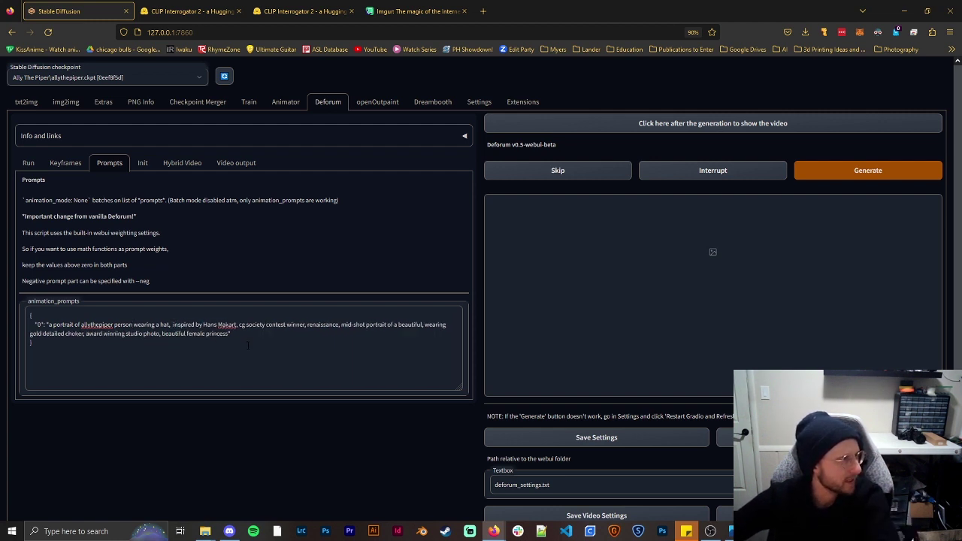
{"action": "key", "text": "BackSpace"}
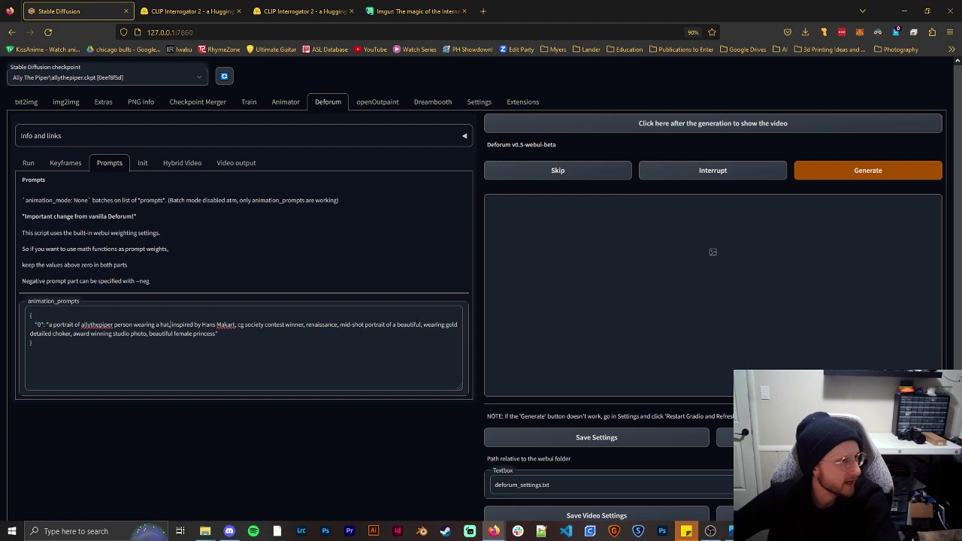
Delete "of a beautiful" after "mid-shot portrait" in the frame 0 prompt
{"action": "left_click_drag", "start_coordinate": [422, 325], "coordinate": [395, 325]}
{"action": "key", "text": "BackSpace"}
{"action": "key", "text": "BackSpace"}
{"action": "key", "text": "BackSpace"}
{"action": "key", "text": "BackSpace"}
{"action": "key", "text": "BackSpace"}
{"action": "key", "text": "BackSpace"}
{"action": "key", "text": "BackSpace"}
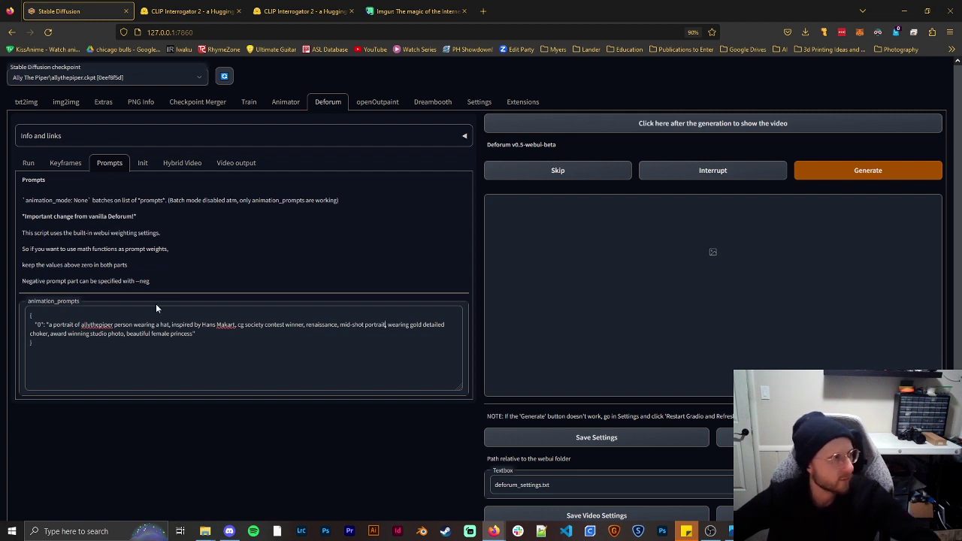
Open Deforum's Init settings, switch to Imgur and upload the portrait image of the woman in the red hat as a new post
{"action": "left_click", "coordinate": [143, 164]}
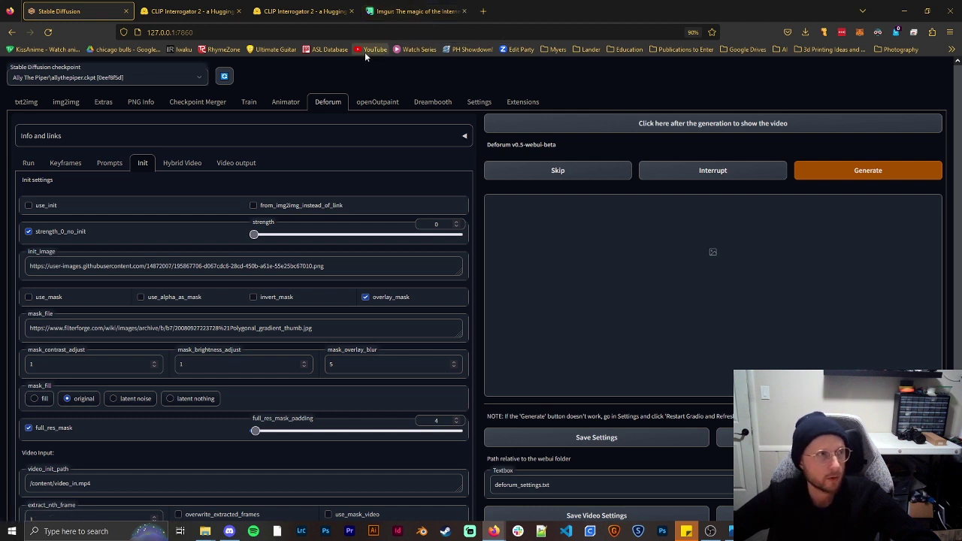
{"action": "left_click", "coordinate": [416, 12]}
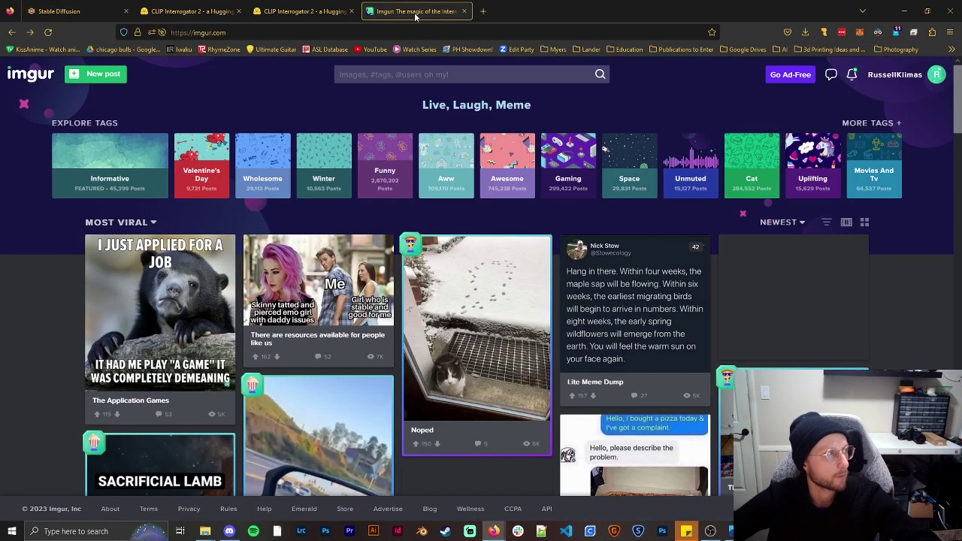
{"action": "left_click", "coordinate": [78, 75]}
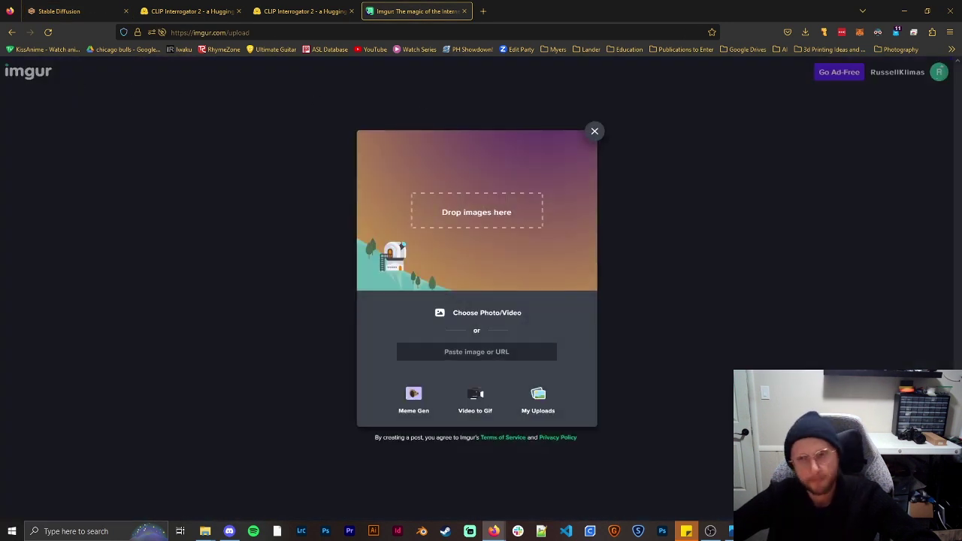
{"action": "left_click_drag", "start_coordinate": [961, 243], "coordinate": [521, 248]}
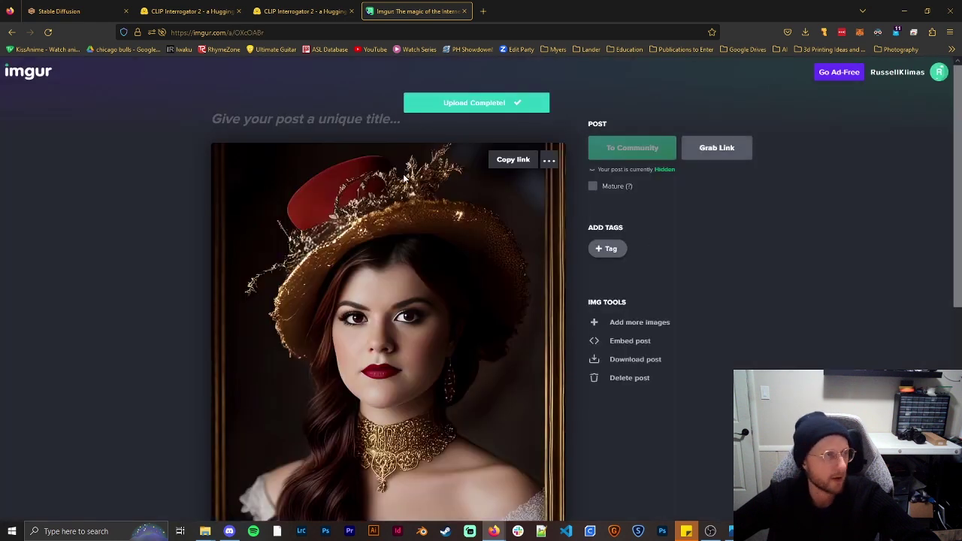
Title the uploaded Imgur post "allytest3"
{"action": "left_click", "coordinate": [214, 119]}
{"action": "type", "text": "all"}
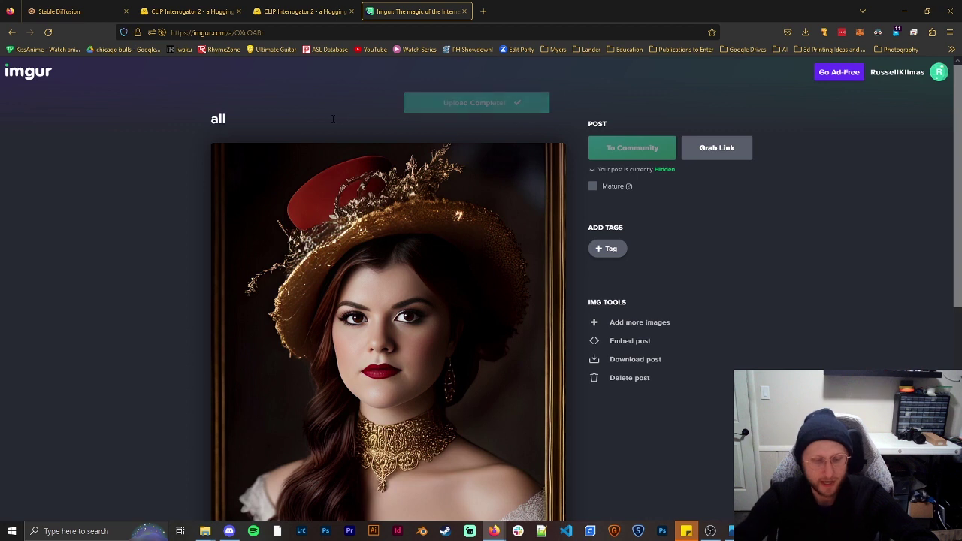
{"action": "type", "text": "ytest3"}
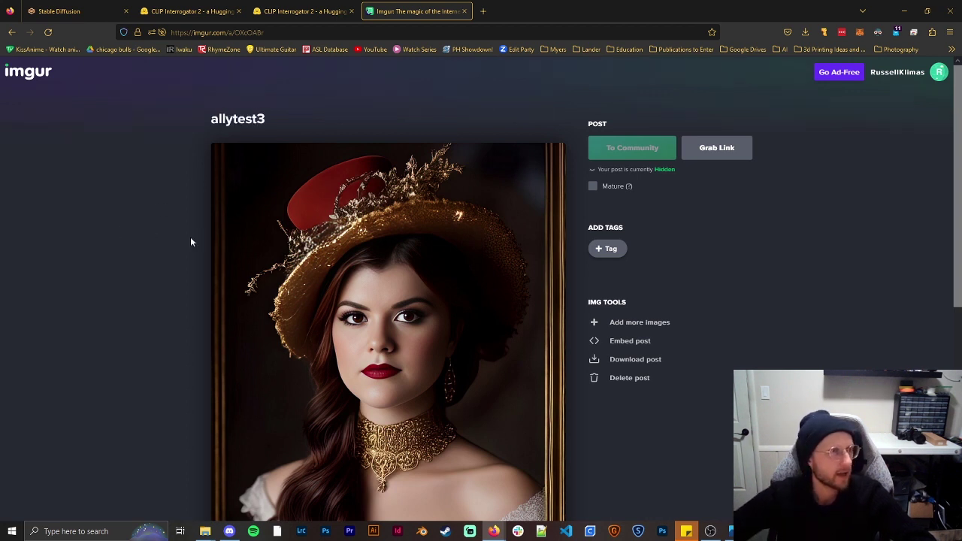
{"action": "mouse_move", "coordinate": [360, 324]}
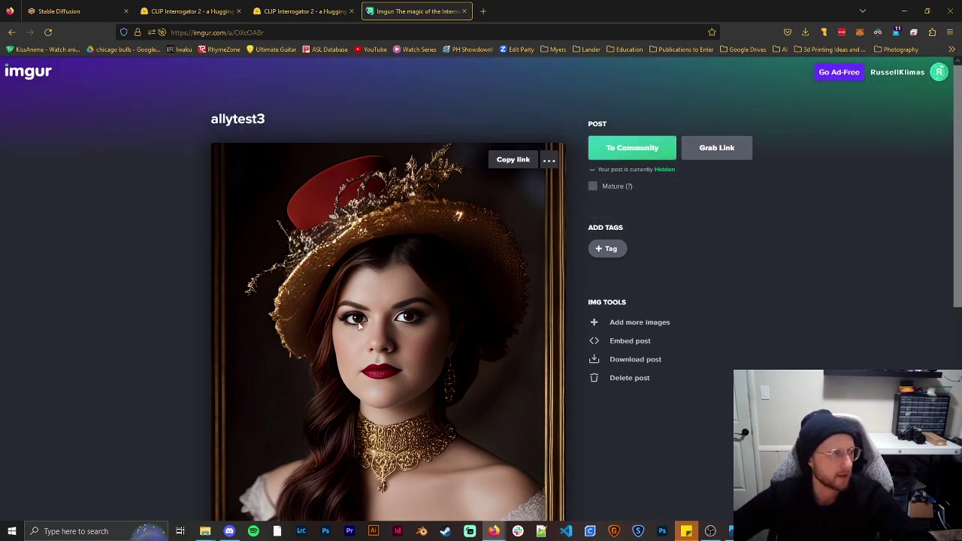
{"action": "right_click", "coordinate": [467, 263]}
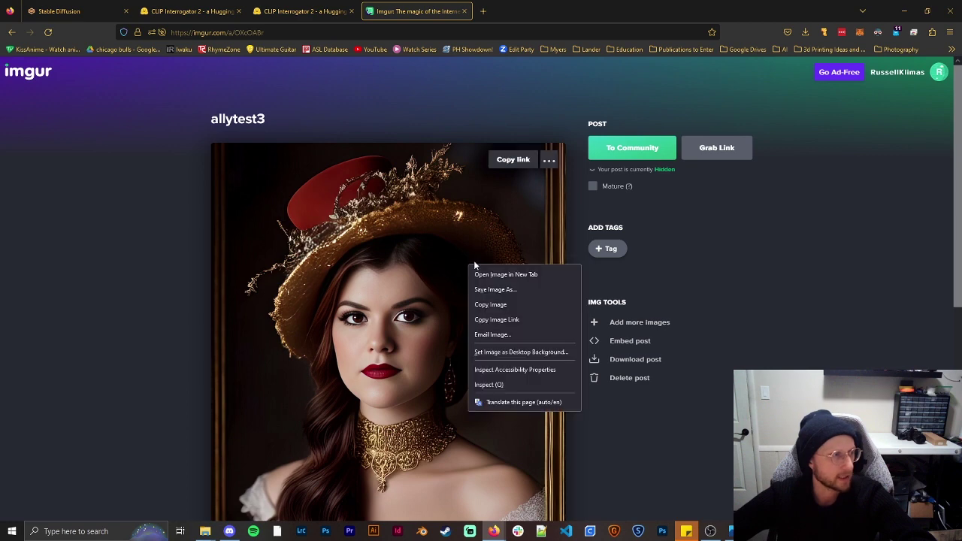
{"action": "left_click", "coordinate": [519, 320]}
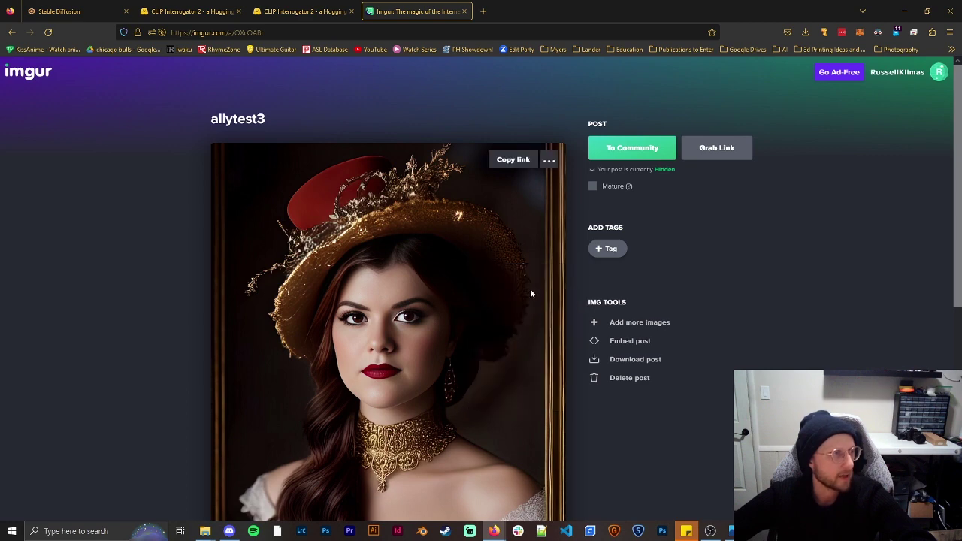
{"action": "left_click", "coordinate": [86, 17]}
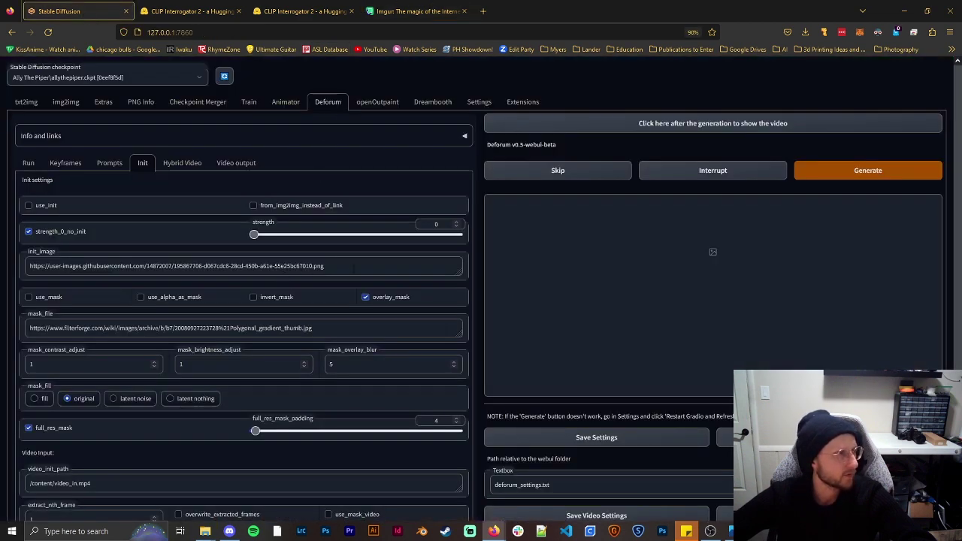
{"action": "left_click_drag", "start_coordinate": [354, 267], "coordinate": [9, 272]}
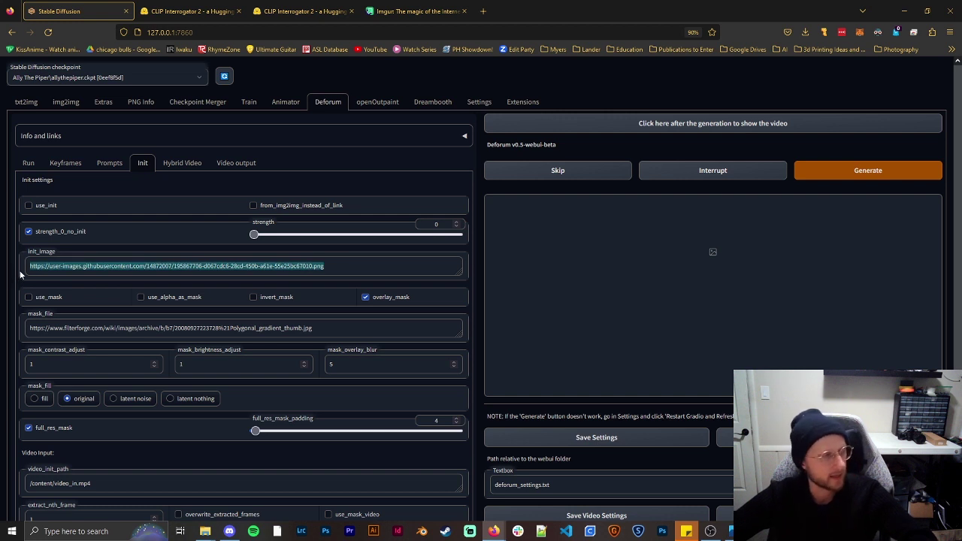
{"action": "type", "text": "https://i.imgur.com/sKnJBuV.jpg"}
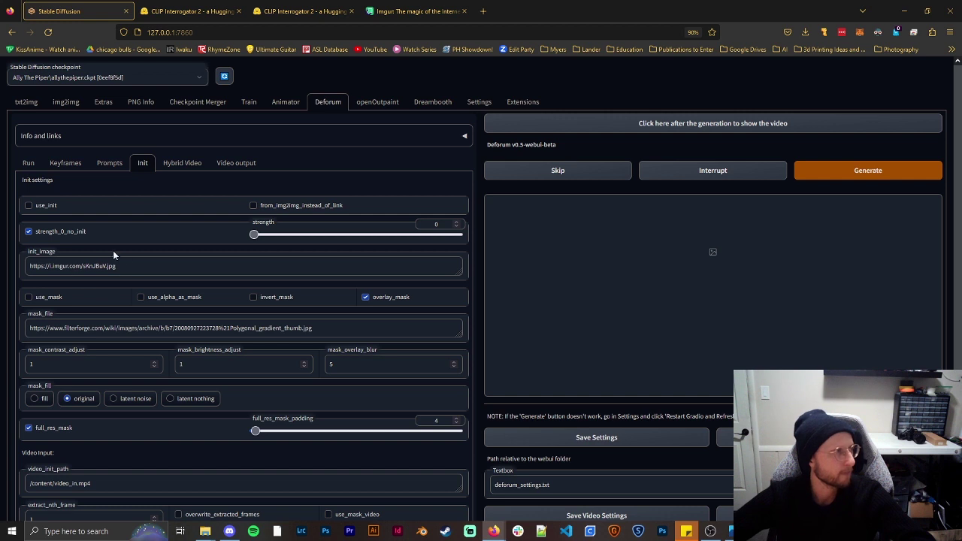
Enable use_init in Deforum's Init settings and set the init strength to 0.9
{"action": "left_click", "coordinate": [45, 209]}
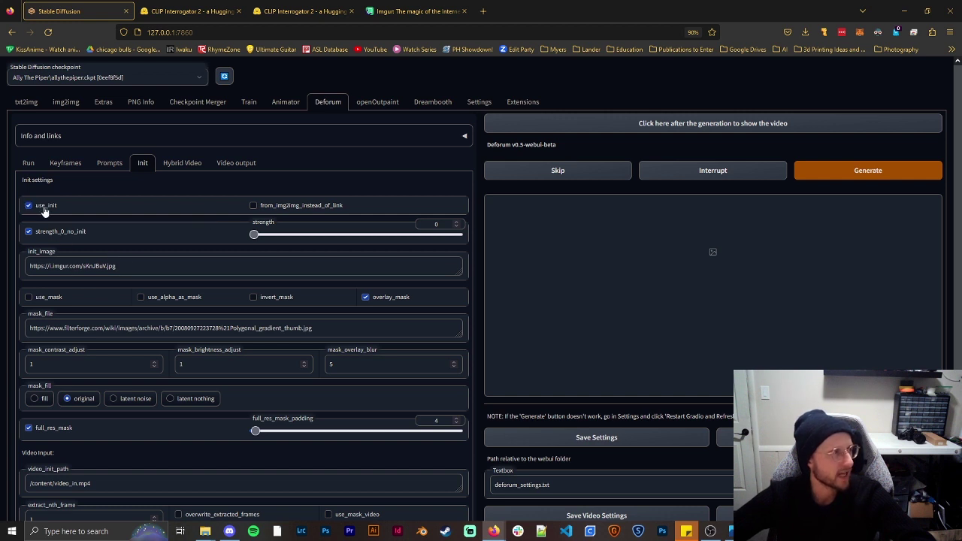
{"action": "left_click_drag", "start_coordinate": [256, 235], "coordinate": [438, 248]}
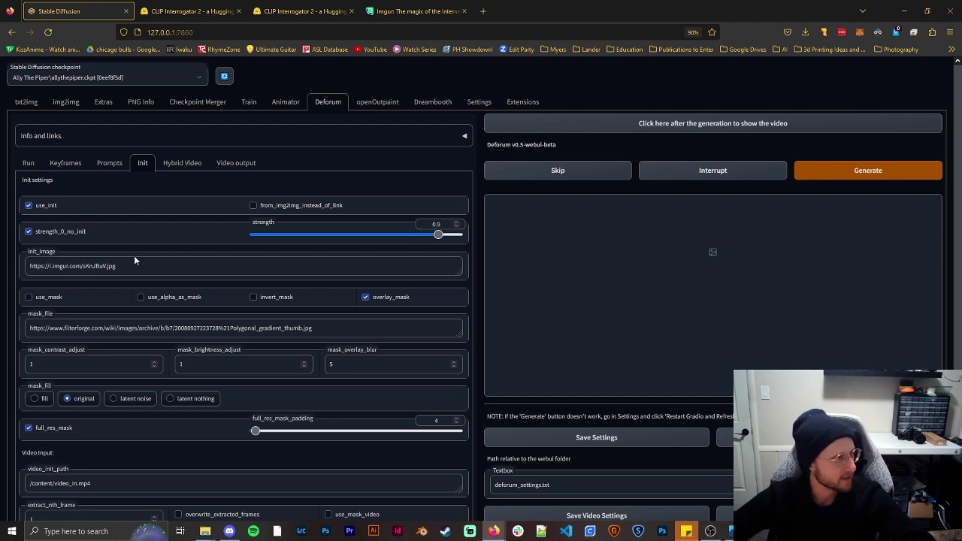
{"action": "scroll", "coordinate": [136, 256], "scroll_direction": "down", "scroll_amount": 3}
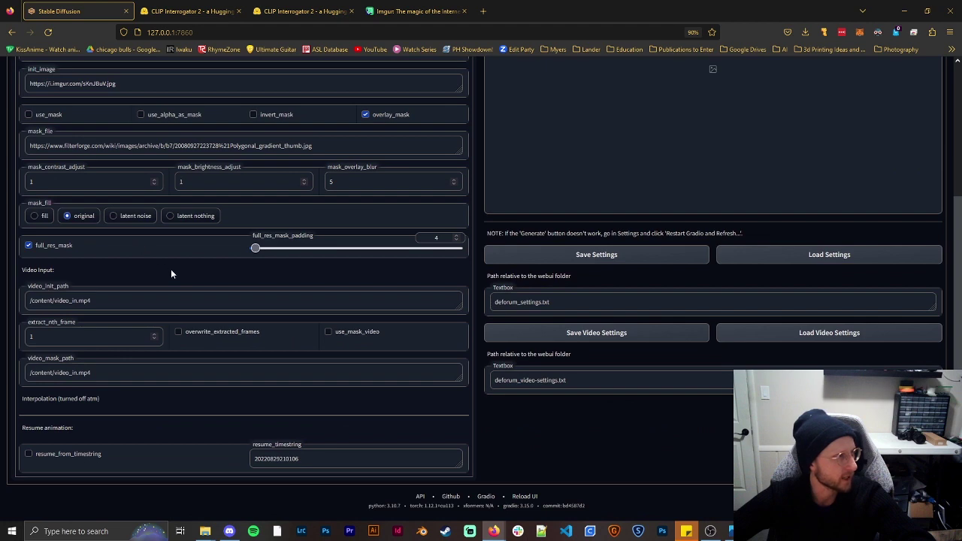
{"action": "scroll", "coordinate": [171, 273], "scroll_direction": "up", "scroll_amount": 3}
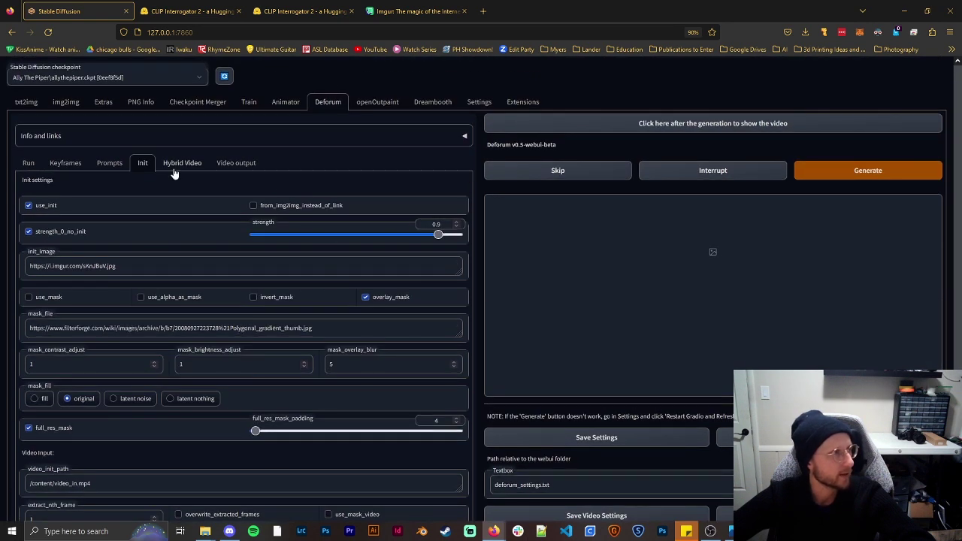
Check Deforum's prompts, keyframes and run settings, and start generating the animation
{"action": "left_click", "coordinate": [111, 168]}
{"action": "left_click", "coordinate": [67, 168]}
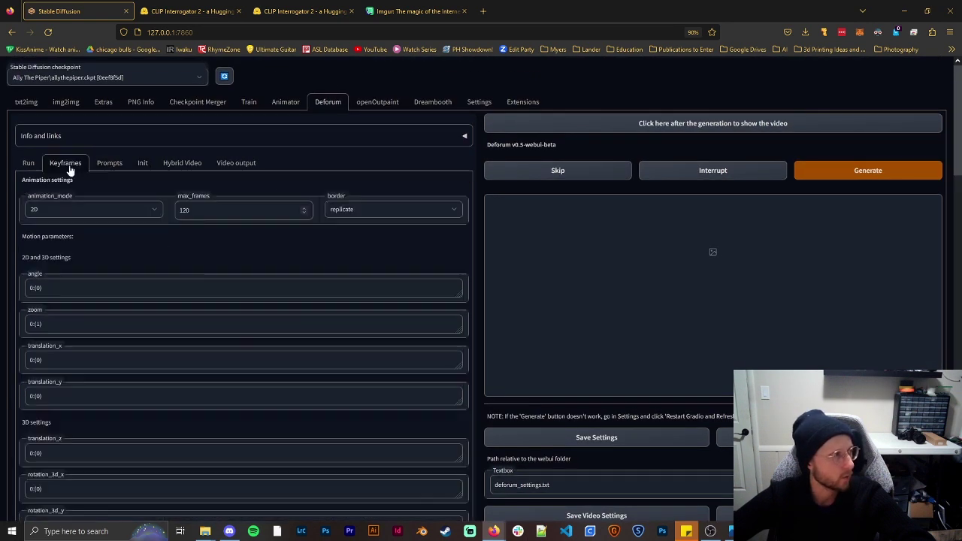
{"action": "left_click", "coordinate": [28, 164]}
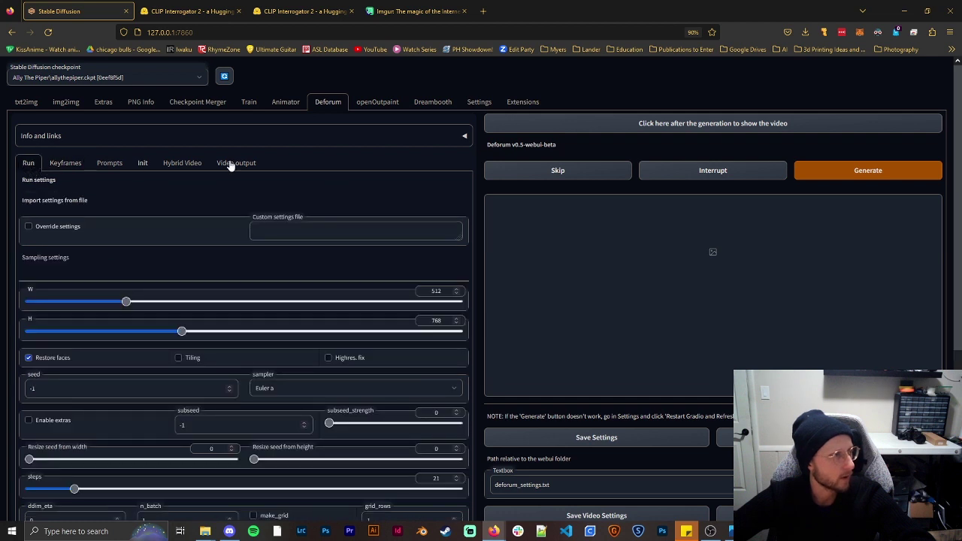
{"action": "left_click", "coordinate": [868, 177]}
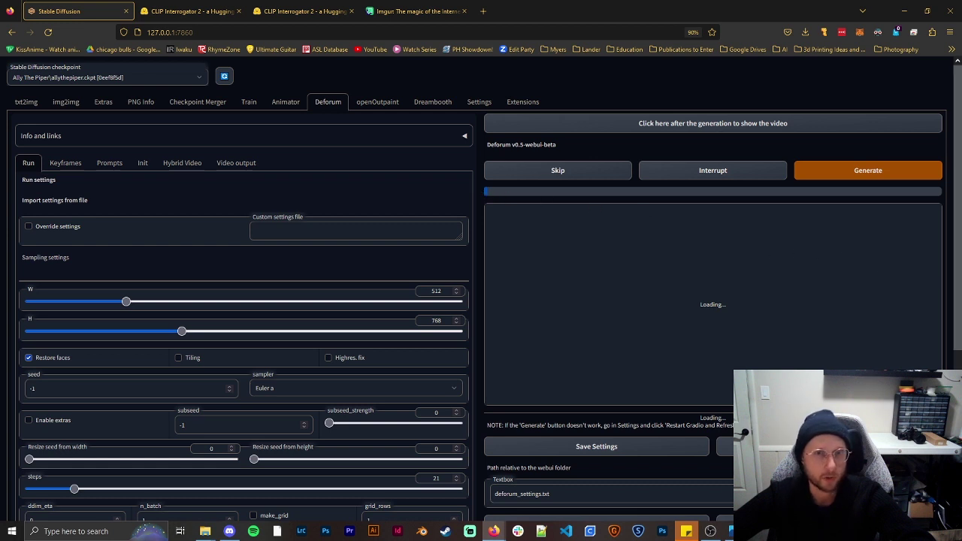
Switch to File Explorer and open the allytest folder under outputs\img2img-images in the stable-diffusion-webui folder
{"action": "left_click", "coordinate": [204, 531]}
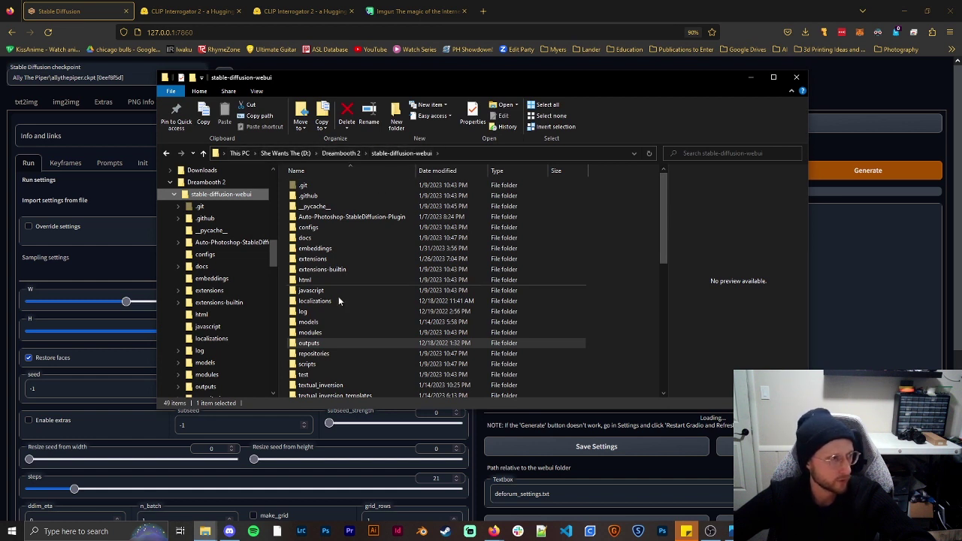
{"action": "double_click", "coordinate": [316, 351]}
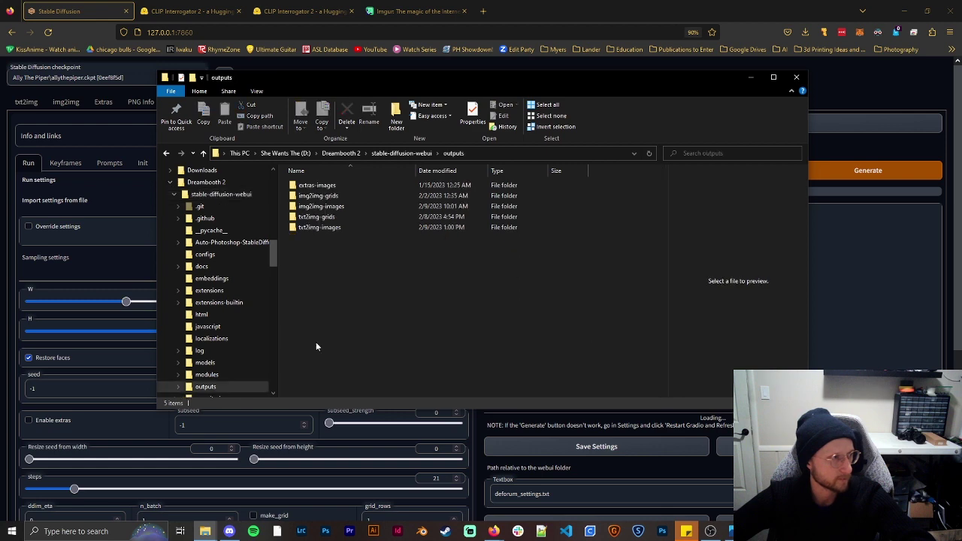
{"action": "double_click", "coordinate": [333, 210]}
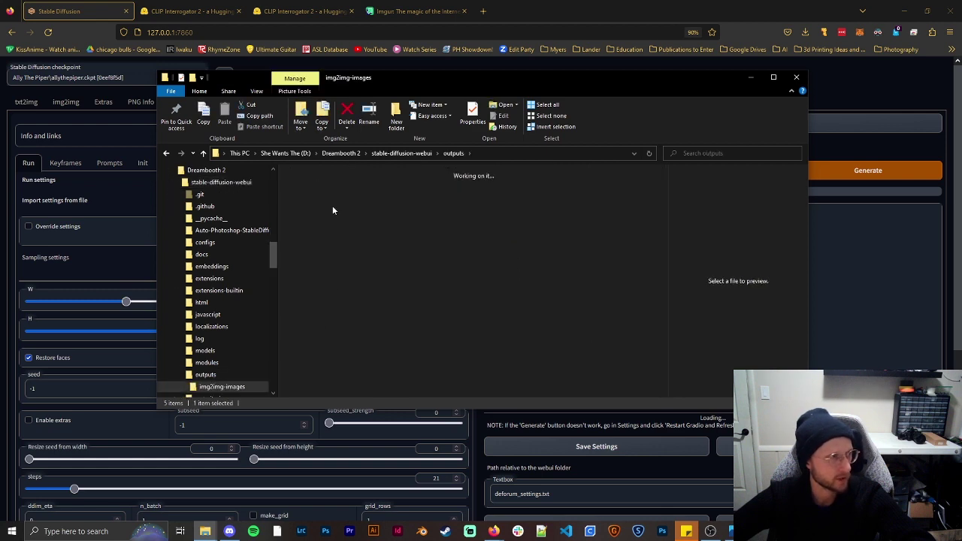
{"action": "scroll", "coordinate": [338, 211], "scroll_direction": "down", "scroll_amount": 5}
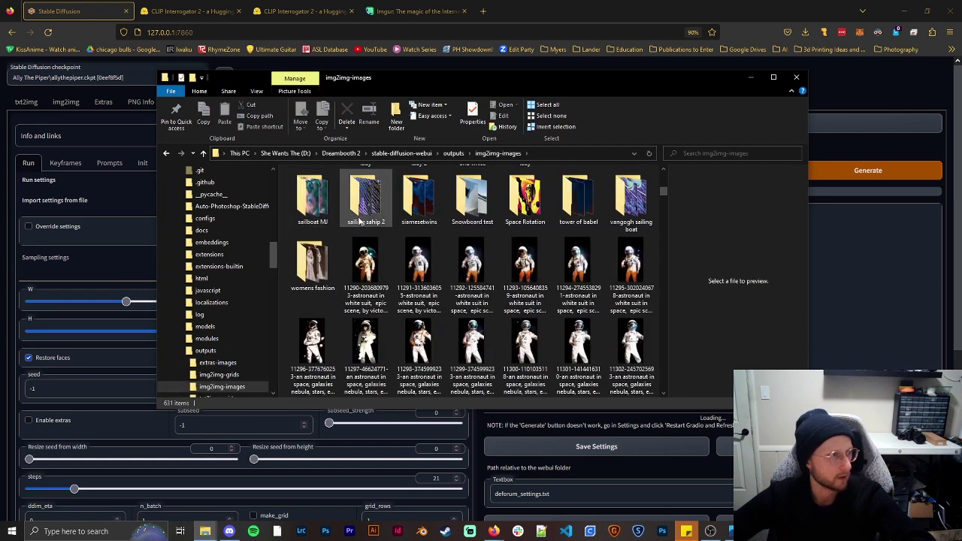
{"action": "scroll", "coordinate": [346, 207], "scroll_direction": "up", "scroll_amount": 5}
{"action": "left_click", "coordinate": [483, 201]}
{"action": "double_click", "coordinate": [483, 202]}
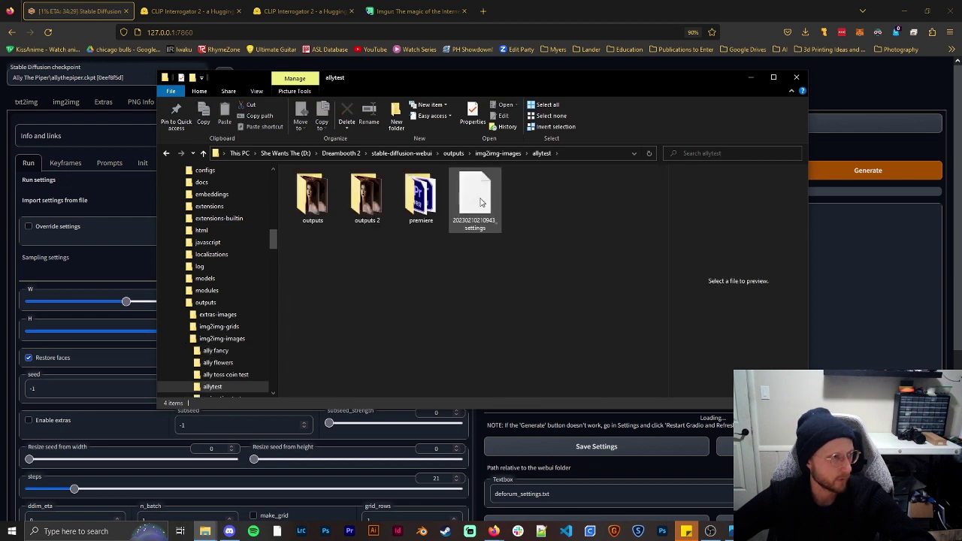
Look through the earlier frames in the "outputs 2" subfolder, return to the allytest folder and dismiss the File Explorer window
{"action": "double_click", "coordinate": [367, 197]}
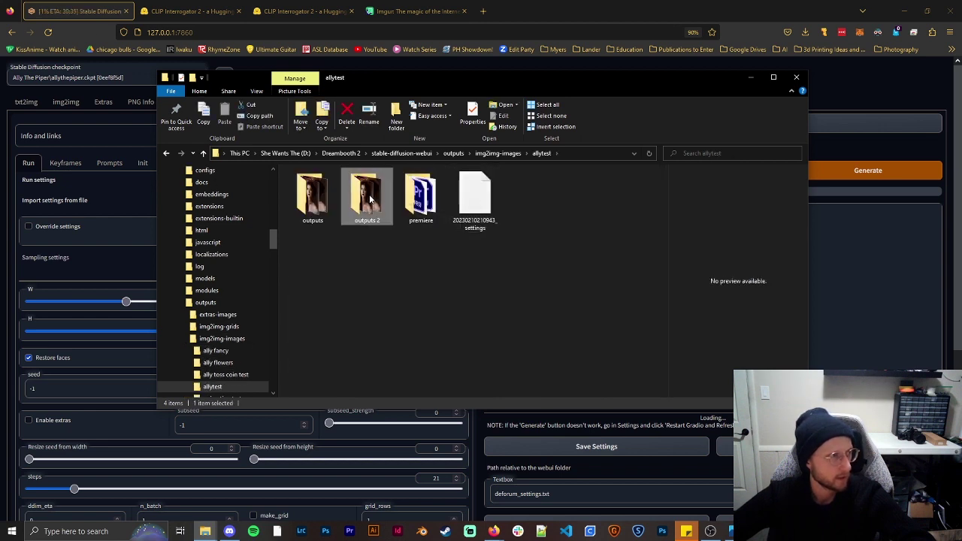
{"action": "scroll", "coordinate": [372, 197], "scroll_direction": "down", "scroll_amount": 2}
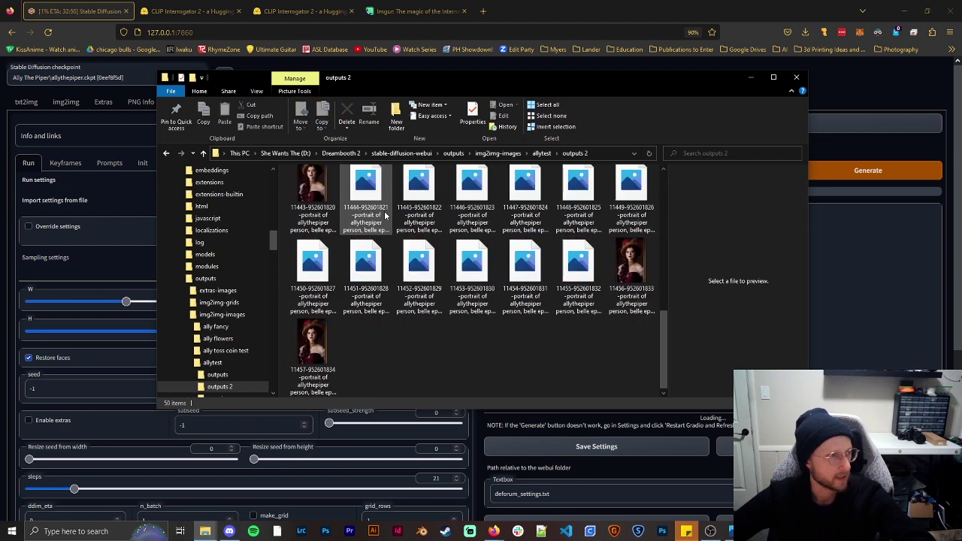
{"action": "scroll", "coordinate": [373, 197], "scroll_direction": "up", "scroll_amount": 2}
{"action": "left_click", "coordinate": [204, 153]}
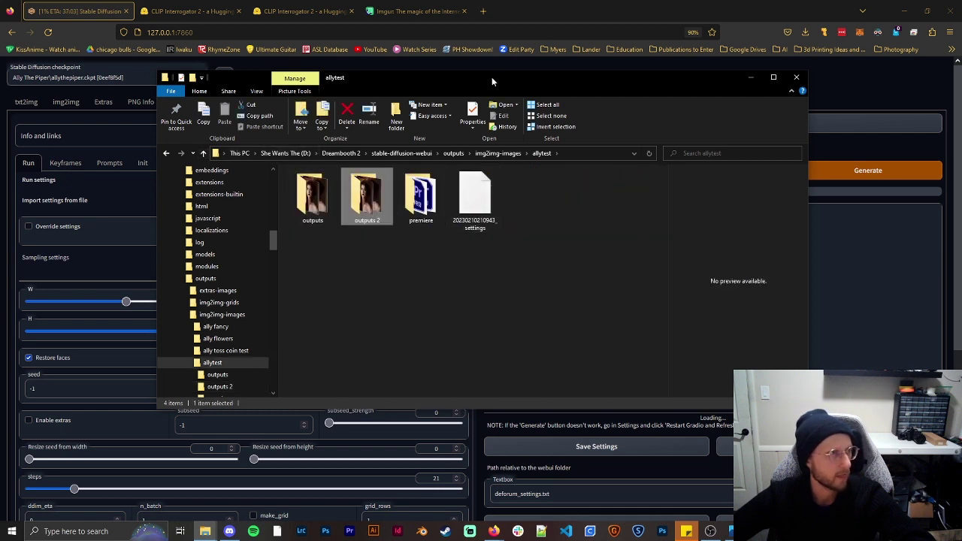
{"action": "key", "text": "alt+F4"}
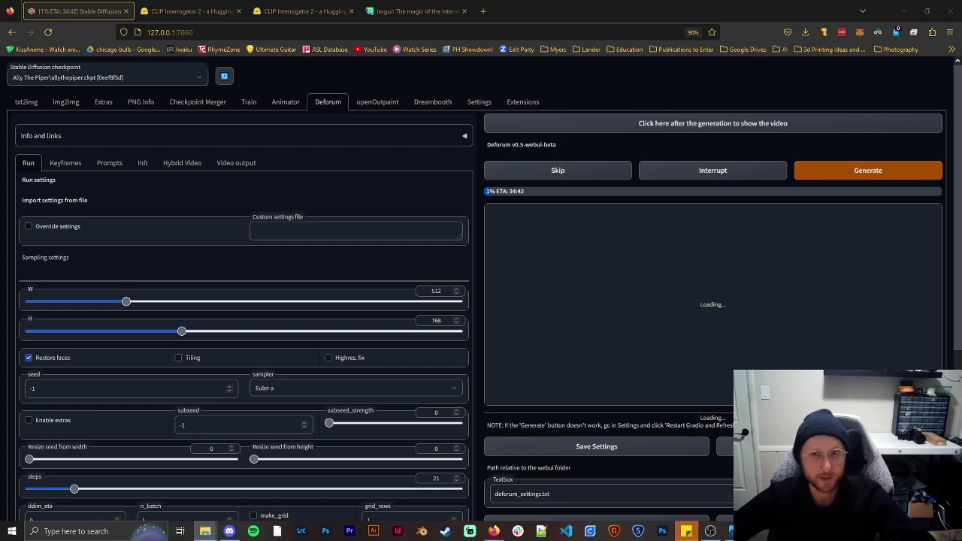
{"action": "left_click", "coordinate": [205, 531]}
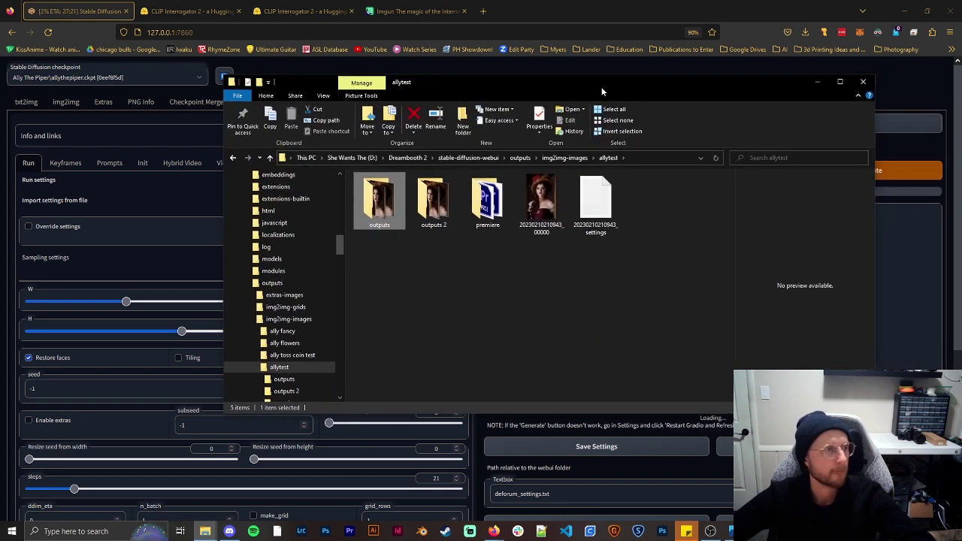
{"action": "double_click", "coordinate": [541, 200]}
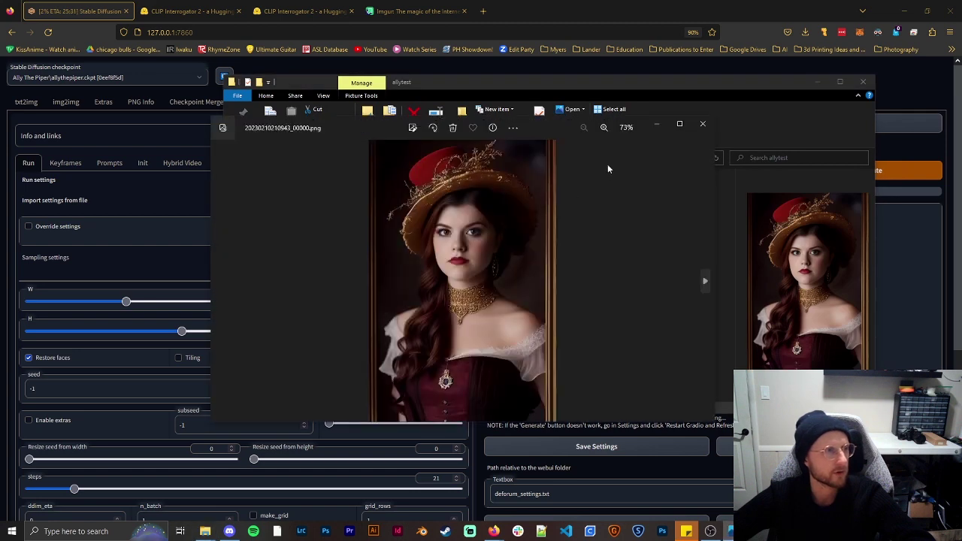
{"action": "left_click", "coordinate": [702, 123]}
{"action": "left_click_drag", "start_coordinate": [707, 83], "coordinate": [612, 103]}
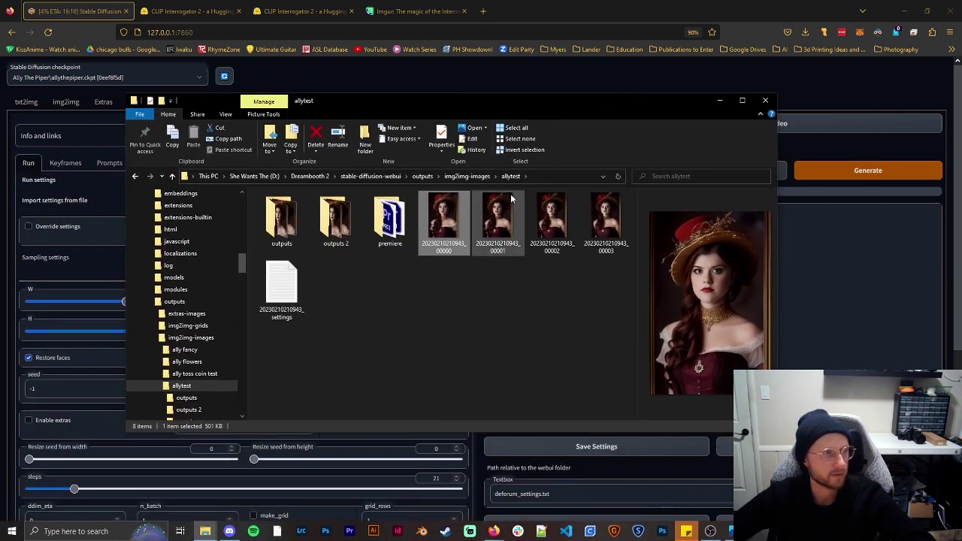
Compare the first generated frames, 00000 through 00004, back and forth in the image viewer and close it
{"action": "double_click", "coordinate": [454, 217]}
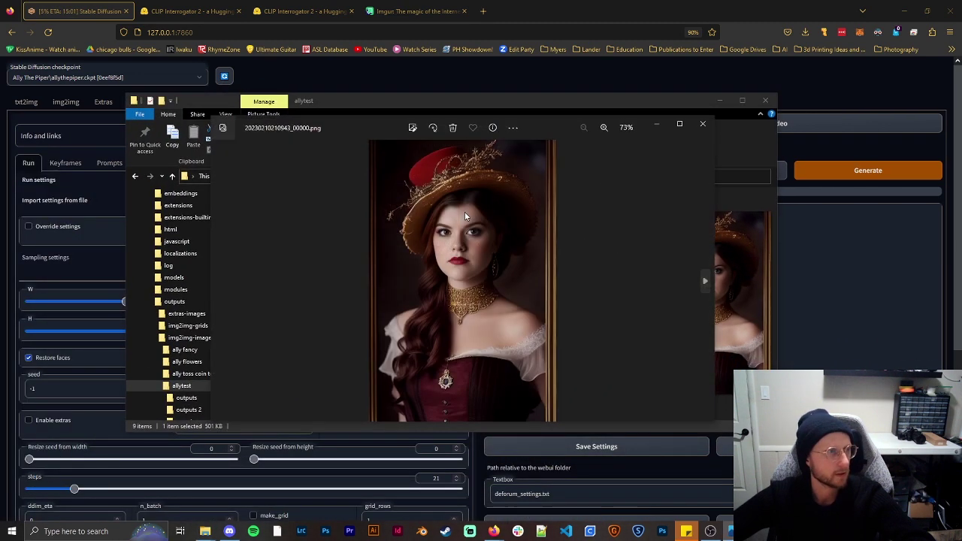
{"action": "key", "text": "Right"}
{"action": "key", "text": "Right"}
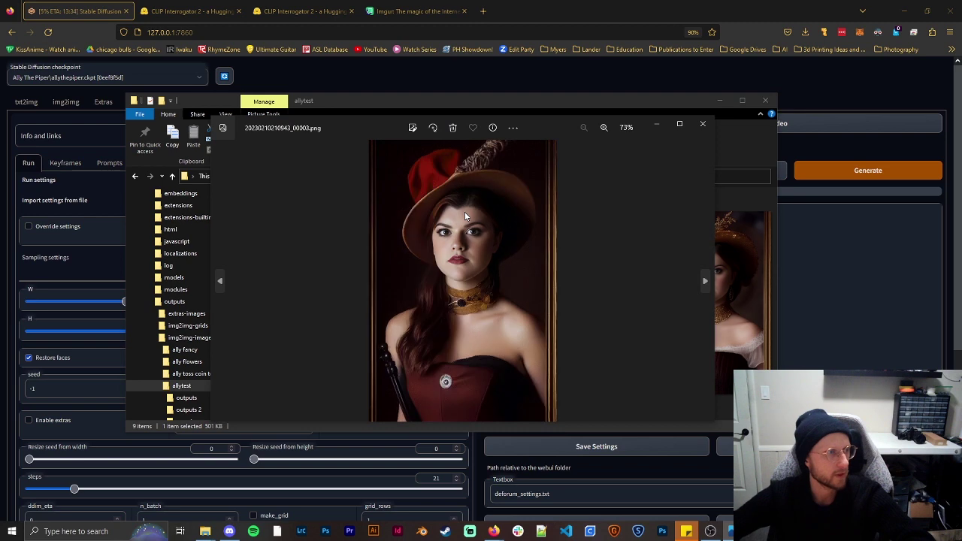
{"action": "key", "text": "Left"}
{"action": "key", "text": "Left"}
{"action": "key", "text": "Right"}
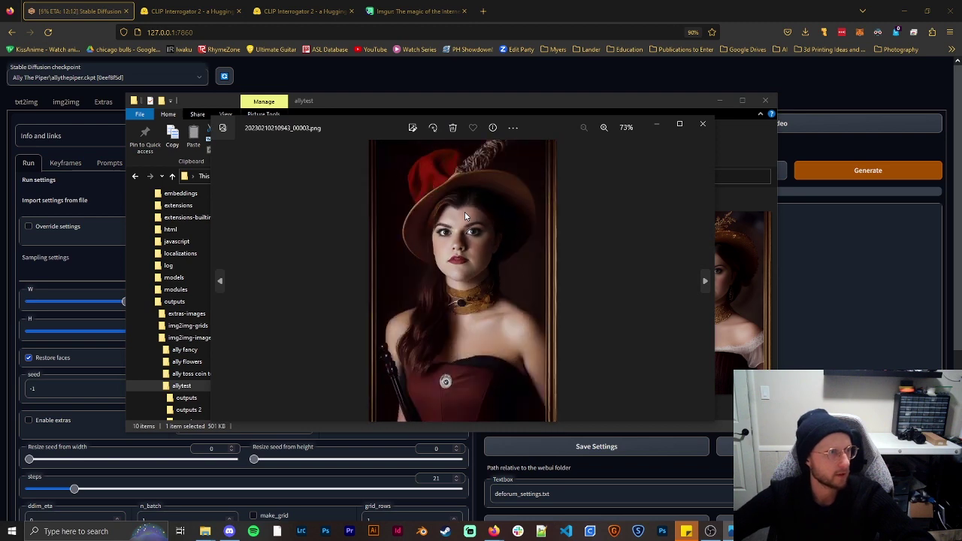
{"action": "key", "text": "Left"}
{"action": "key", "text": "Right"}
{"action": "key", "text": "Right"}
{"action": "key", "text": "Right"}
{"action": "key", "text": "Right"}
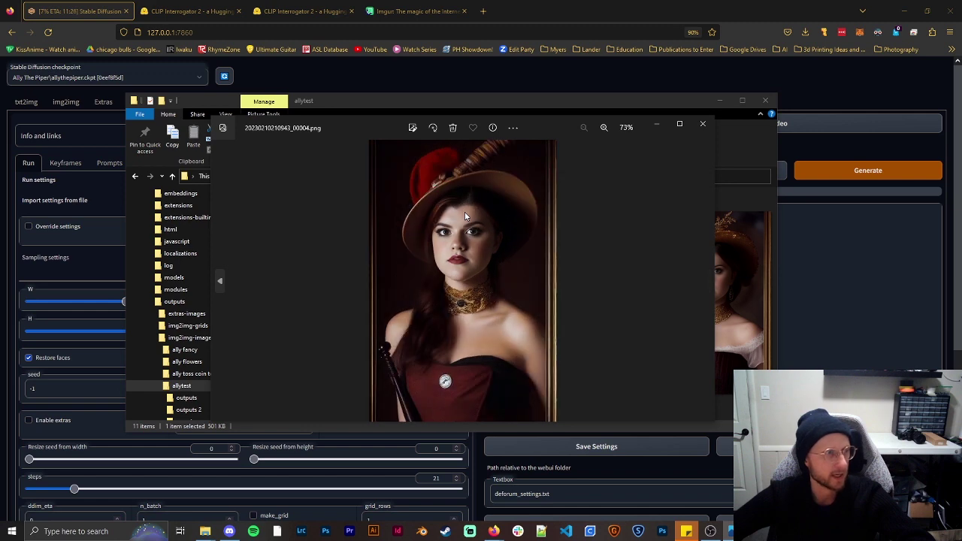
{"action": "left_click", "coordinate": [703, 124]}
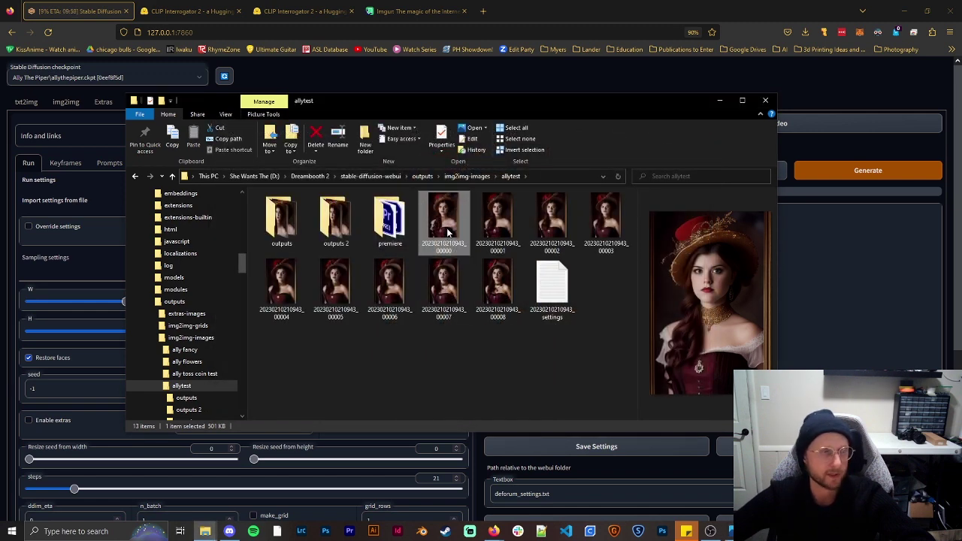
Reopen frame 00000 and flip back and forth through the newer frames up to 00008 to examine the motion
{"action": "double_click", "coordinate": [447, 232]}
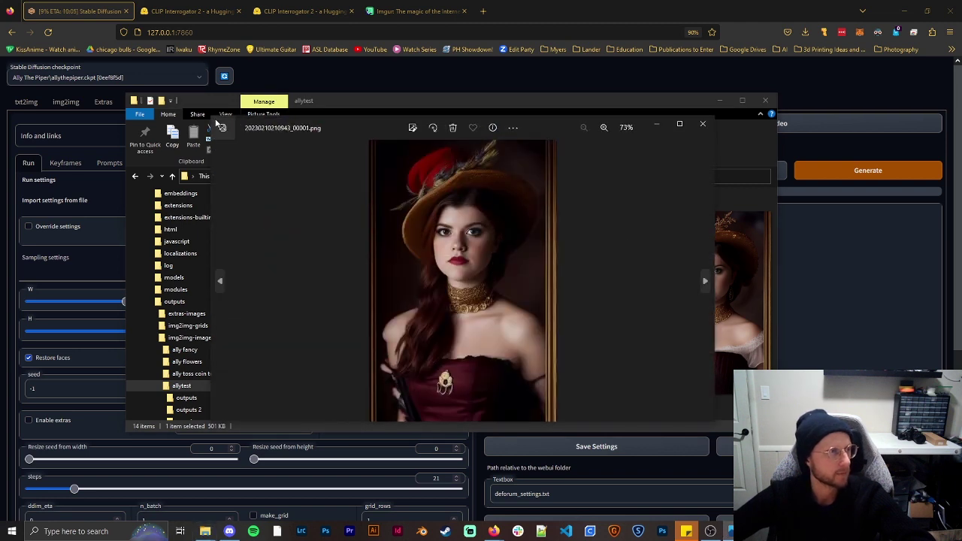
{"action": "key", "text": "Right"}
{"action": "key", "text": "Right"}
{"action": "key", "text": "Right"}
{"action": "key", "text": "Right"}
{"action": "key", "text": "Right"}
{"action": "key", "text": "Right"}
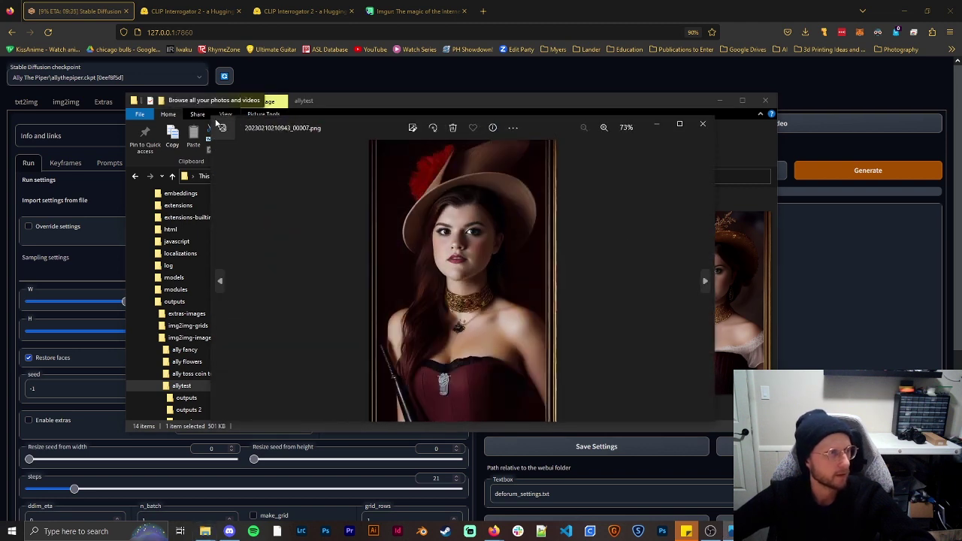
{"action": "key", "text": "Right"}
{"action": "key", "text": "Left"}
{"action": "key", "text": "Left"}
{"action": "key", "text": "Left"}
{"action": "key", "text": "Left"}
{"action": "key", "text": "Left"}
{"action": "key", "text": "Left"}
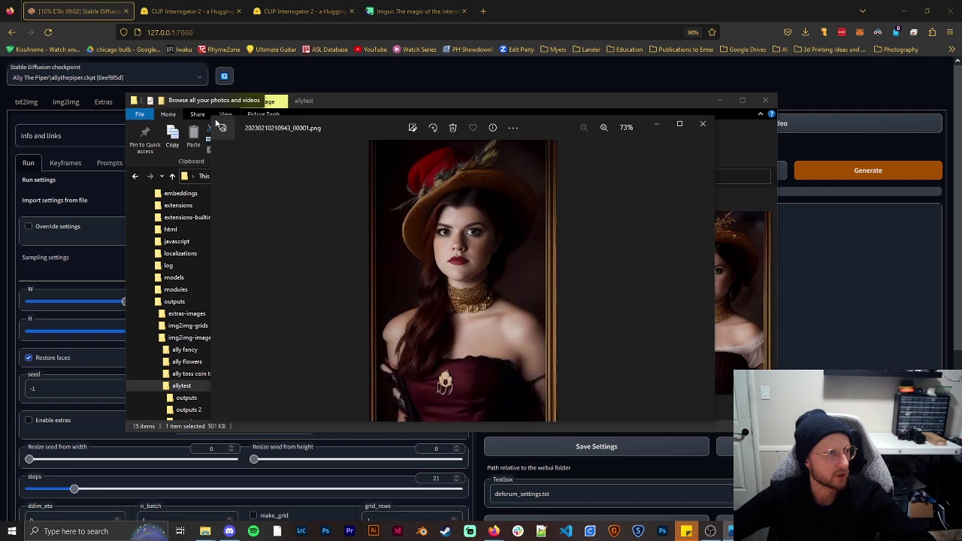
{"action": "key", "text": "Right"}
{"action": "key", "text": "Right"}
{"action": "key", "text": "Right"}
{"action": "key", "text": "Right"}
{"action": "key", "text": "Right"}
{"action": "key", "text": "Right"}
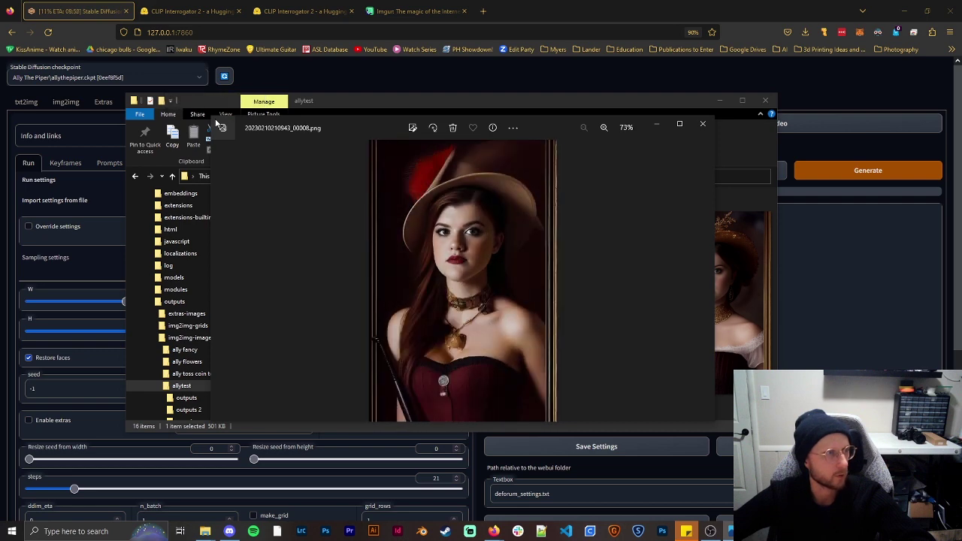
{"action": "left_click", "coordinate": [703, 124]}
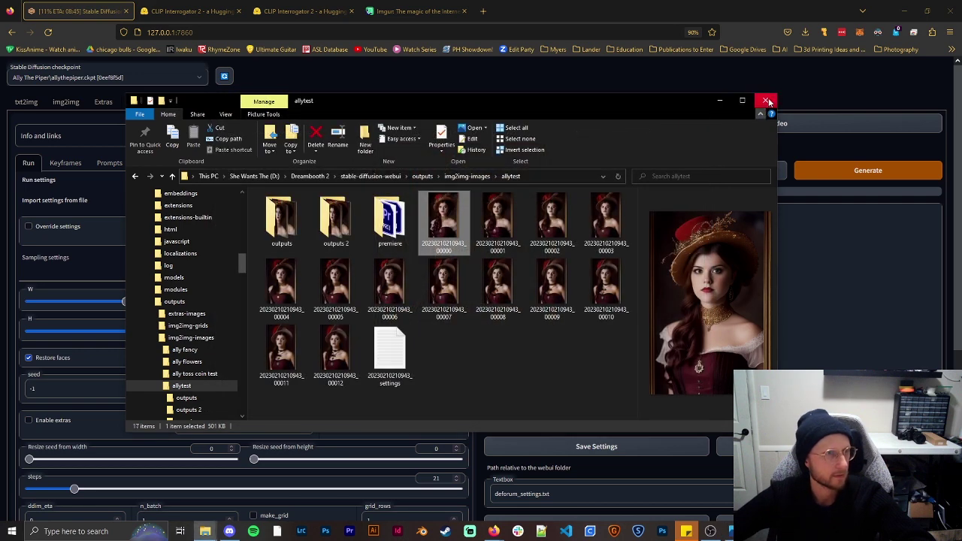